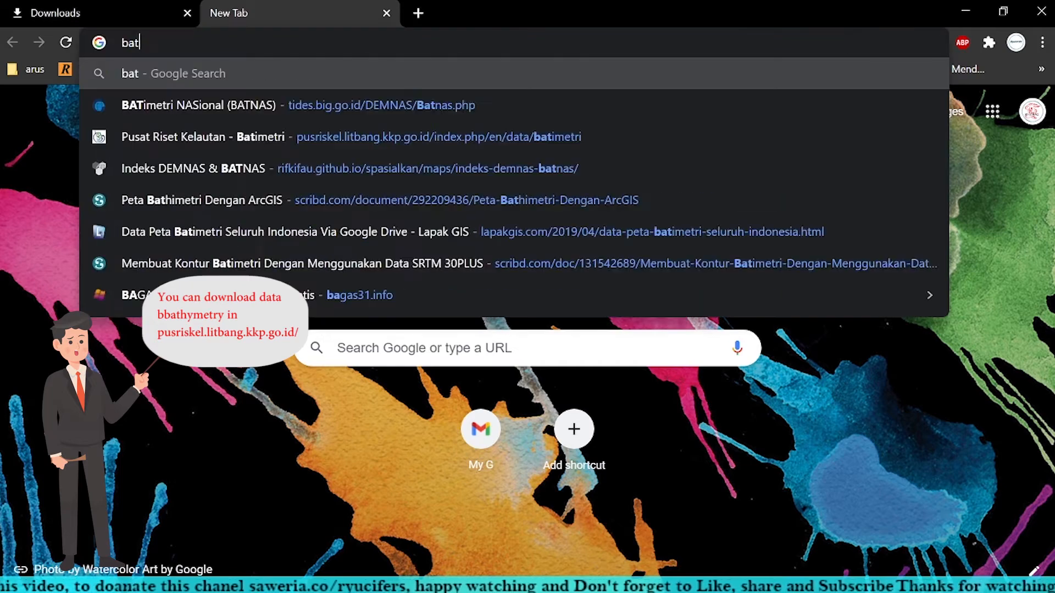
# Step: Search the web for "batimetri litbang" and open the Batimetri page of Pusat Riset Kelautan
pyautogui.write('ri')
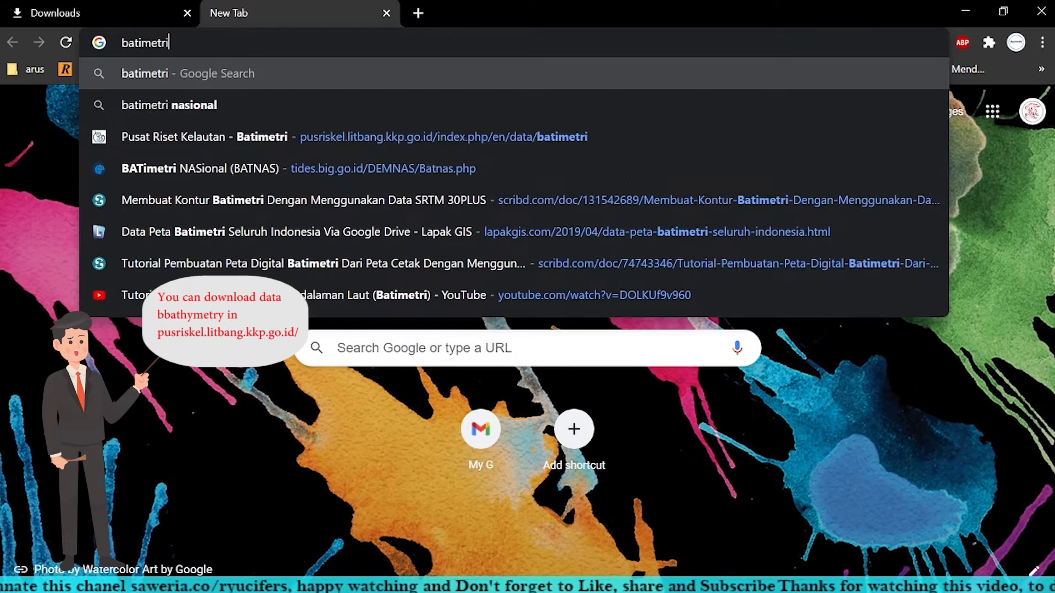
pyautogui.write(' litbang')
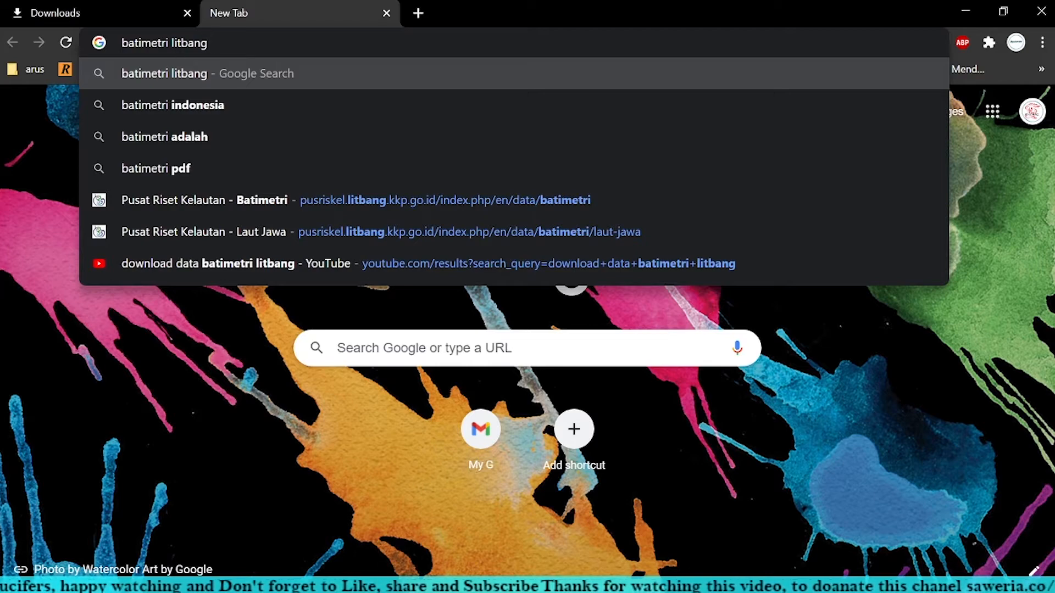
pyautogui.press('Return')
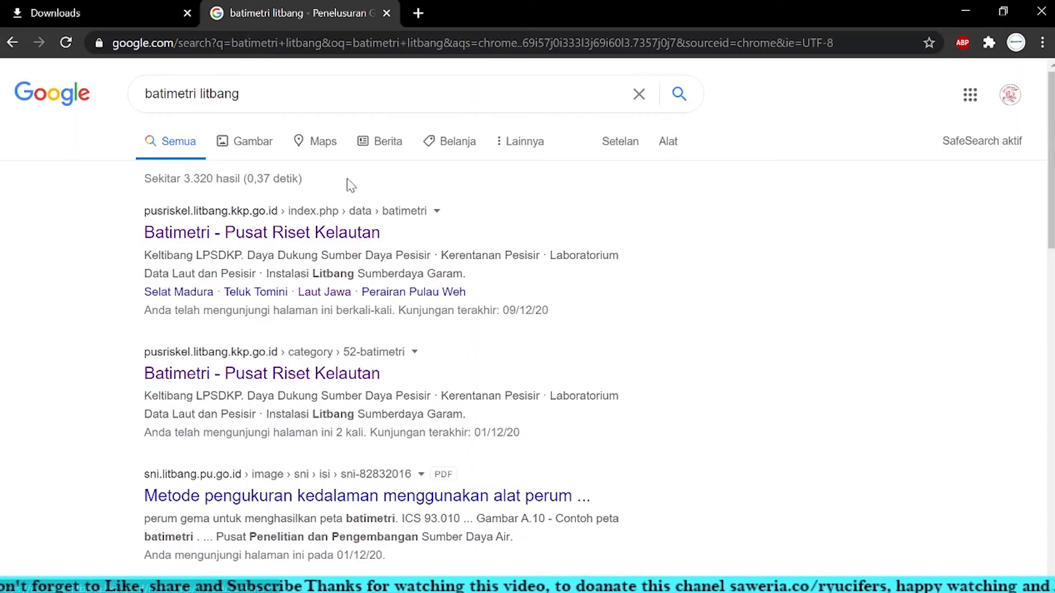
pyautogui.click(300, 243)
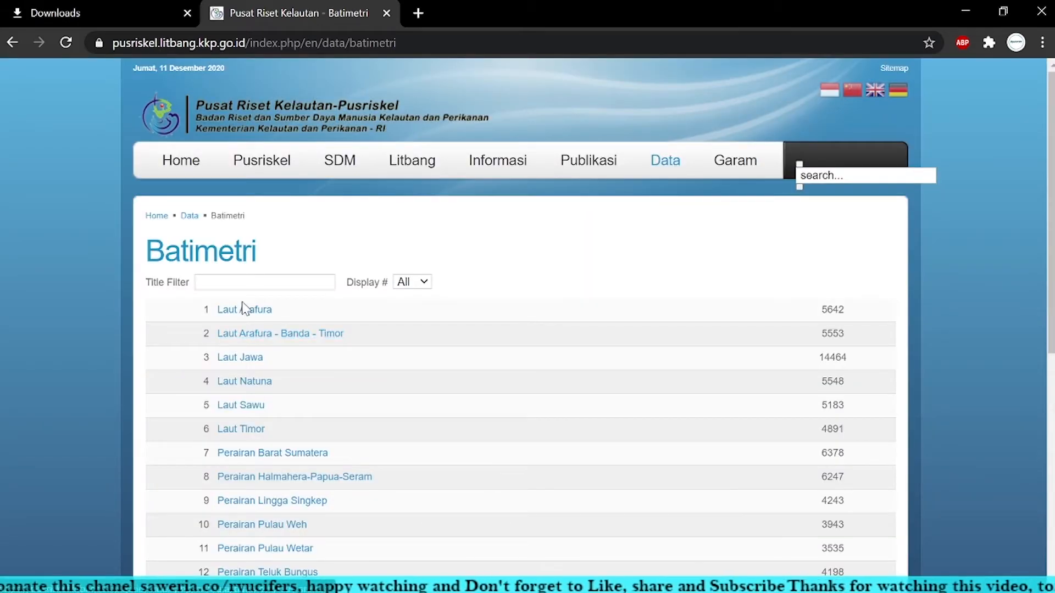
# Step: Open the Laut Jawa bathymetry dataset page and start downloading its ASCII TEXT data
pyautogui.scroll(-3, 245, 387)
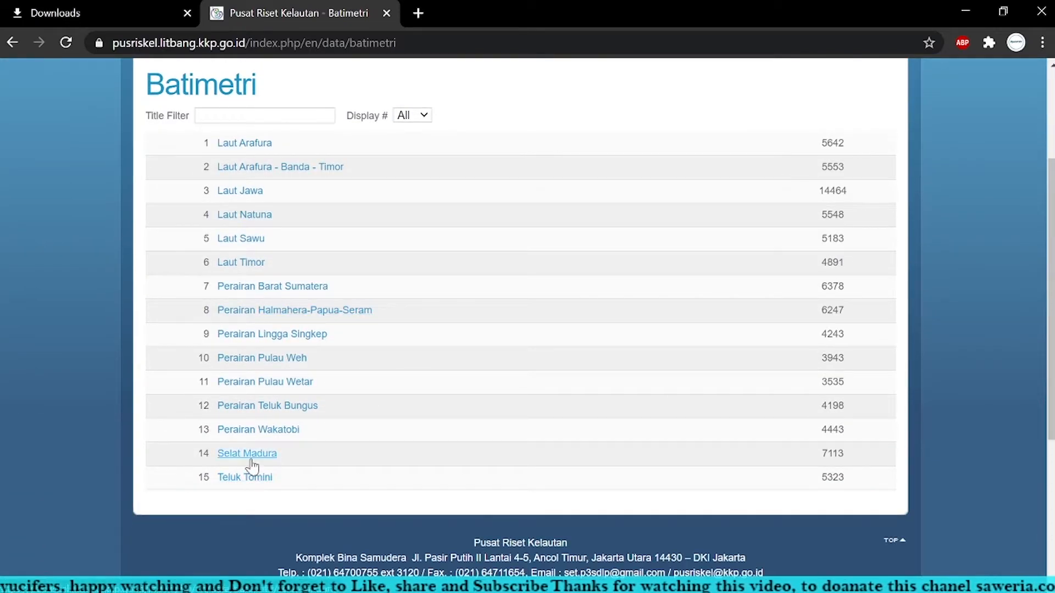
pyautogui.click(243, 200)
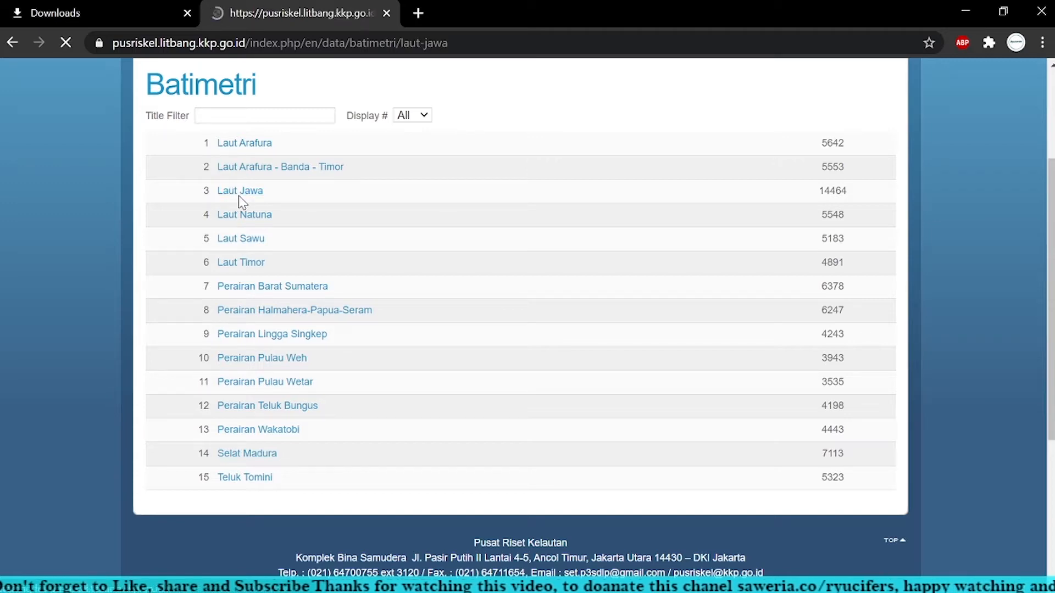
pyautogui.scroll(-2, 262, 323)
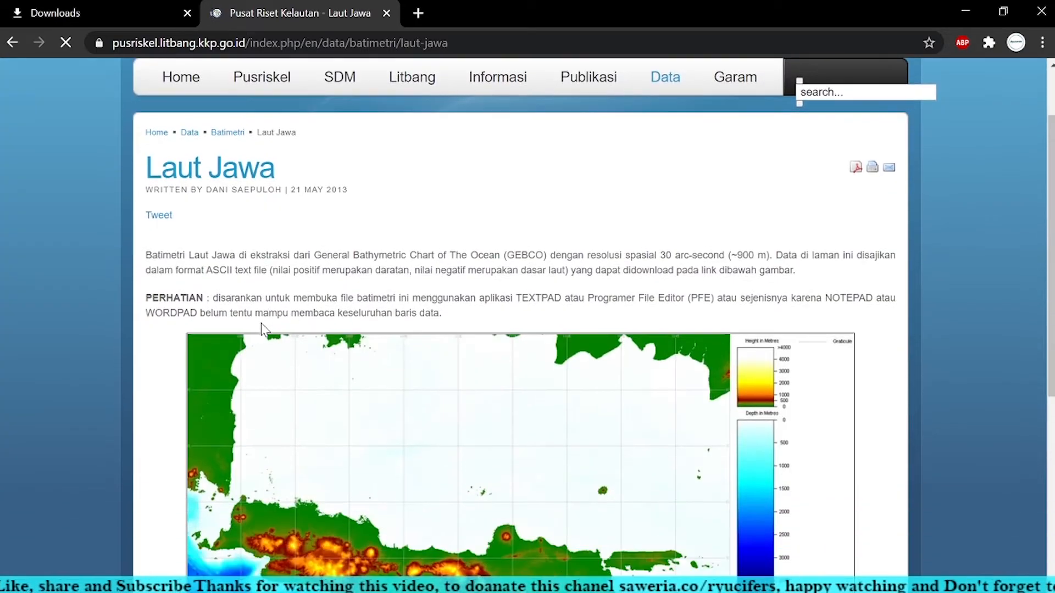
pyautogui.scroll(-3, 483, 330)
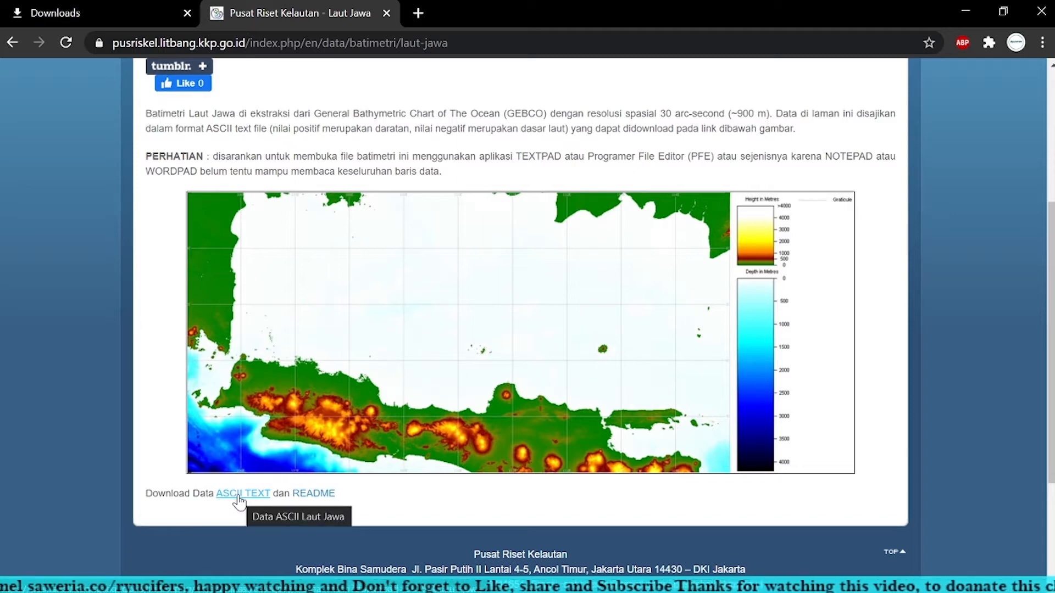
pyautogui.click(238, 495)
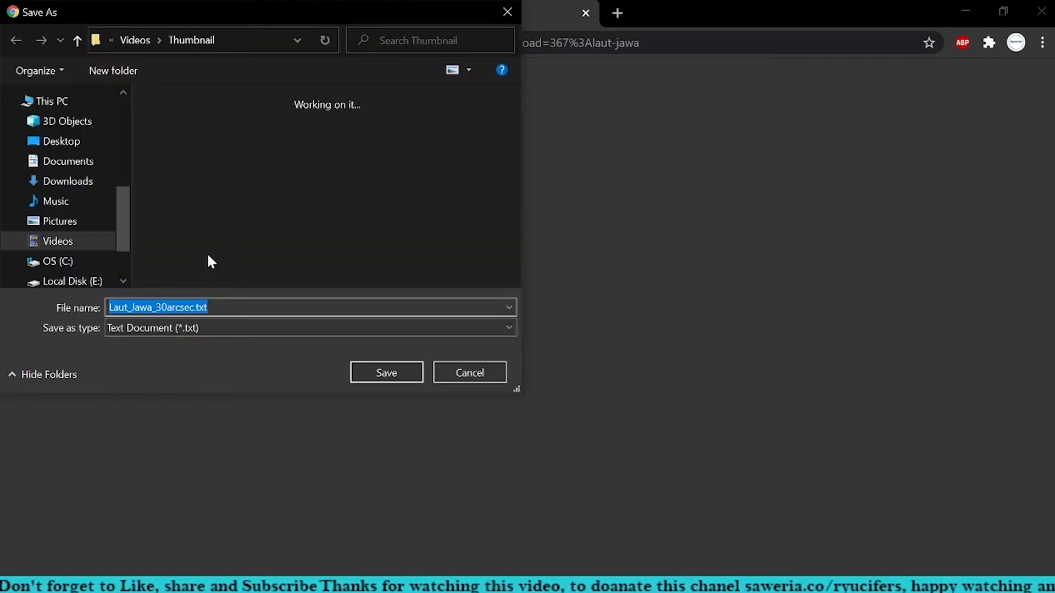
# Step: Save the download as Laut_Jawa_30arcsec.txt in the Data Processing folder inside Documents
pyautogui.click(69, 173)
pyautogui.click(368, 231)
pyautogui.scroll(-5, 376, 233)
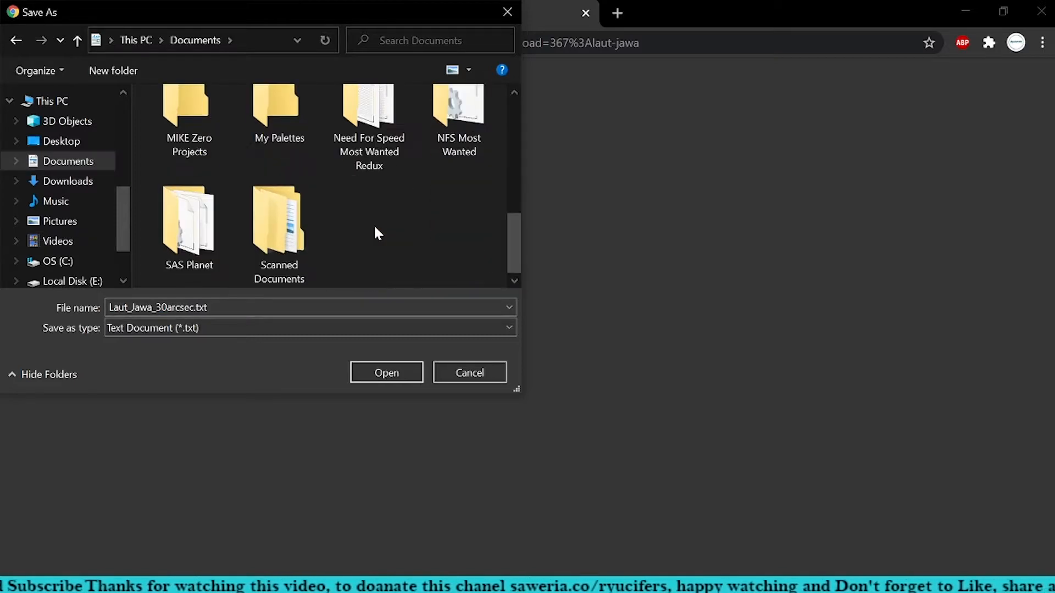
pyautogui.scroll(5, 213, 236)
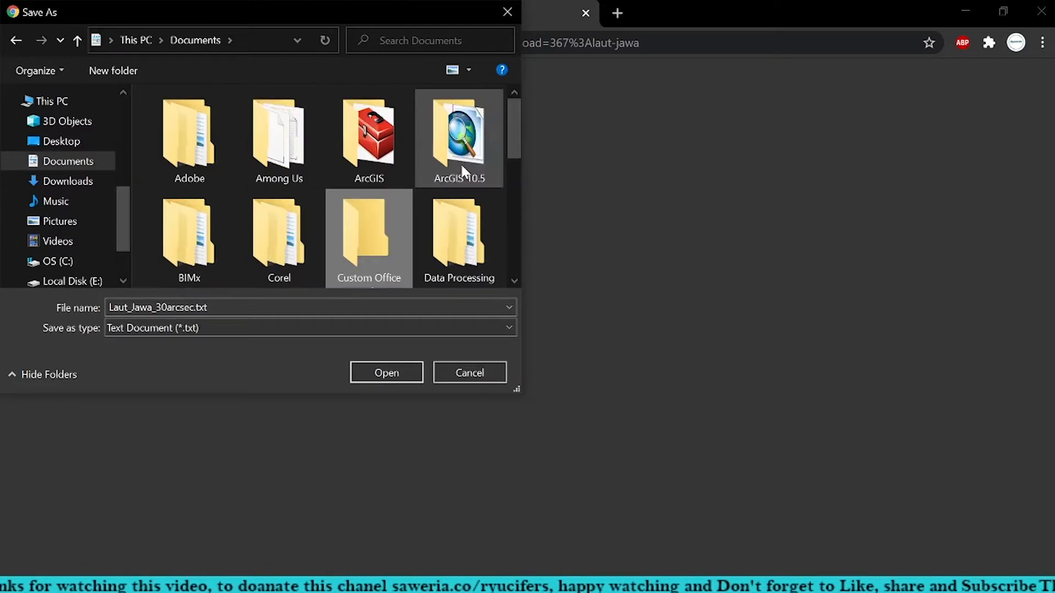
pyautogui.click(450, 232)
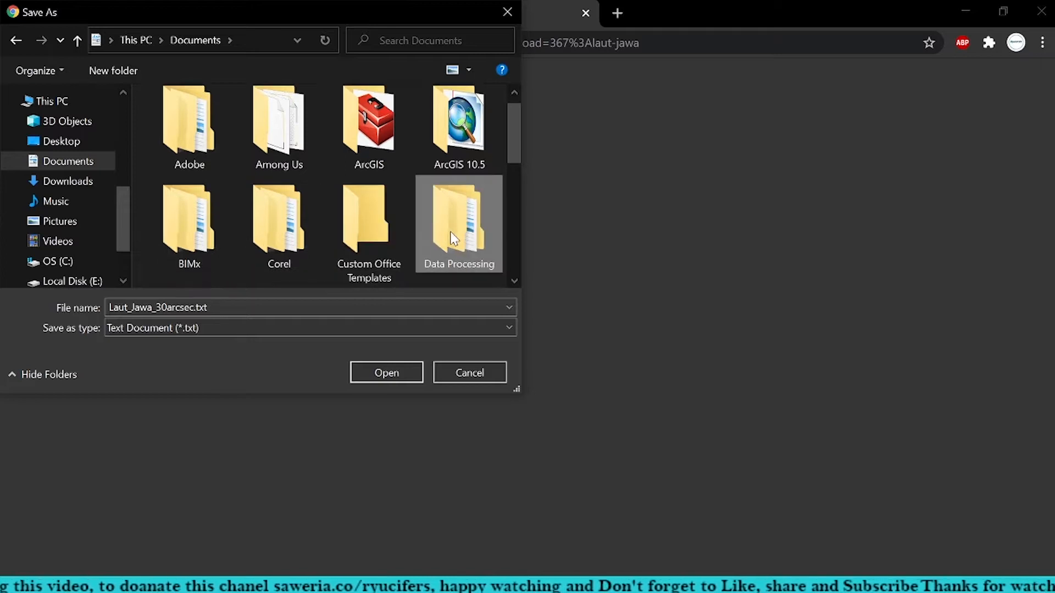
pyautogui.doubleClick(461, 225)
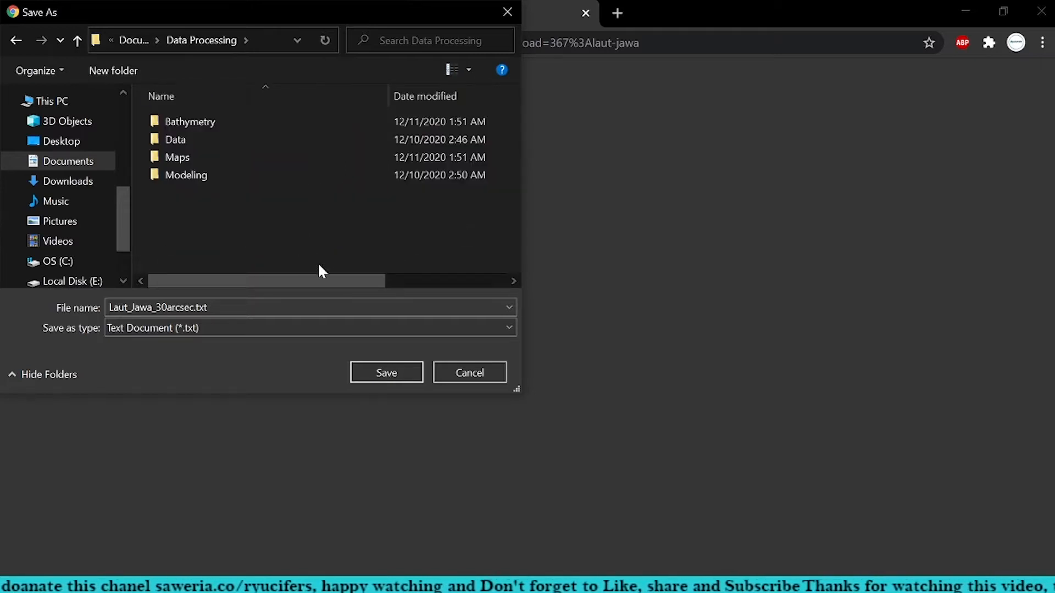
pyautogui.click(386, 374)
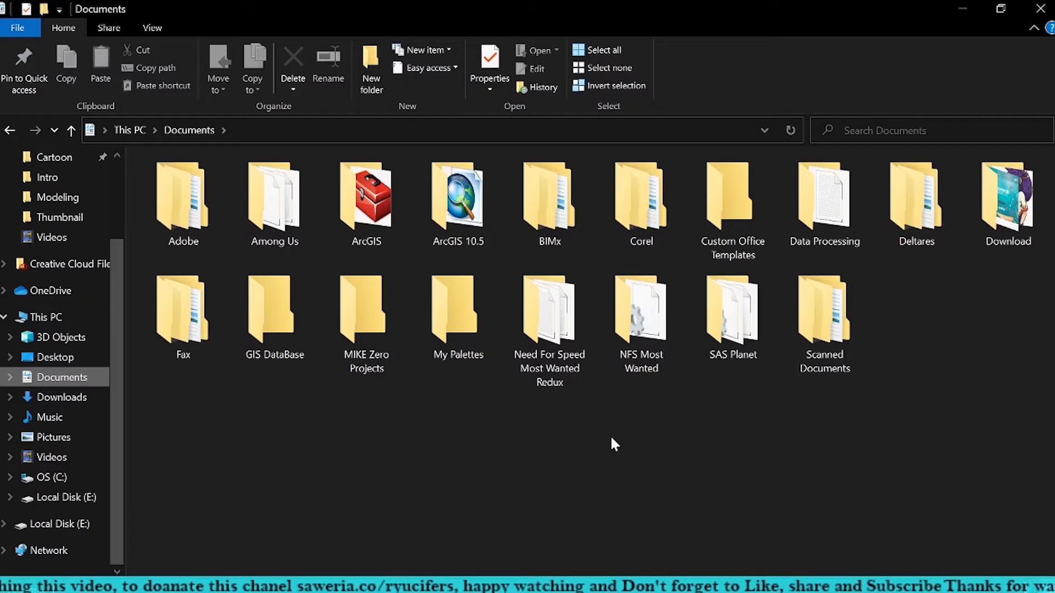
# Step: In File Explorer, open the Data Processing folder in Documents and display its contents as icons
pyautogui.doubleClick(838, 224)
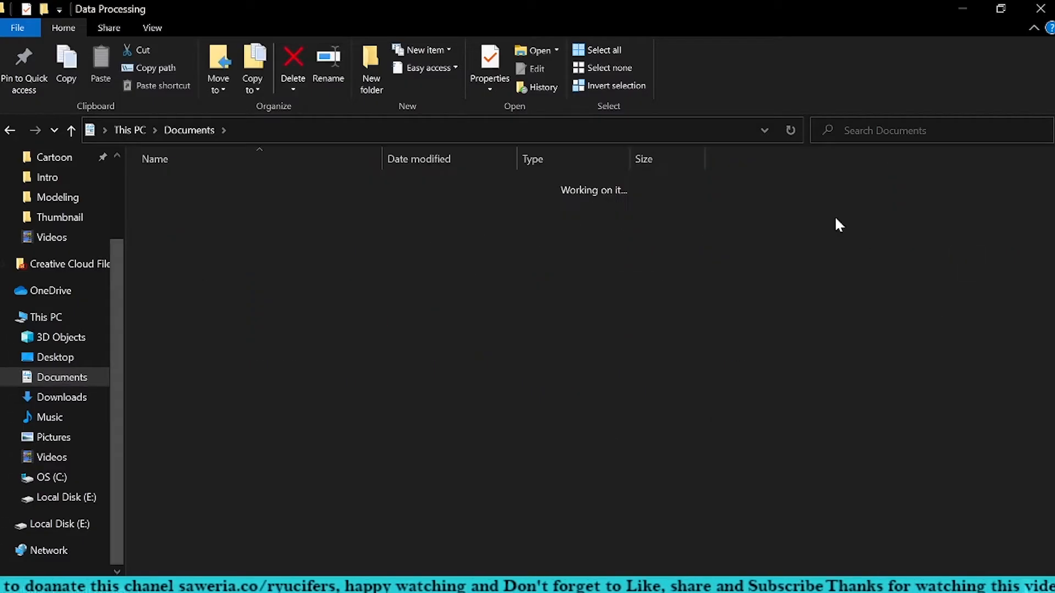
pyautogui.rightClick(246, 311)
pyautogui.moveTo(385, 320)
pyautogui.click(488, 344)
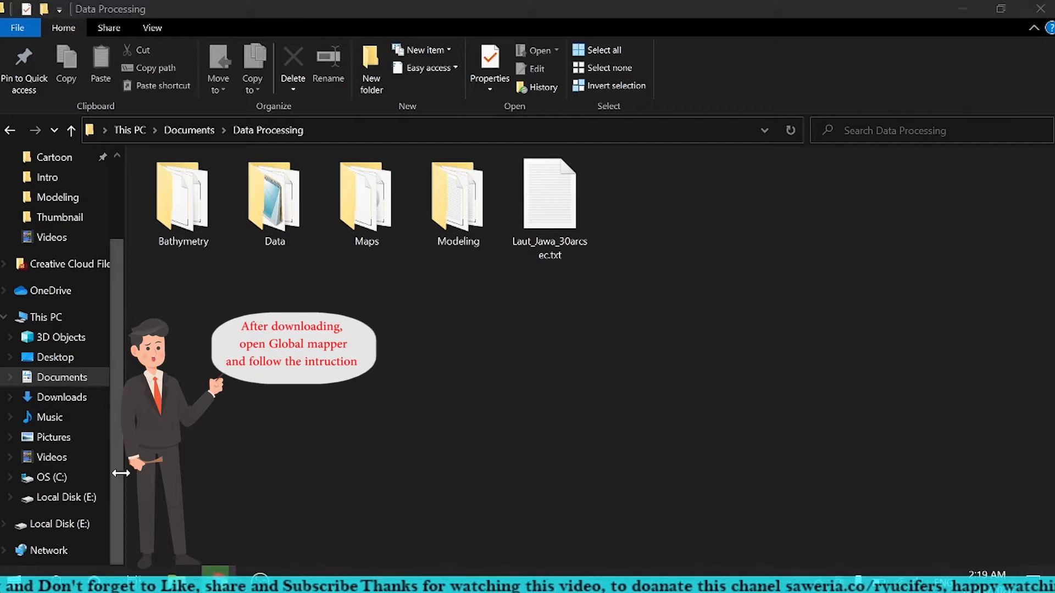
# Step: Launch Global Mapper 15 from the installed programs
pyautogui.press('super')
pyautogui.scroll(-8, 128, 375)
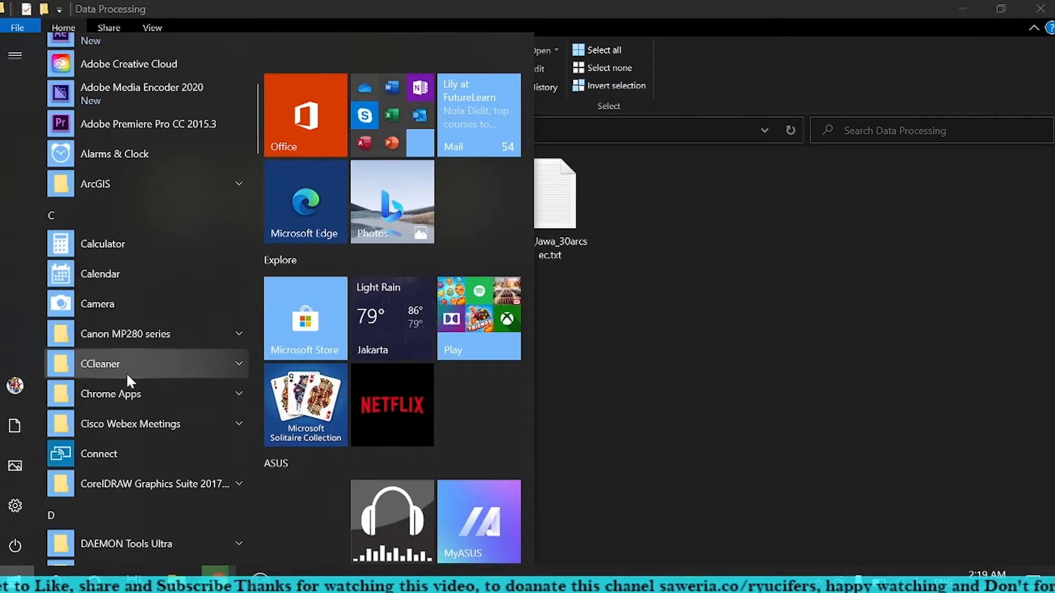
pyautogui.scroll(-6, 126, 371)
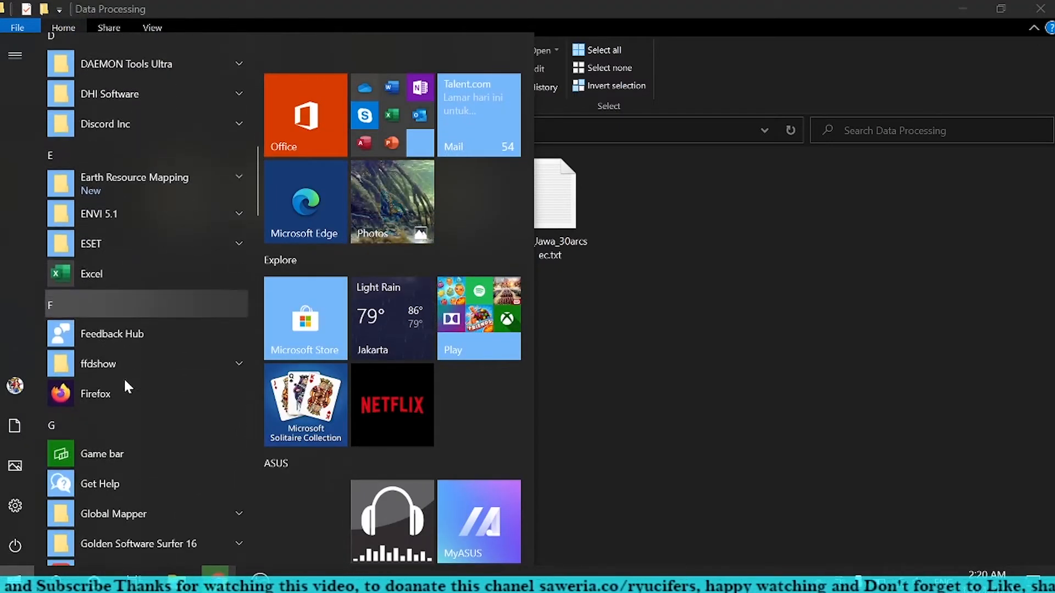
pyautogui.scroll(-5, 125, 381)
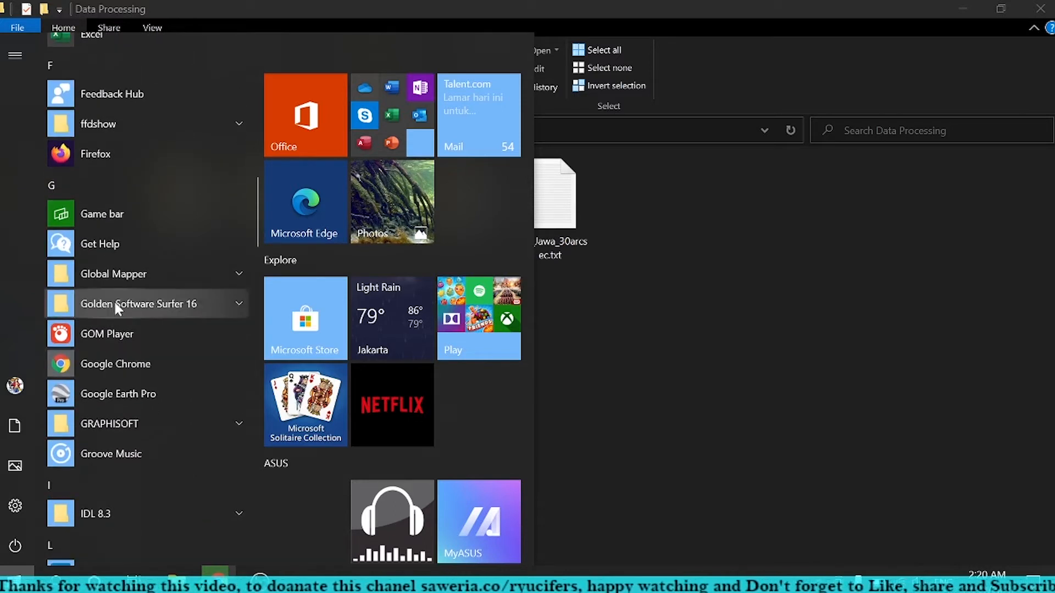
pyautogui.click(115, 285)
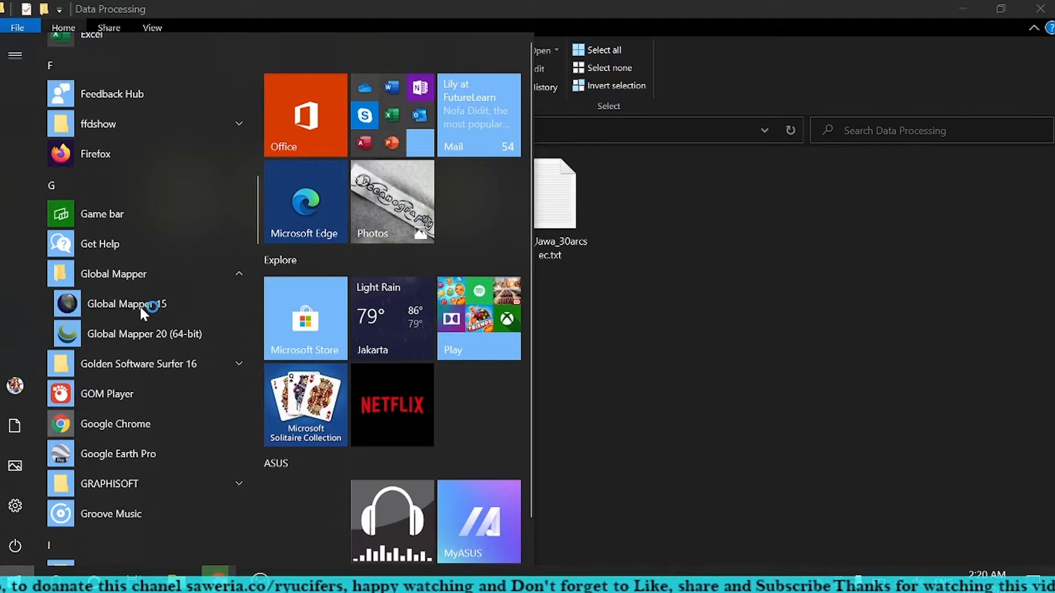
pyautogui.click(140, 304)
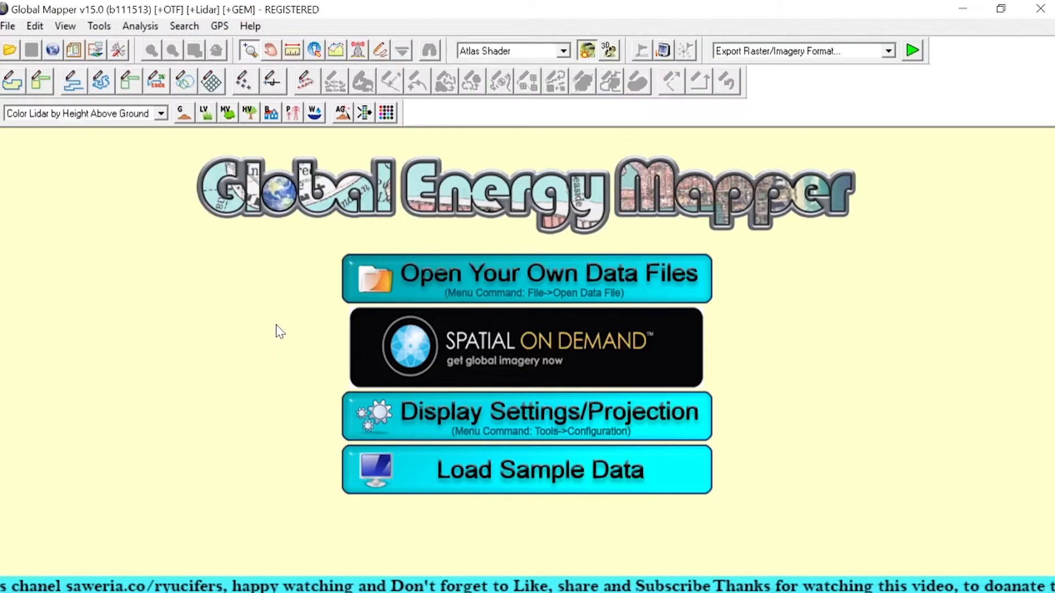
# Step: Load Laut_Jawa_30arcsec.txt from the Data Processing folder, importing it as an Elevation Grid from 3D Point Data
pyautogui.click(500, 281)
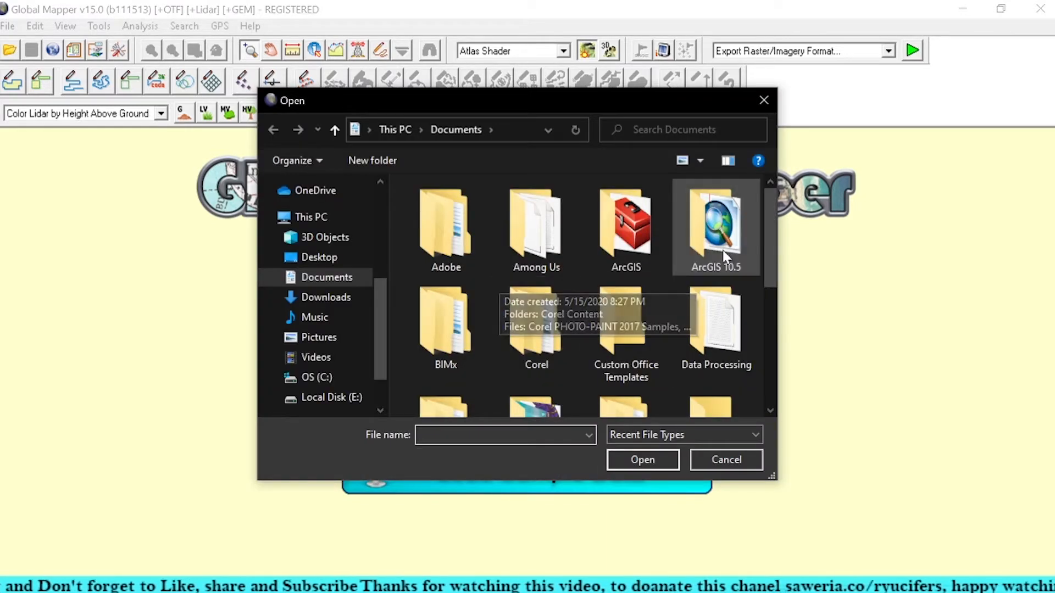
pyautogui.doubleClick(722, 326)
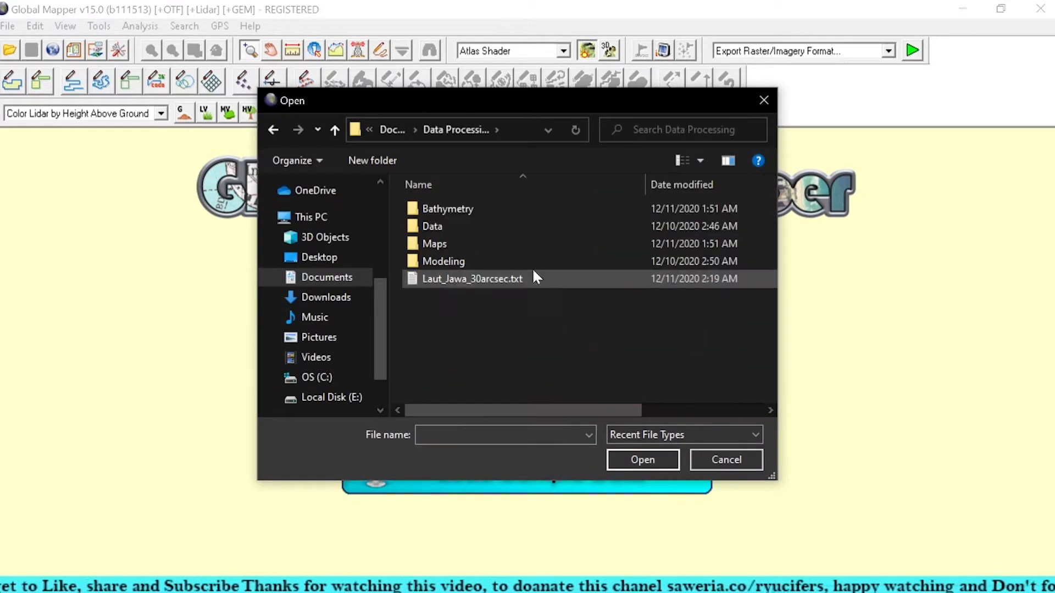
pyautogui.click(499, 281)
pyautogui.click(643, 460)
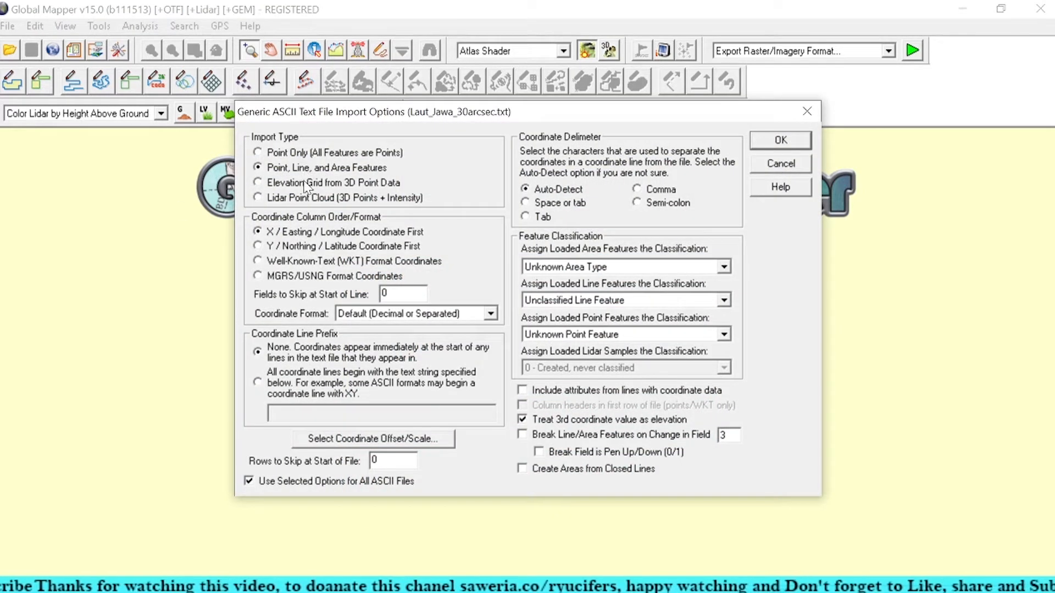
pyautogui.click(306, 184)
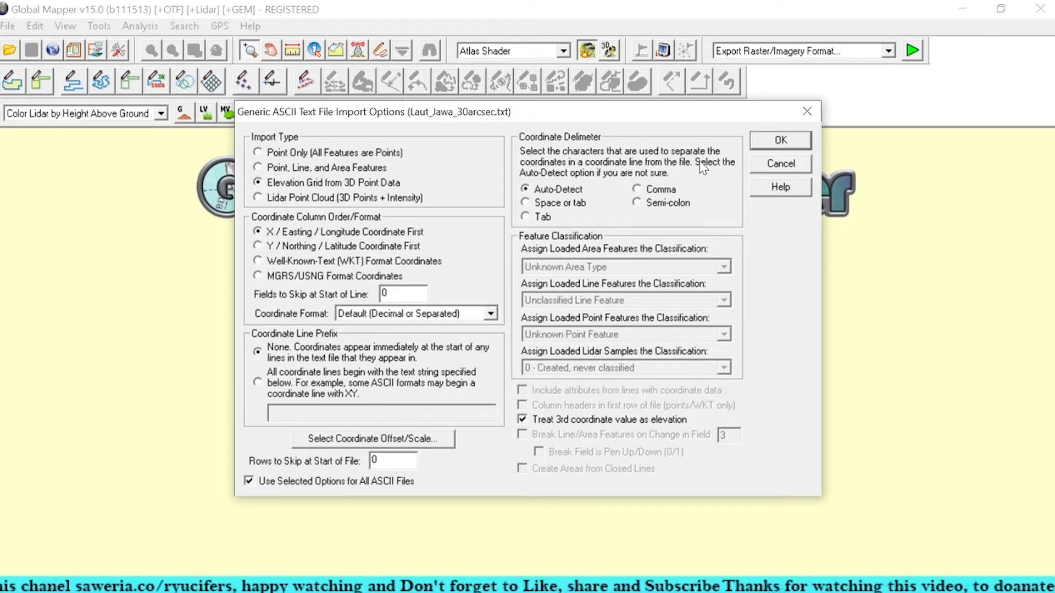
pyautogui.click(780, 141)
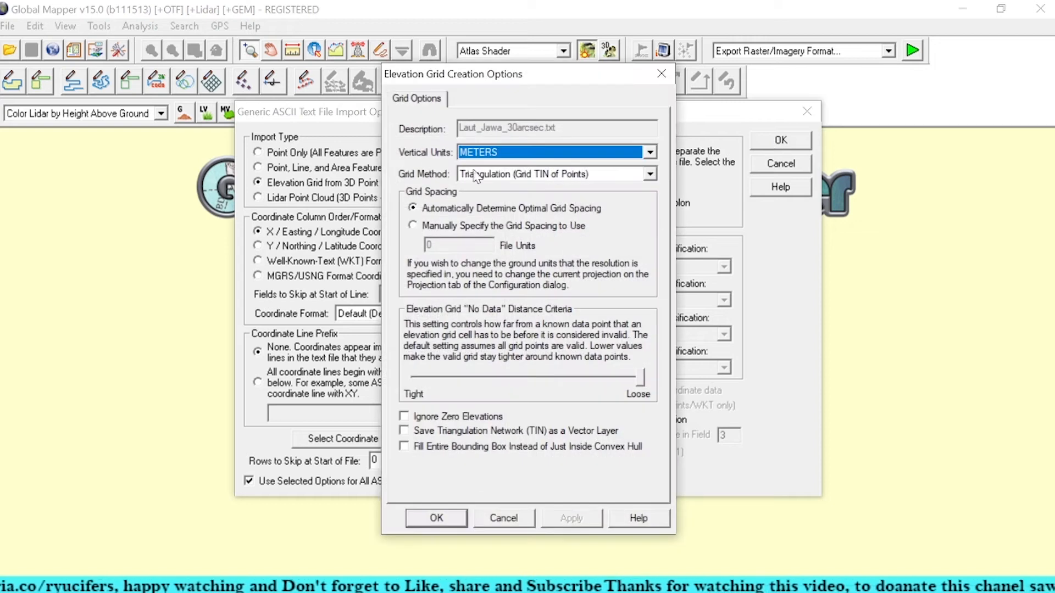
# Step: Create the elevation grid in METERS by Triangulation, ignoring zero elevations and saving the triangulation network (TIN) as a vector layer
pyautogui.click(442, 417)
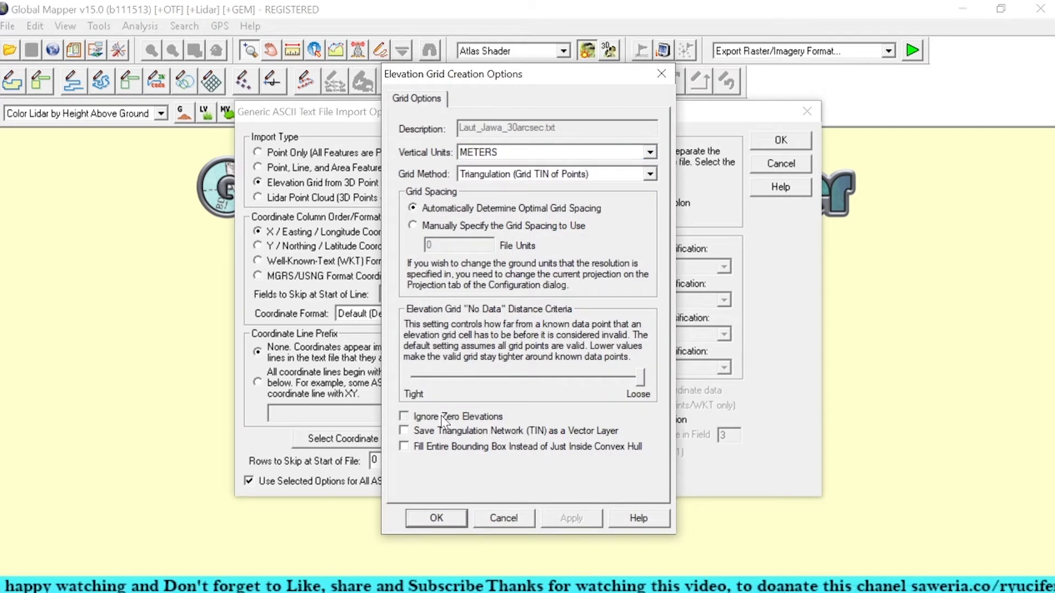
pyautogui.click(446, 432)
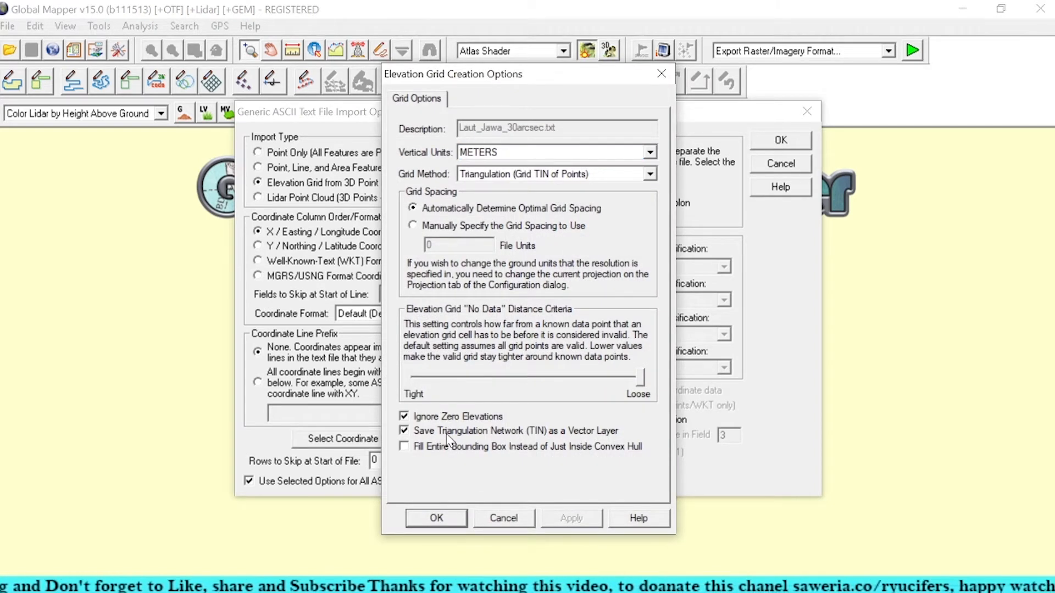
pyautogui.click(650, 175)
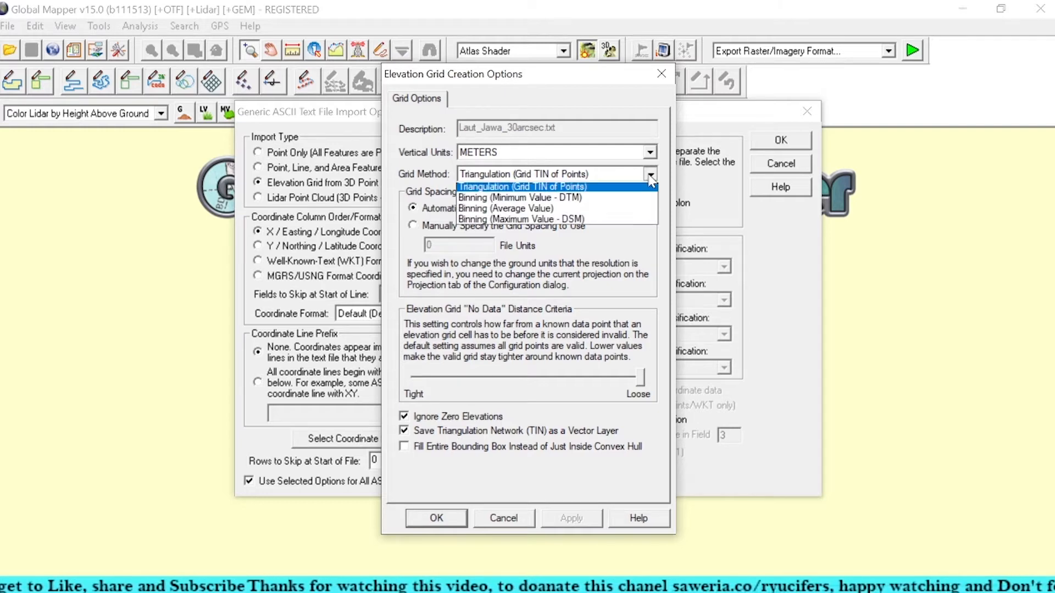
pyautogui.click(650, 174)
pyautogui.click(650, 152)
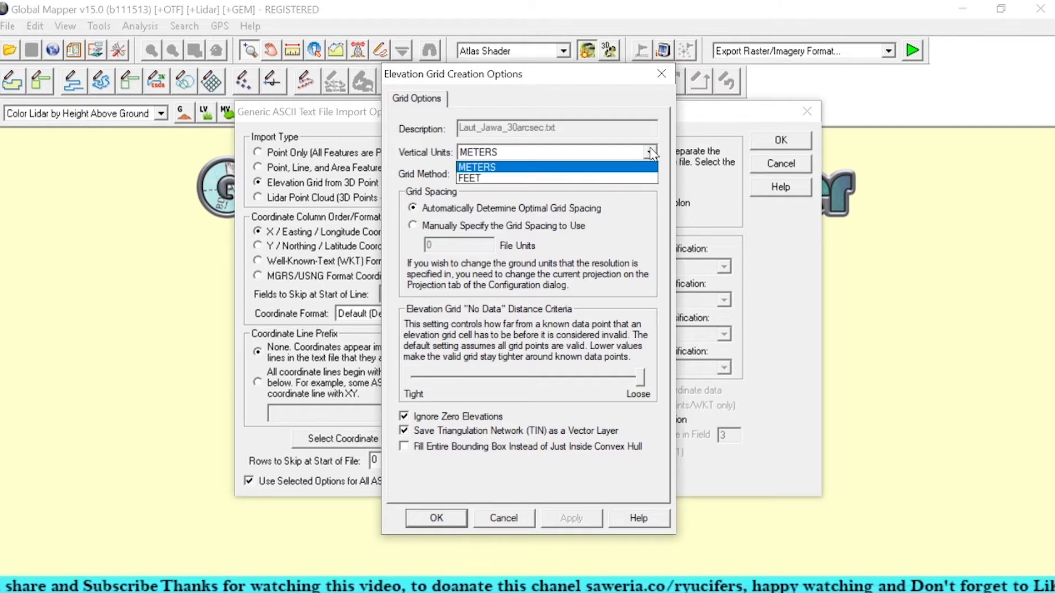
pyautogui.click(577, 167)
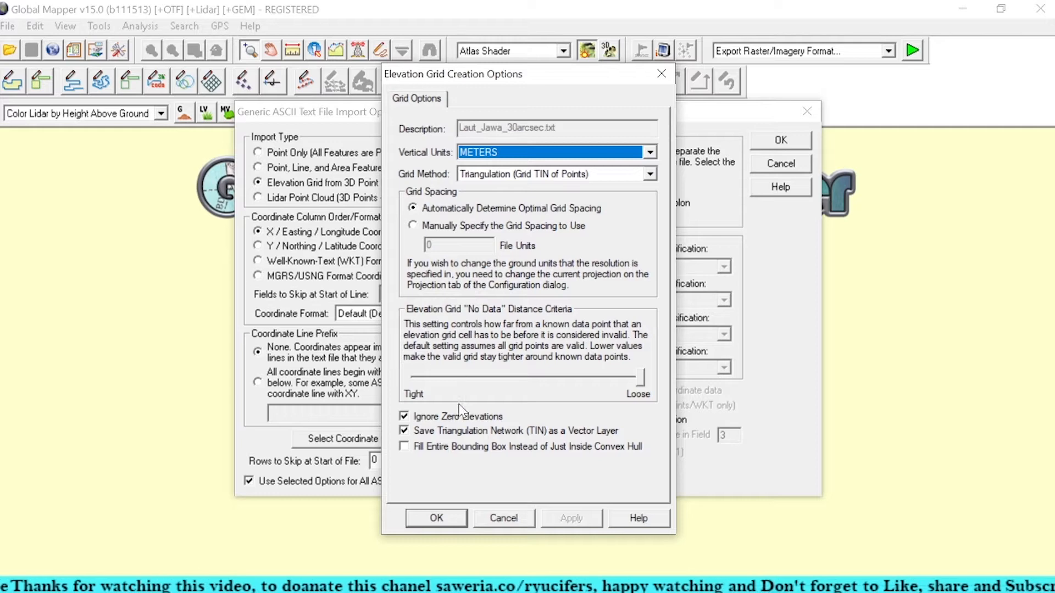
pyautogui.click(438, 516)
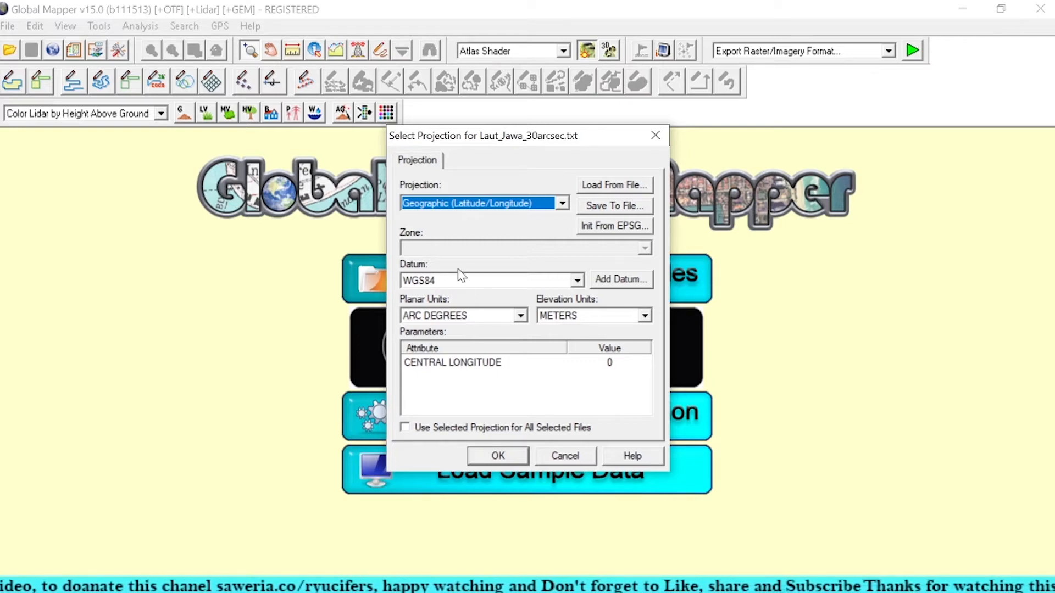
# Step: Assign Geographic (Latitude/Longitude) projection with WGS84 datum to Laut_Jawa_30arcsec.txt and load the elevation grid
pyautogui.click(562, 204)
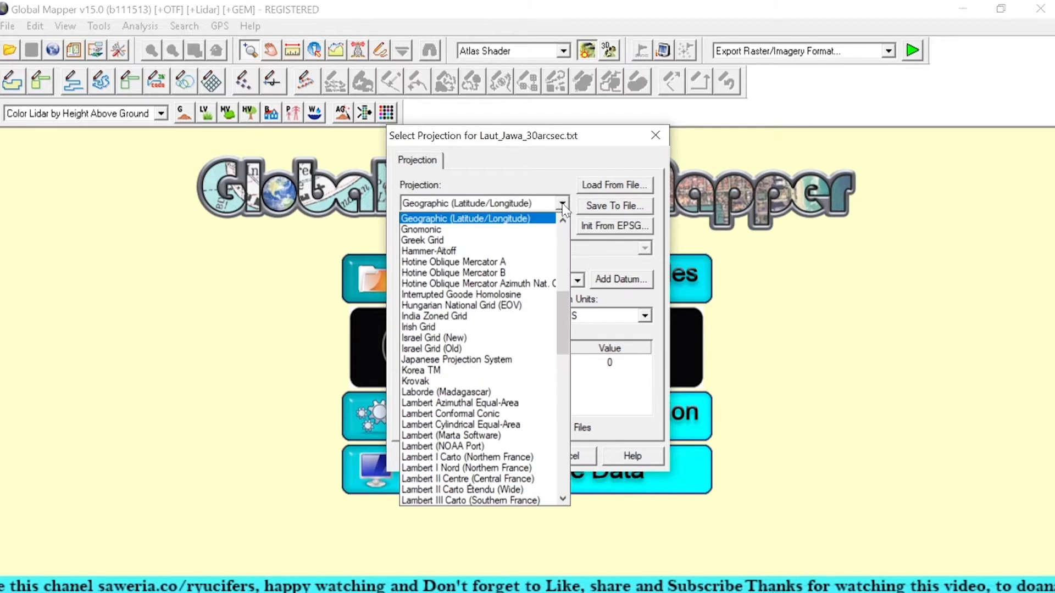
pyautogui.click(531, 219)
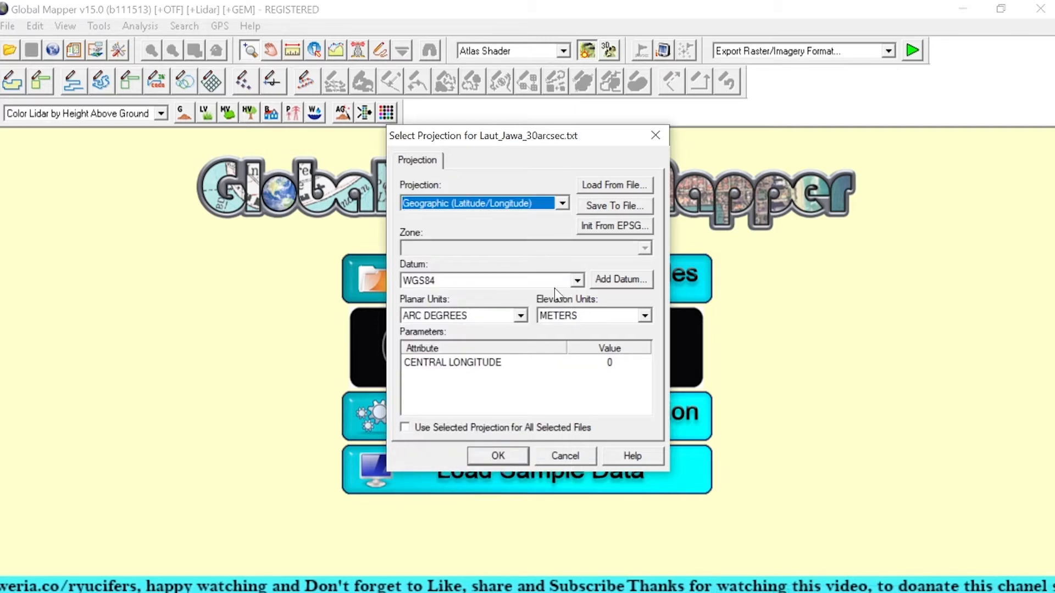
pyautogui.click(576, 281)
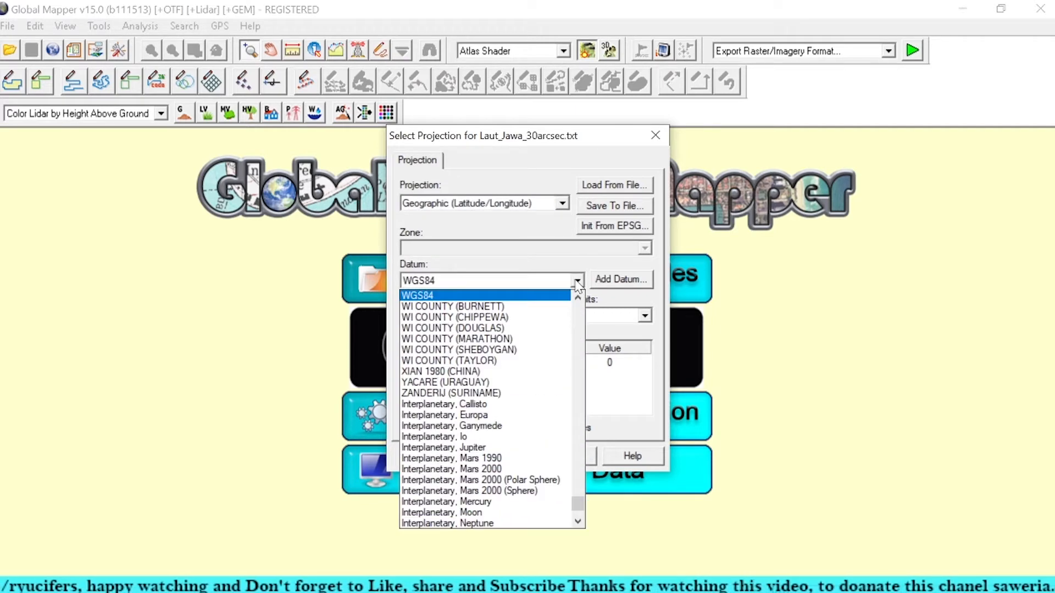
pyautogui.click(476, 296)
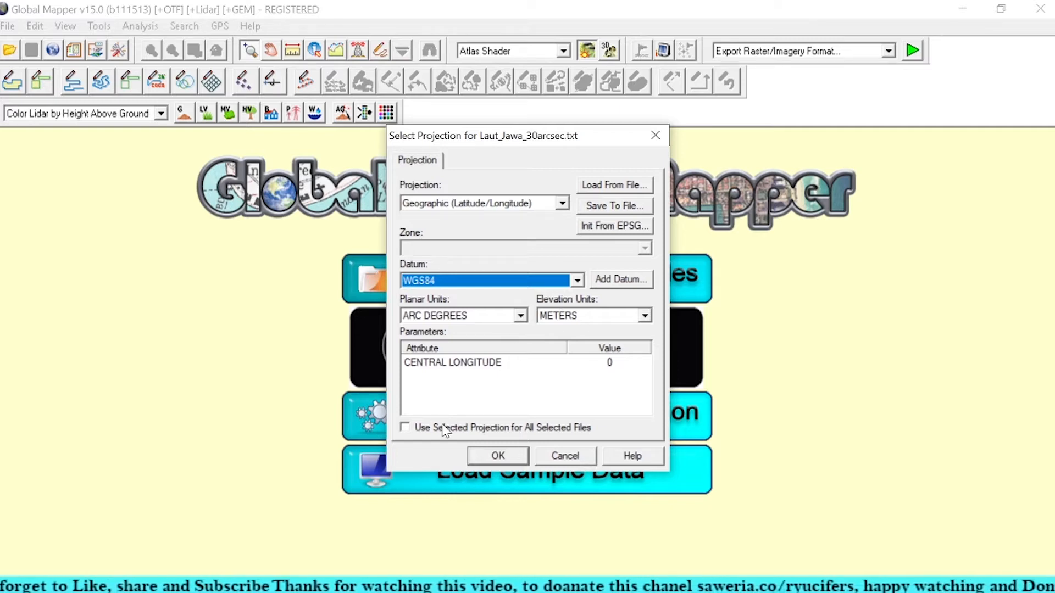
pyautogui.click(496, 456)
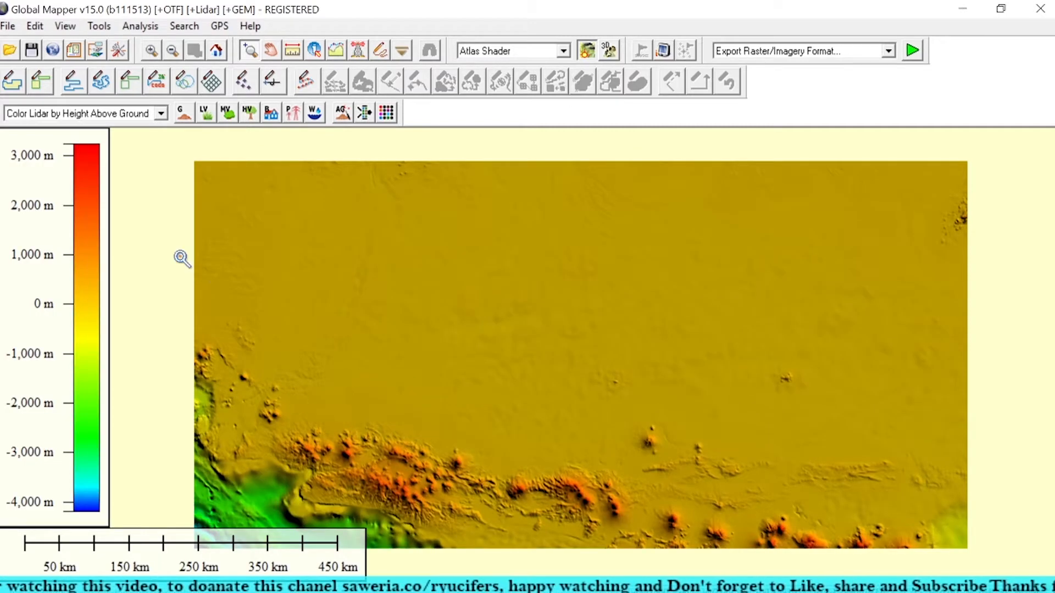
# Step: Generate contours from the terrain grid at a 50-meter interval, with the elevation range ending at 0 meters and all loaded data as bounds
pyautogui.click(71, 27)
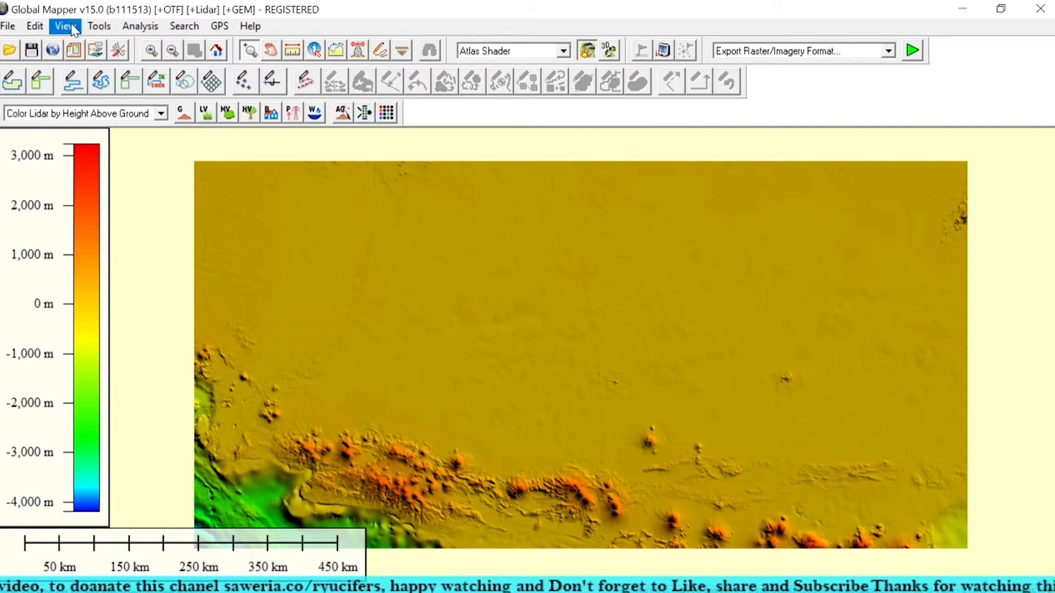
pyautogui.click(140, 27)
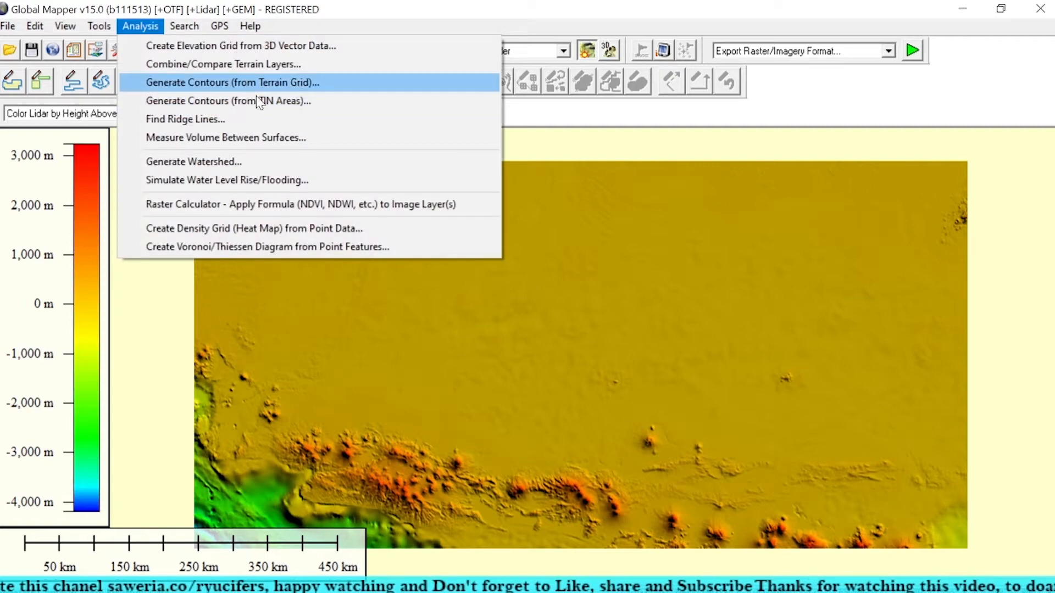
pyautogui.click(284, 86)
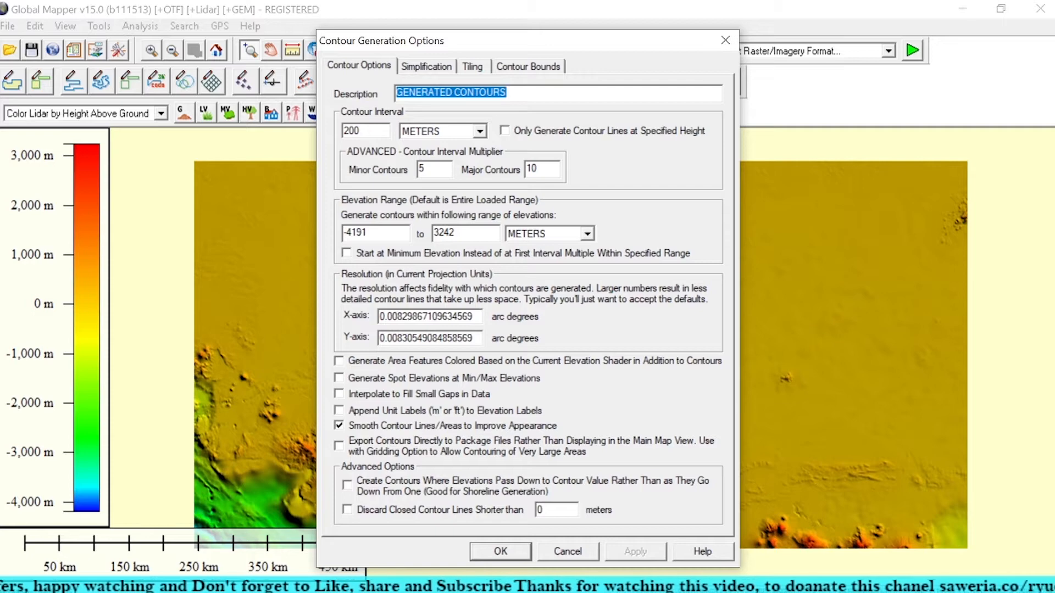
pyautogui.moveTo(457, 233); pyautogui.dragTo(433, 232)
pyautogui.write('0')
pyautogui.moveTo(360, 130); pyautogui.dragTo(329, 135)
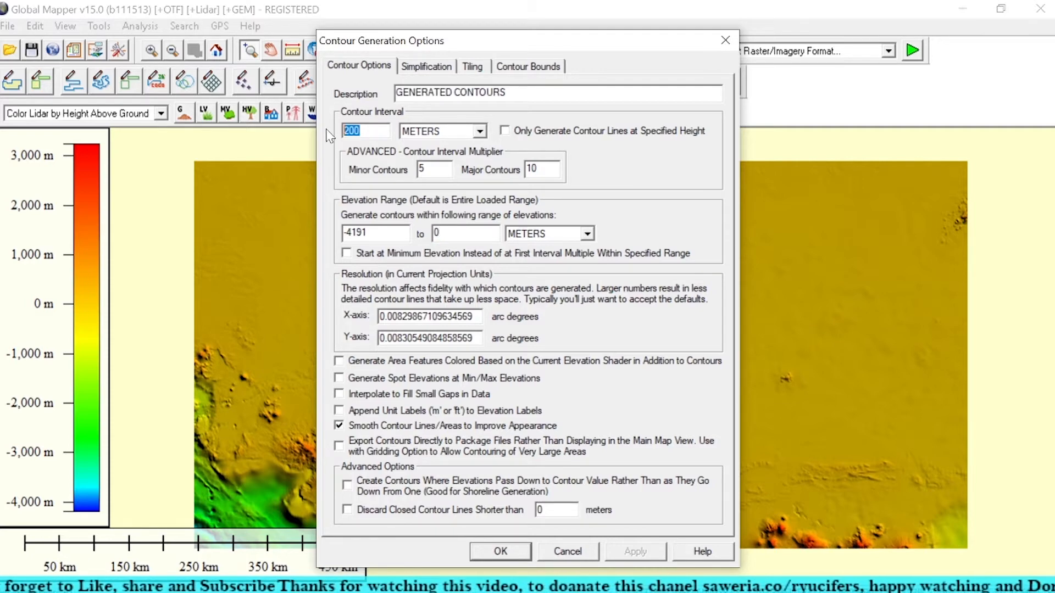
pyautogui.write('50')
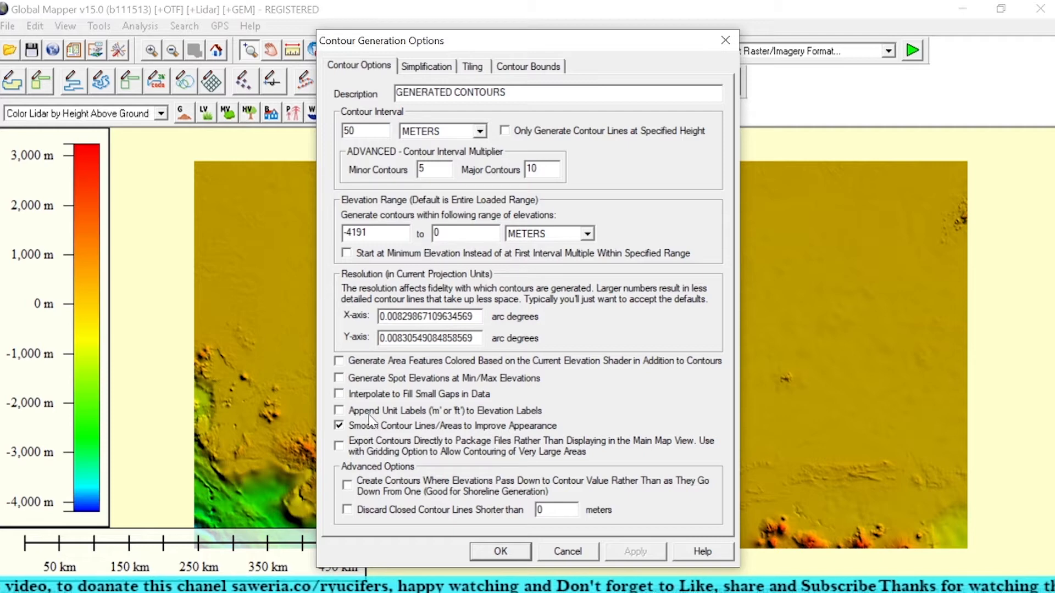
pyautogui.click(442, 67)
pyautogui.click(474, 67)
pyautogui.click(560, 66)
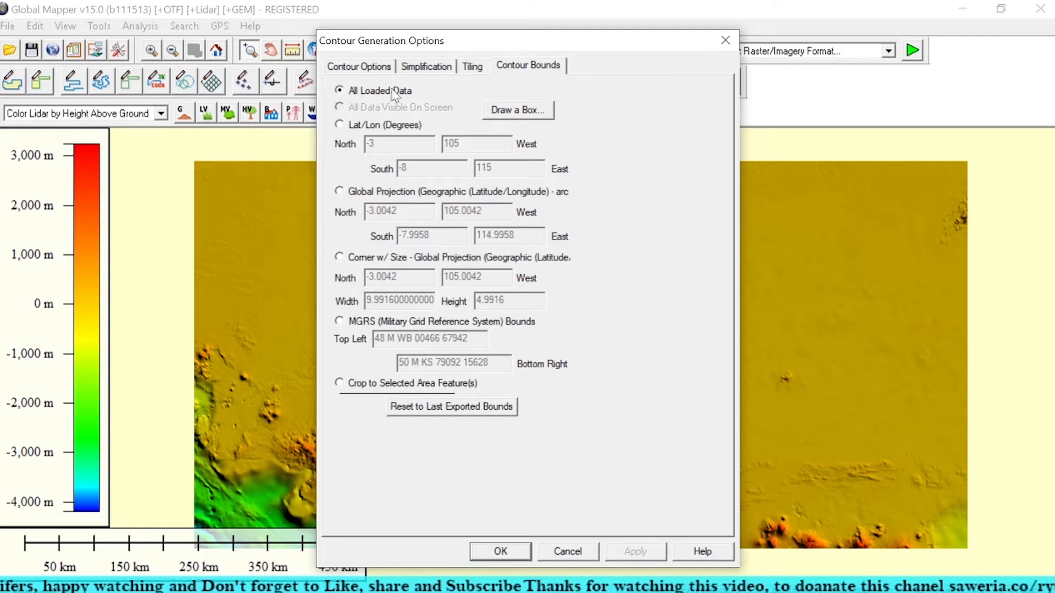
pyautogui.click(358, 66)
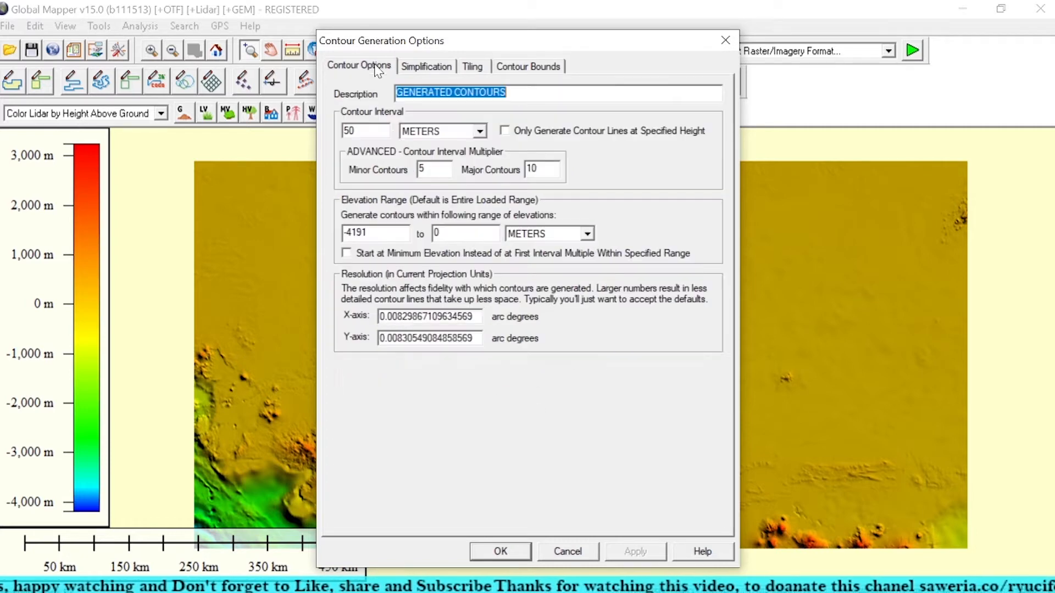
pyautogui.click(500, 551)
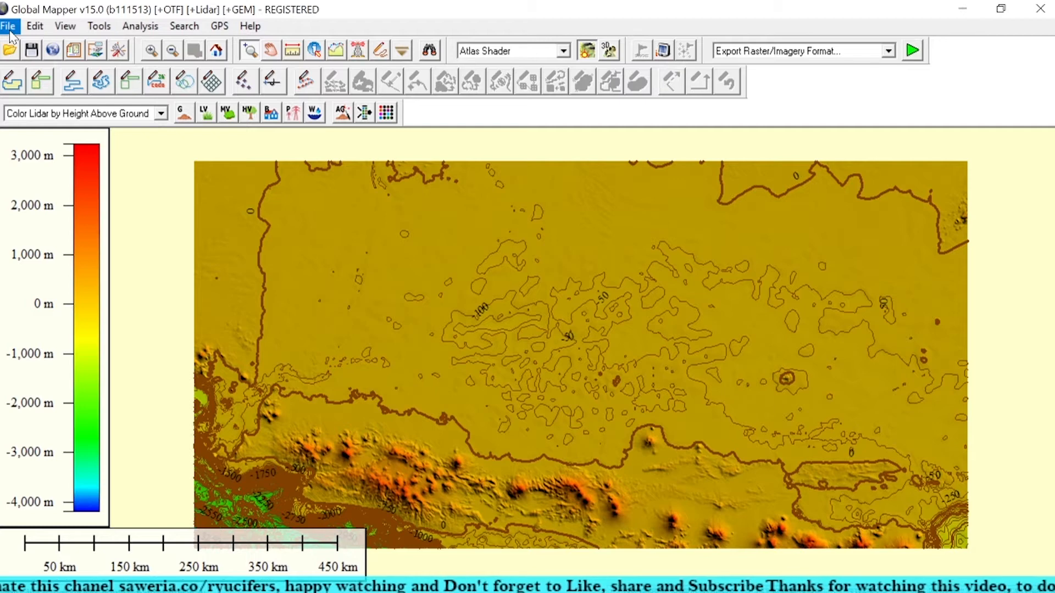
# Step: Start an elevation grid export of the loaded data in GeoTIFF format
pyautogui.moveTo(354, 413); pyautogui.dragTo(385, 342)
pyautogui.moveTo(506, 353); pyautogui.dragTo(433, 390)
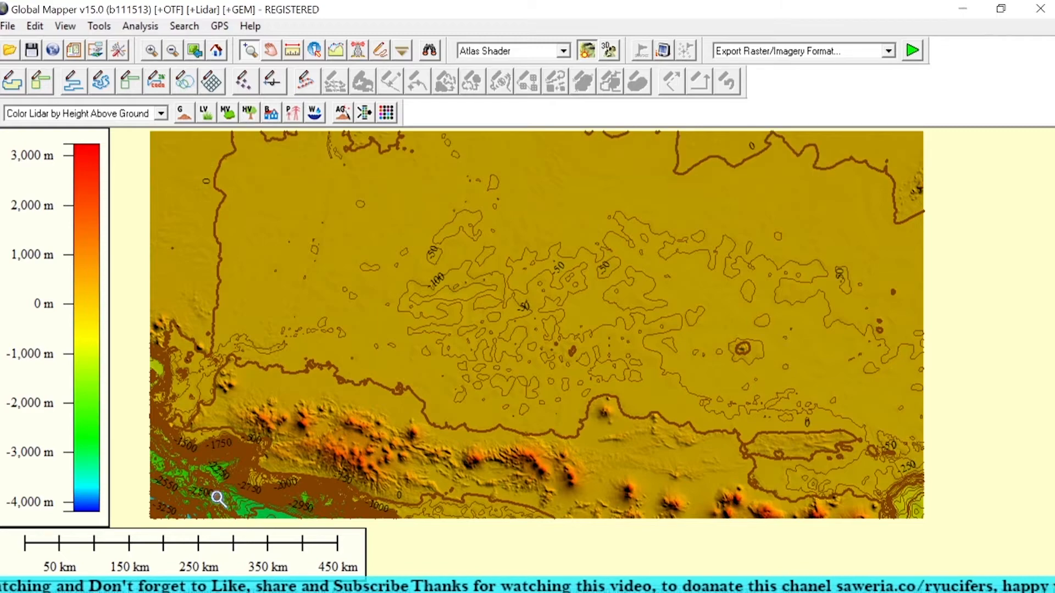
pyautogui.click(8, 26)
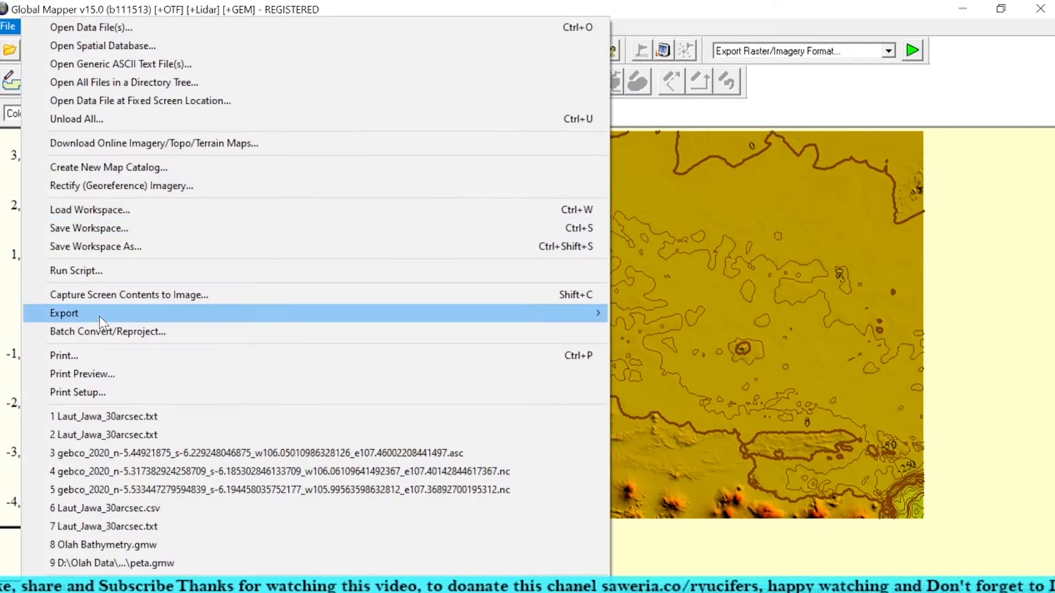
pyautogui.moveTo(501, 313)
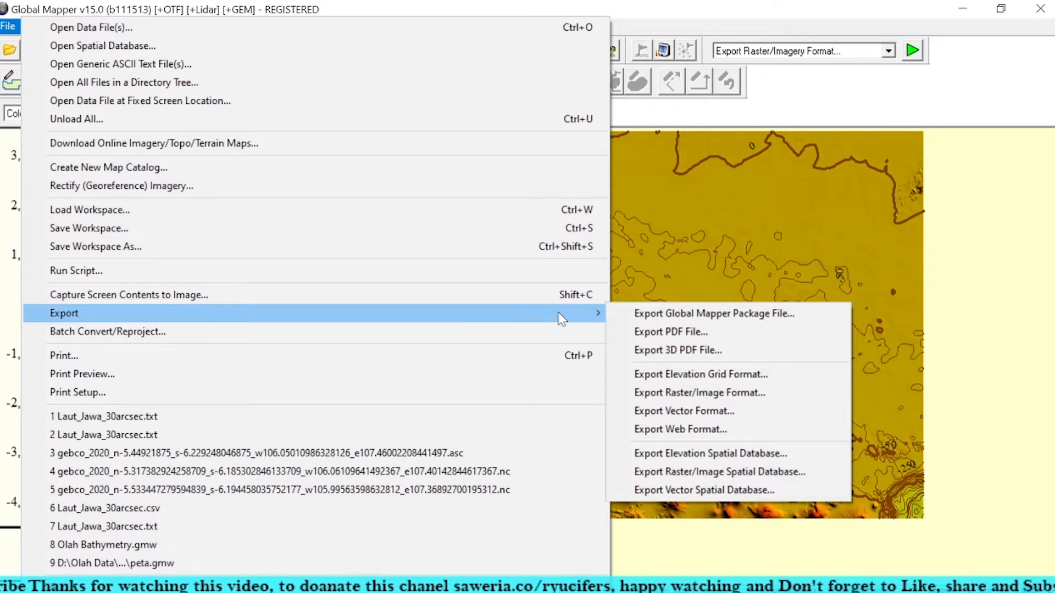
pyautogui.click(721, 375)
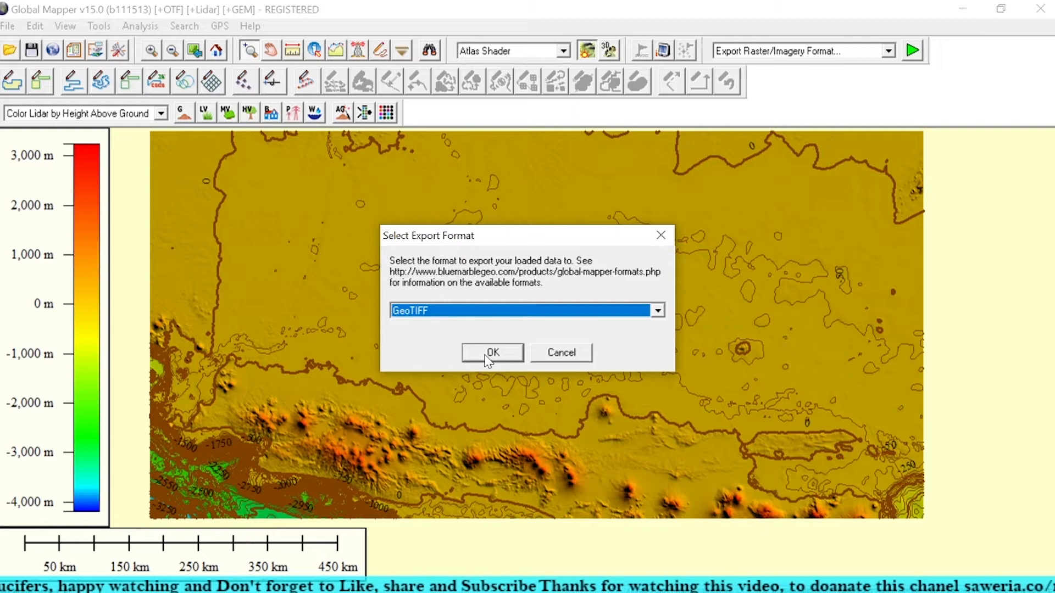
pyautogui.click(509, 311)
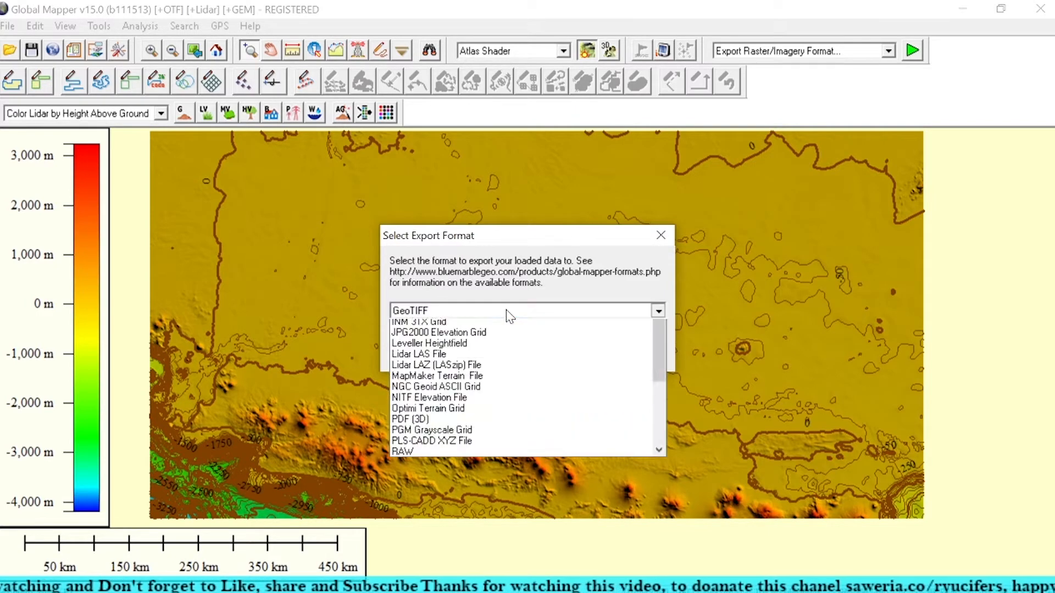
pyautogui.click(429, 326)
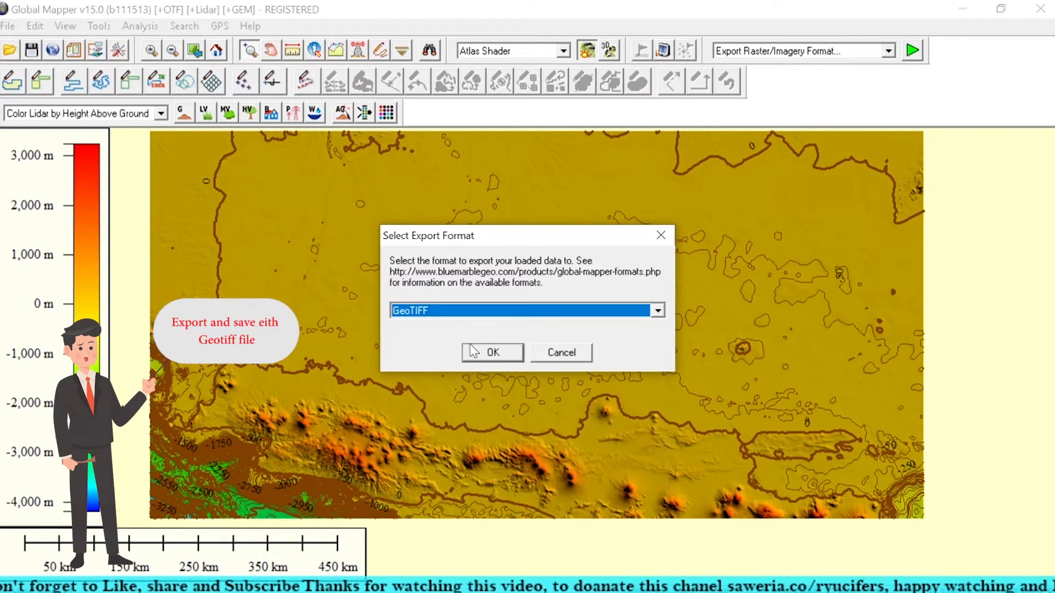
pyautogui.click(475, 352)
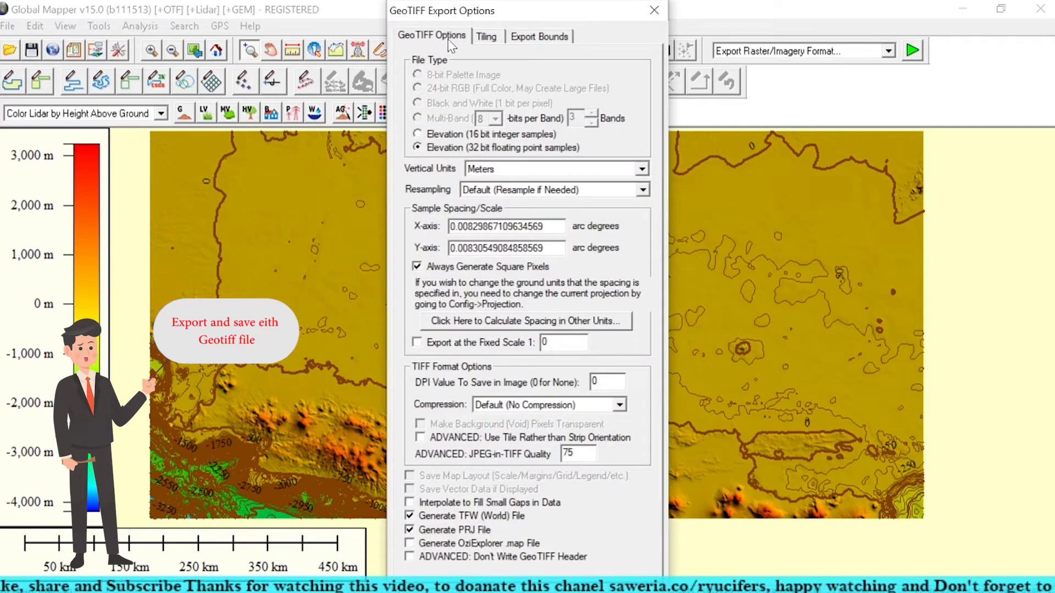
# Step: Limit the GeoTIFF export to a drawn box about 0.93 by 0.67 degrees over Java's northwestern coast and accept the export options
pyautogui.click(525, 36)
pyautogui.click(585, 81)
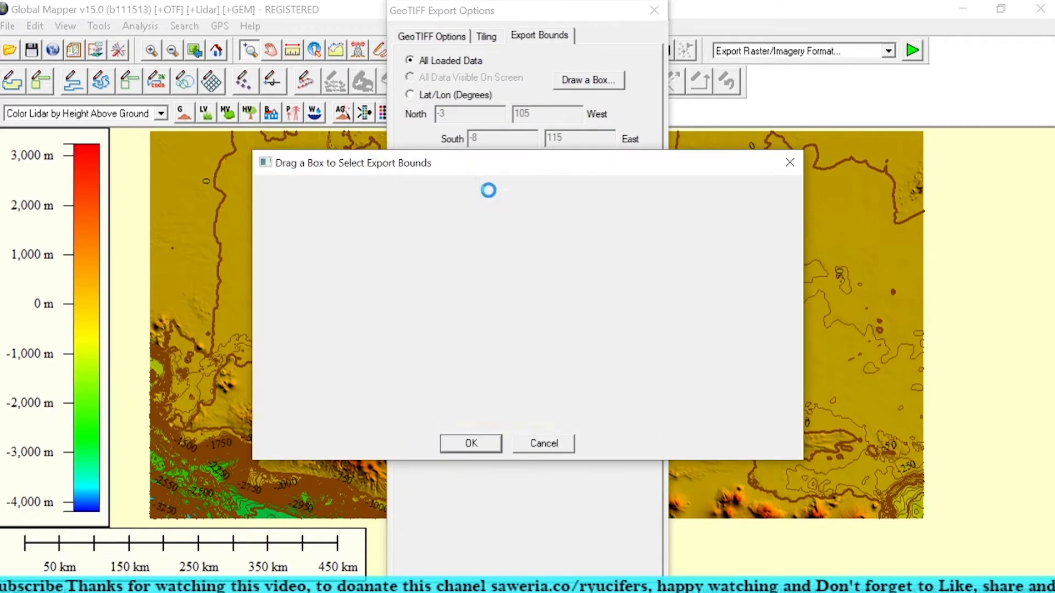
pyautogui.moveTo(399, 312); pyautogui.dragTo(429, 328)
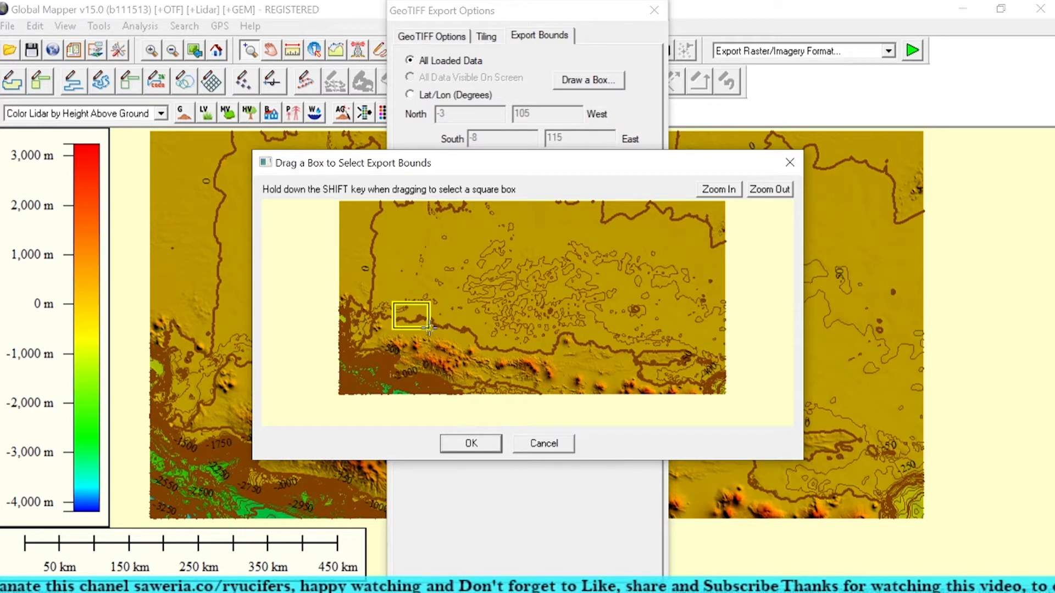
pyautogui.click(487, 446)
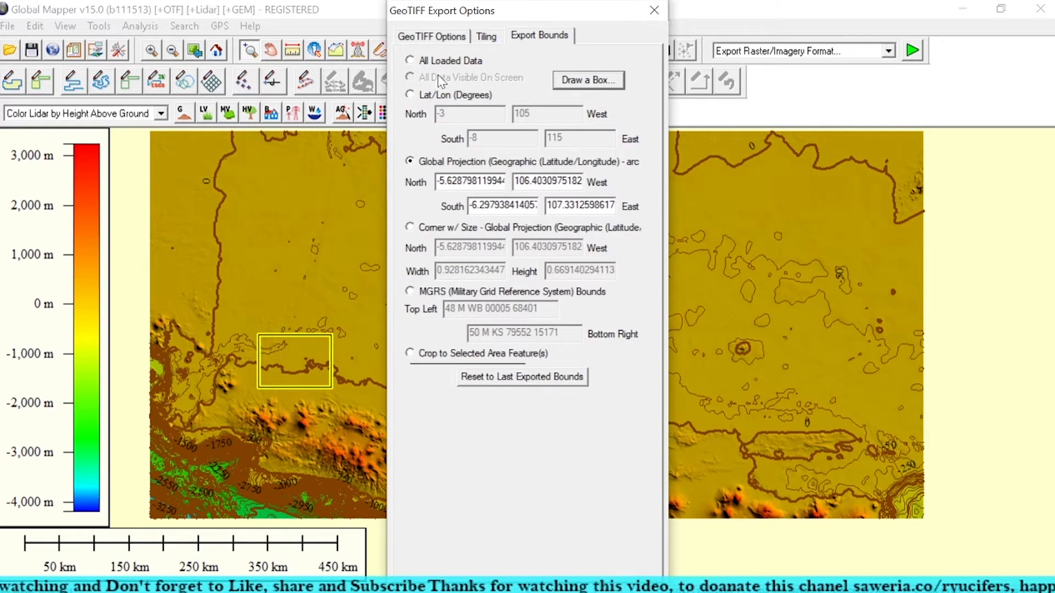
pyautogui.click(484, 38)
pyautogui.click(434, 36)
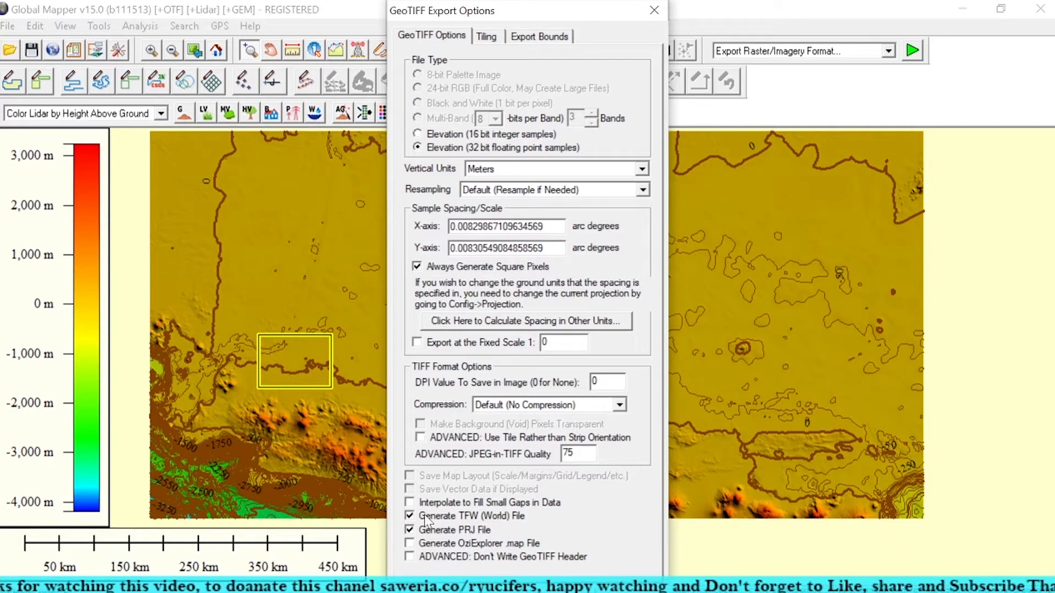
pyautogui.click(441, 582)
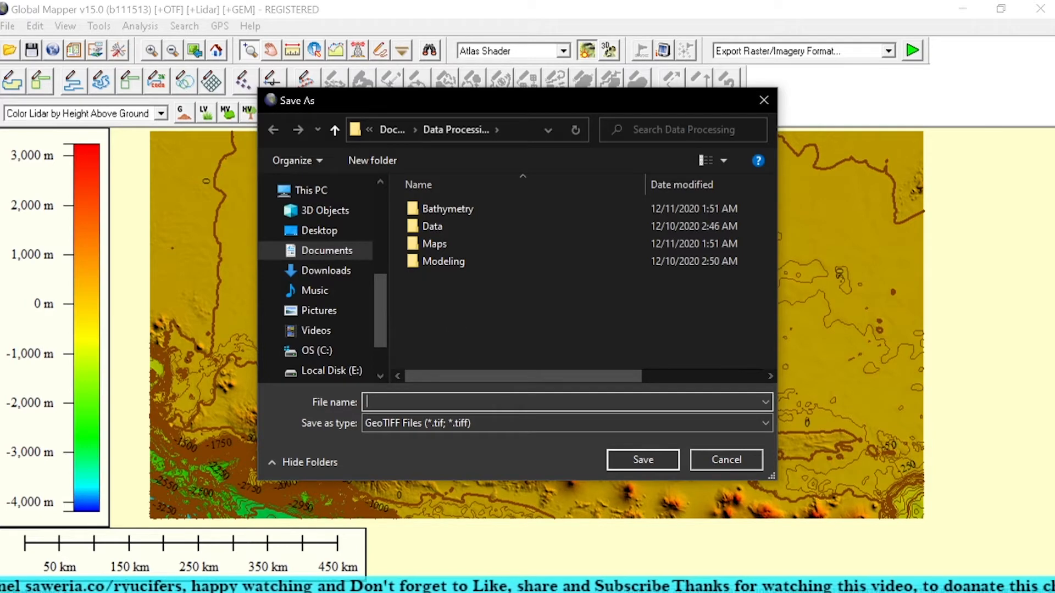
pyautogui.write('Bat')
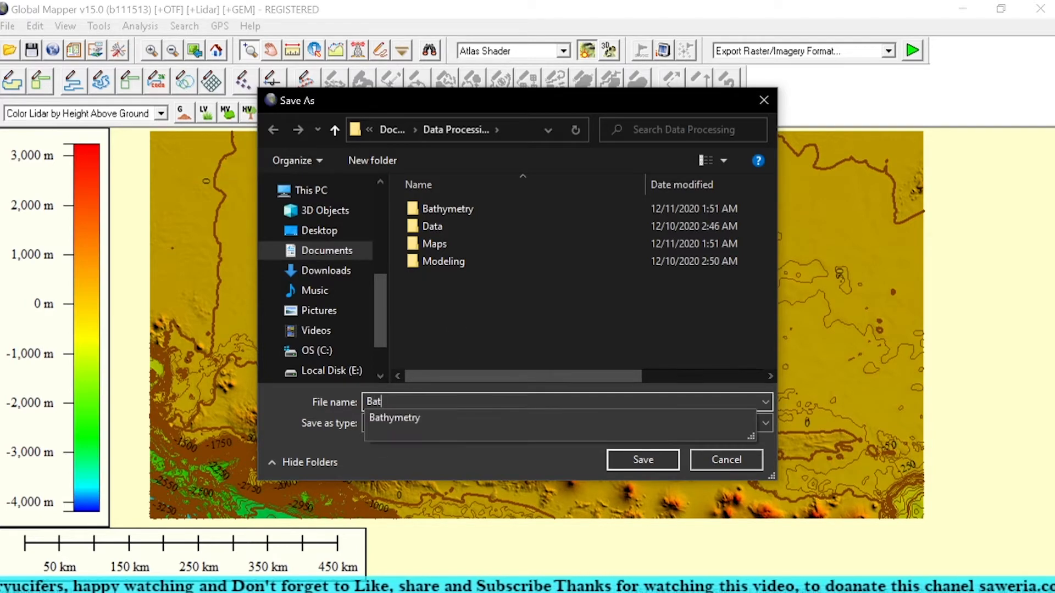
pyautogui.write('hymetry')
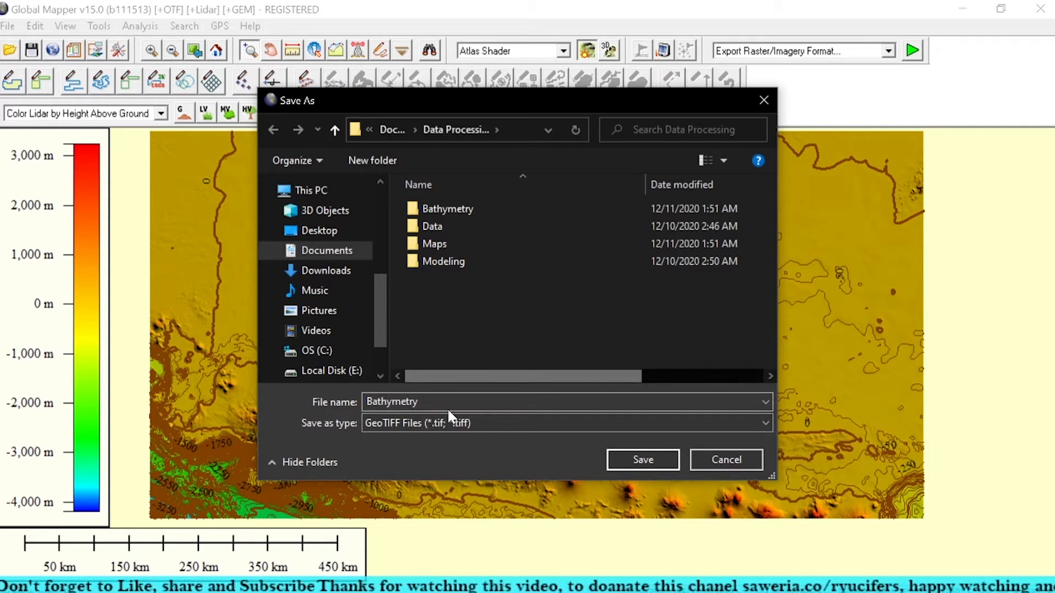
pyautogui.click(648, 460)
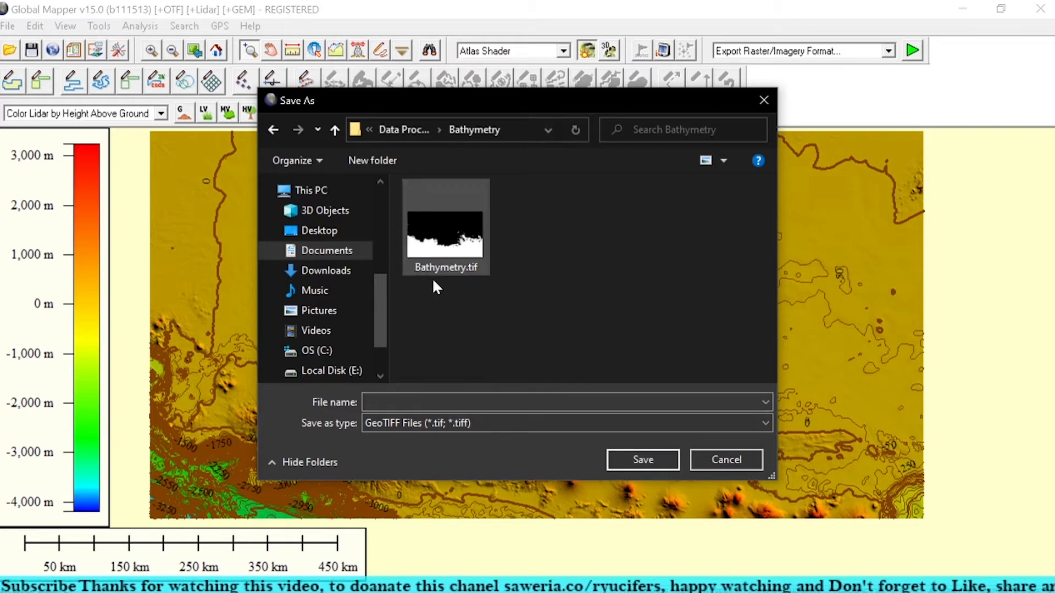
pyautogui.click(404, 132)
# Step: Save the GeoTIFF export as Batimetri in the Data Processing folder
pyautogui.click(438, 395)
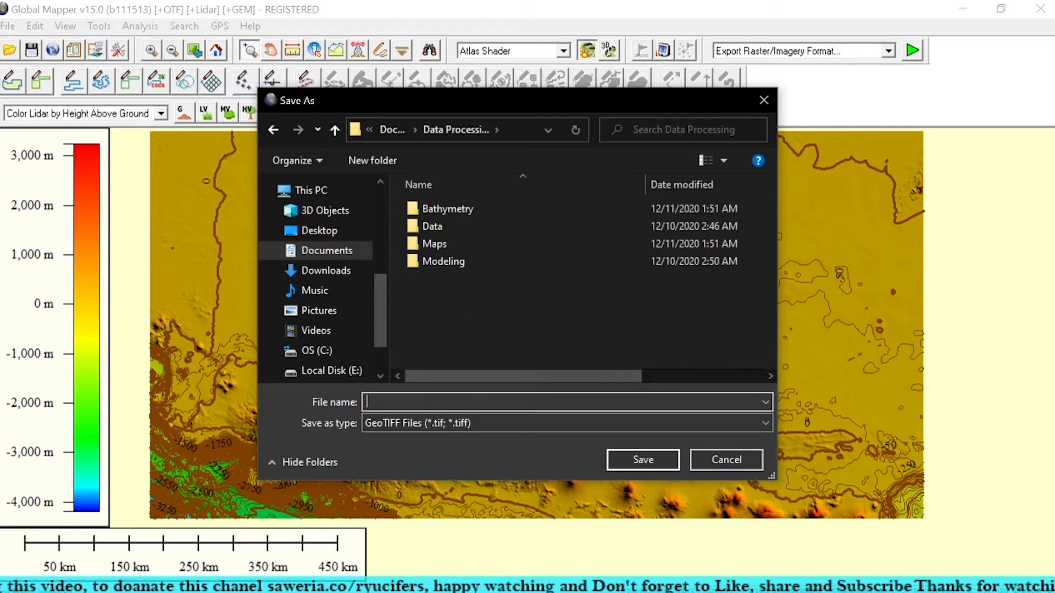
pyautogui.write('B')
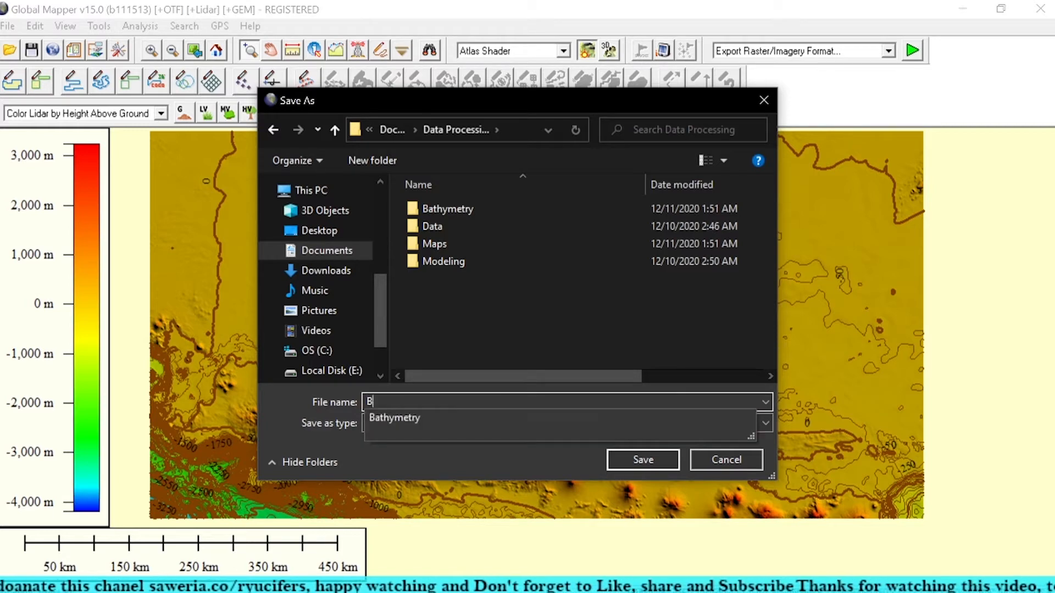
pyautogui.write('atimetri')
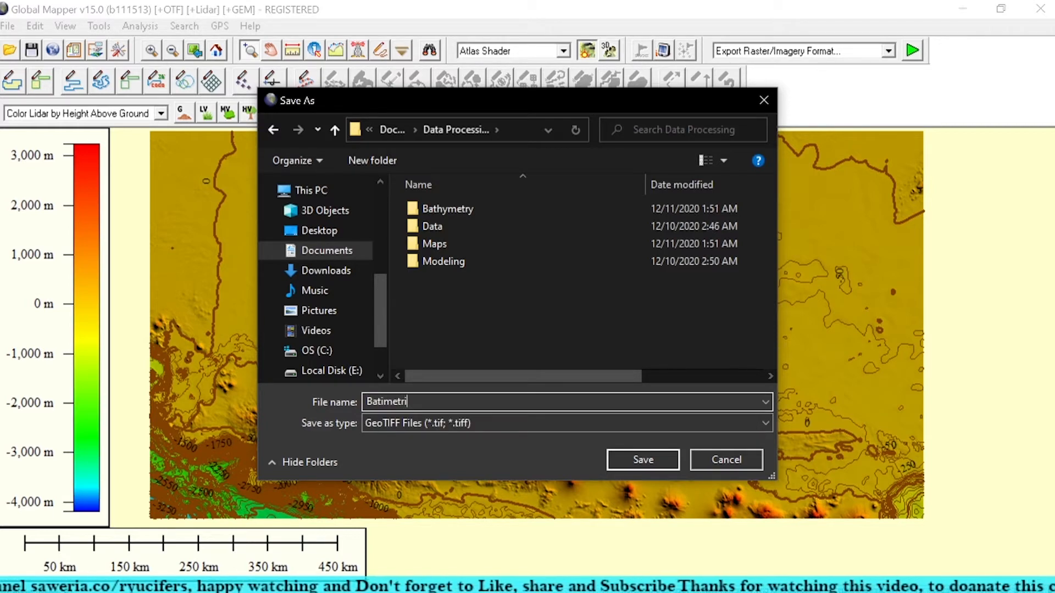
pyautogui.click(644, 459)
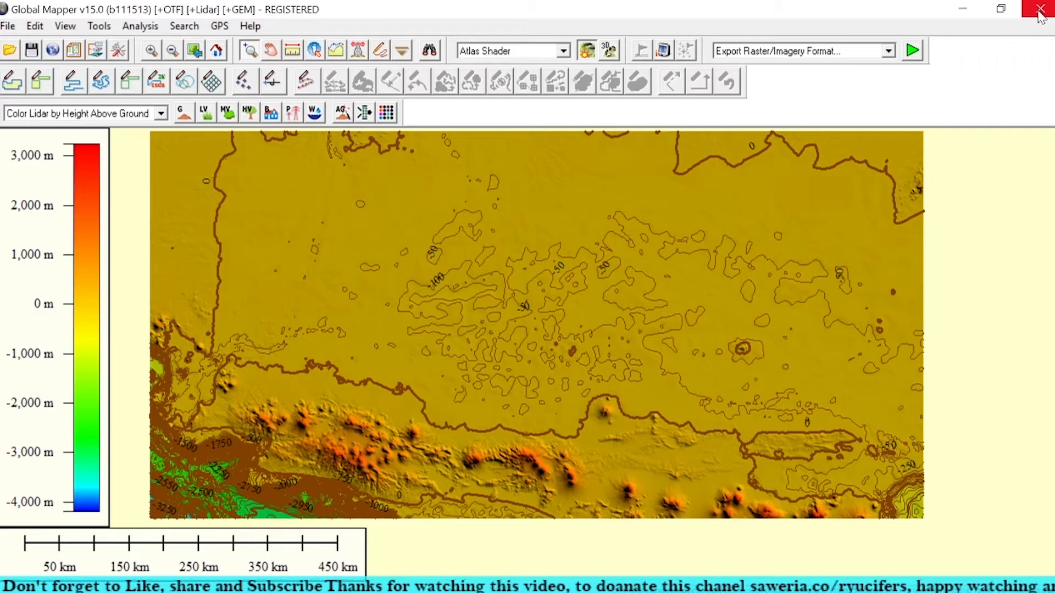
# Step: Leave Global Mapper running in the background and start ArcMap 10.5
pyautogui.click(963, 9)
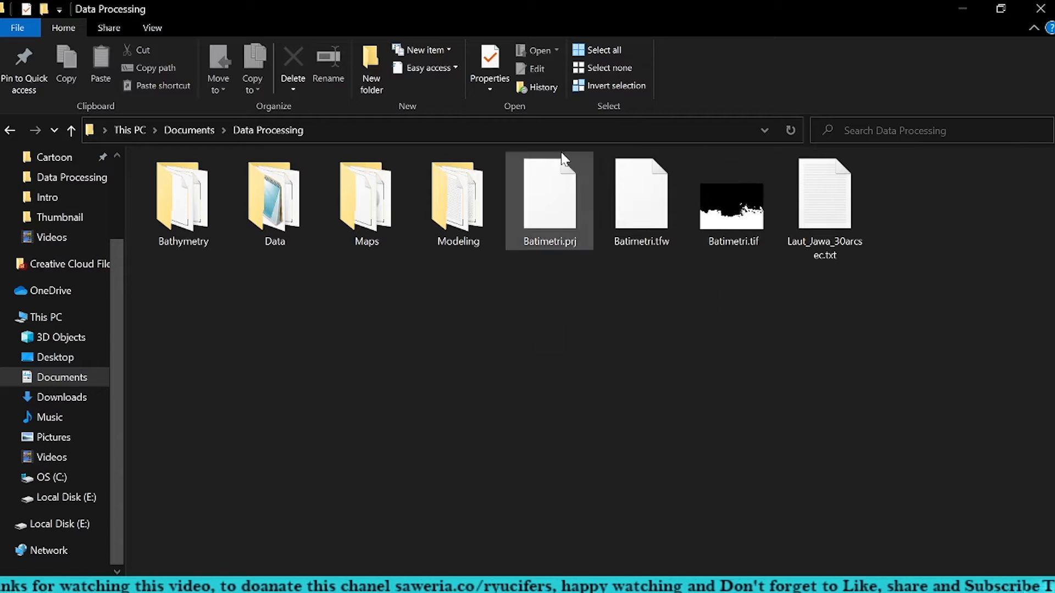
pyautogui.click(15, 581)
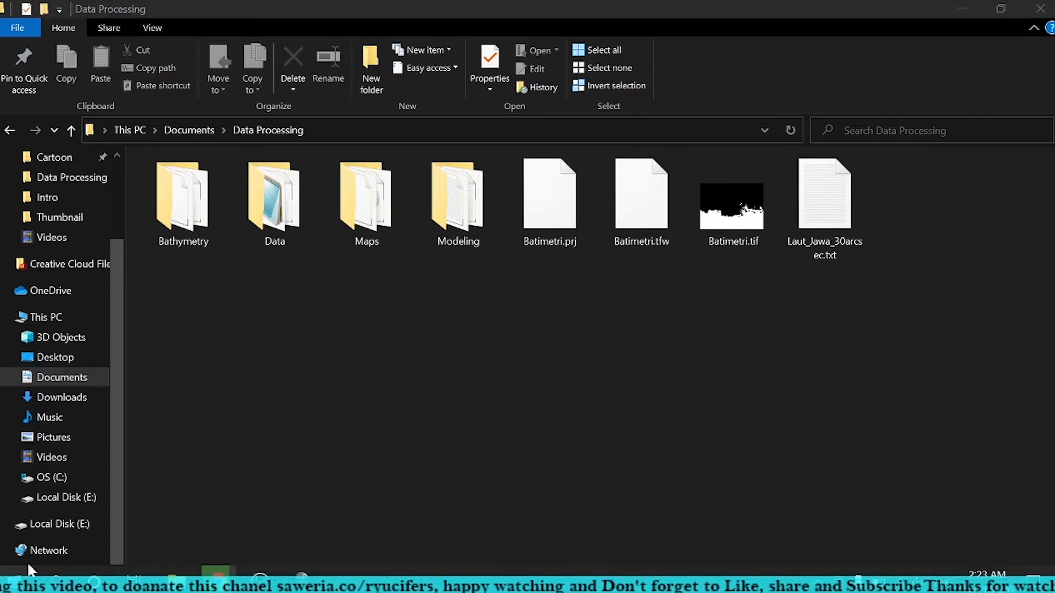
pyautogui.scroll(-2, 131, 329)
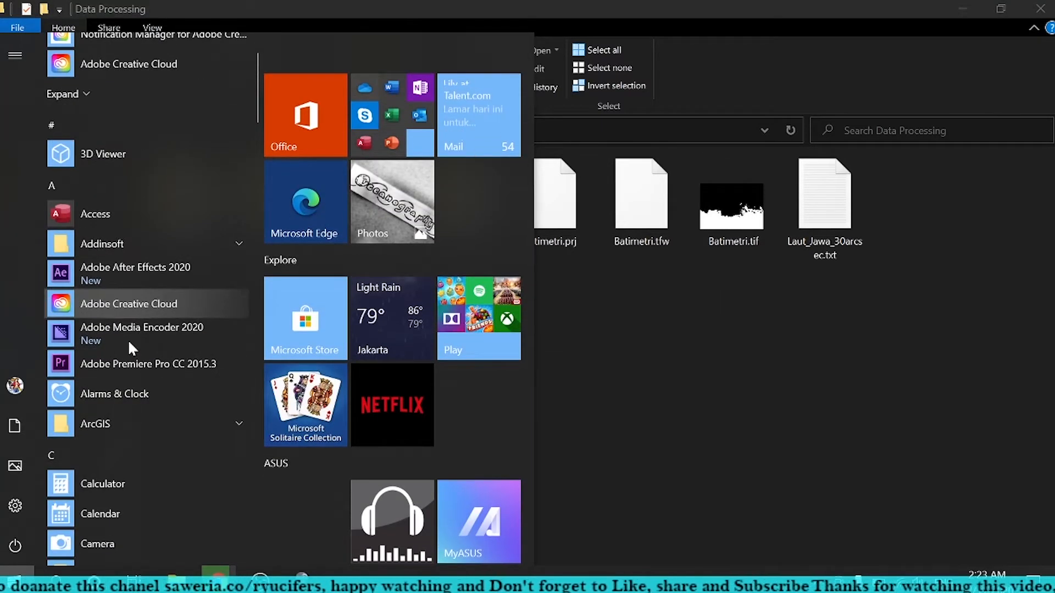
pyautogui.click(102, 420)
pyautogui.scroll(-3, 111, 414)
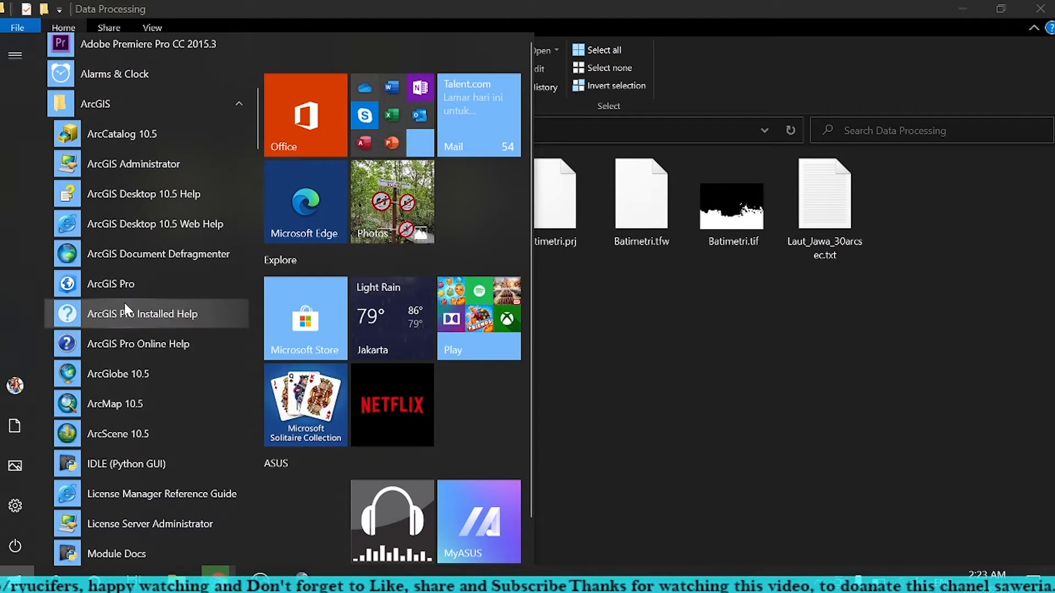
pyautogui.click(130, 404)
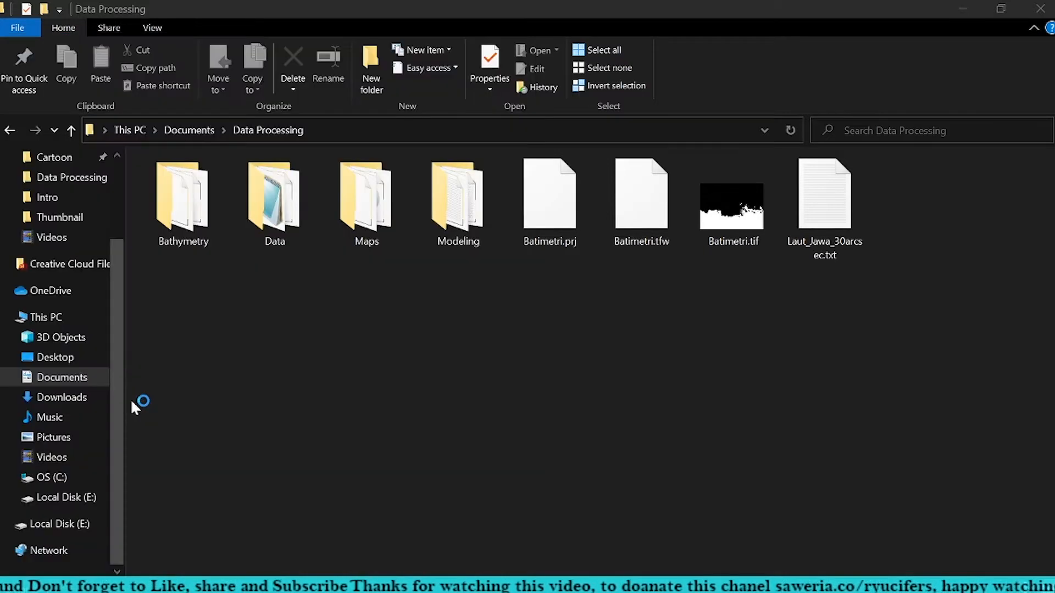
pyautogui.click(965, 8)
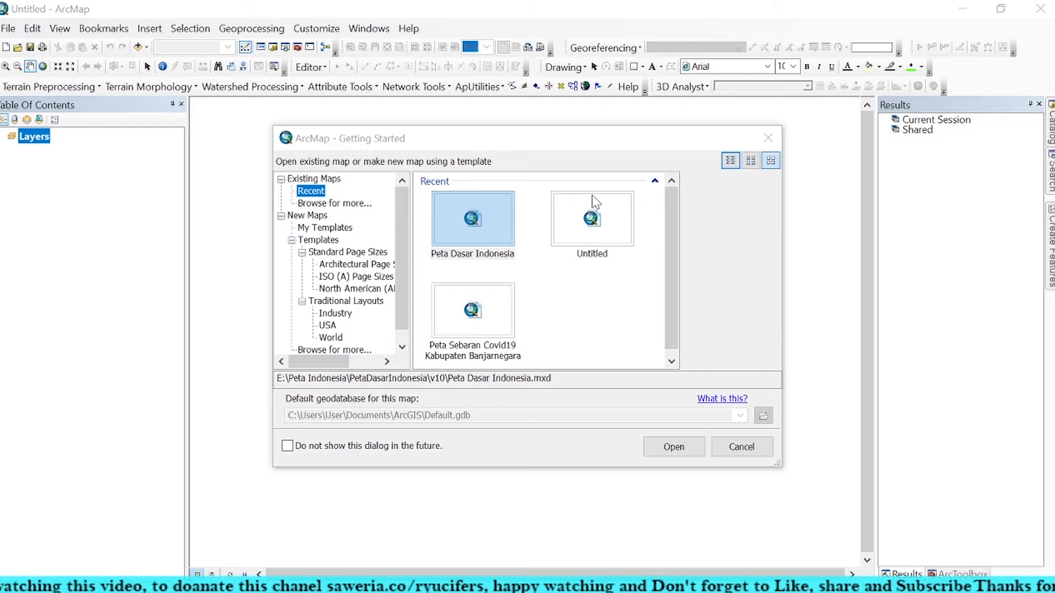
# Step: Create a new map from the Blank Map template with the default geodatabase
pyautogui.click(307, 215)
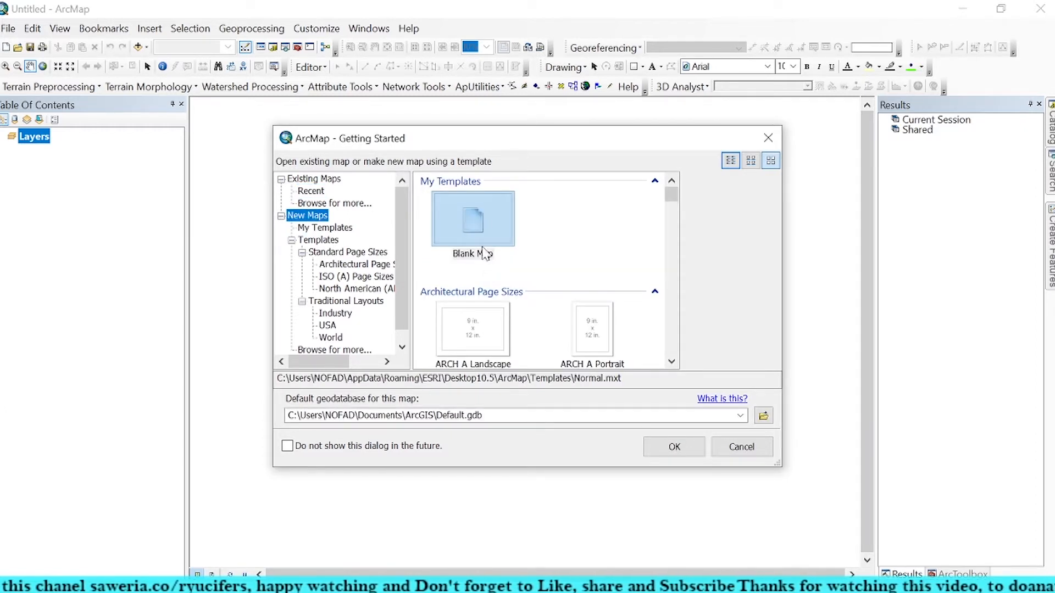
pyautogui.click(482, 220)
pyautogui.click(674, 446)
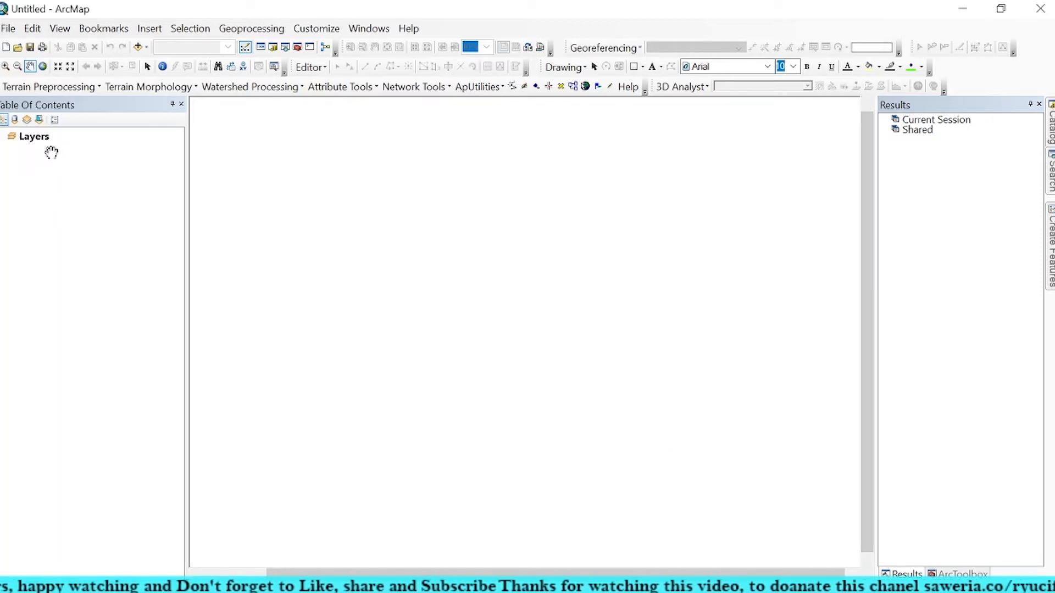
# Step: Add the Batimetri.tif raster from the Data Processing folder to the map
pyautogui.click(138, 48)
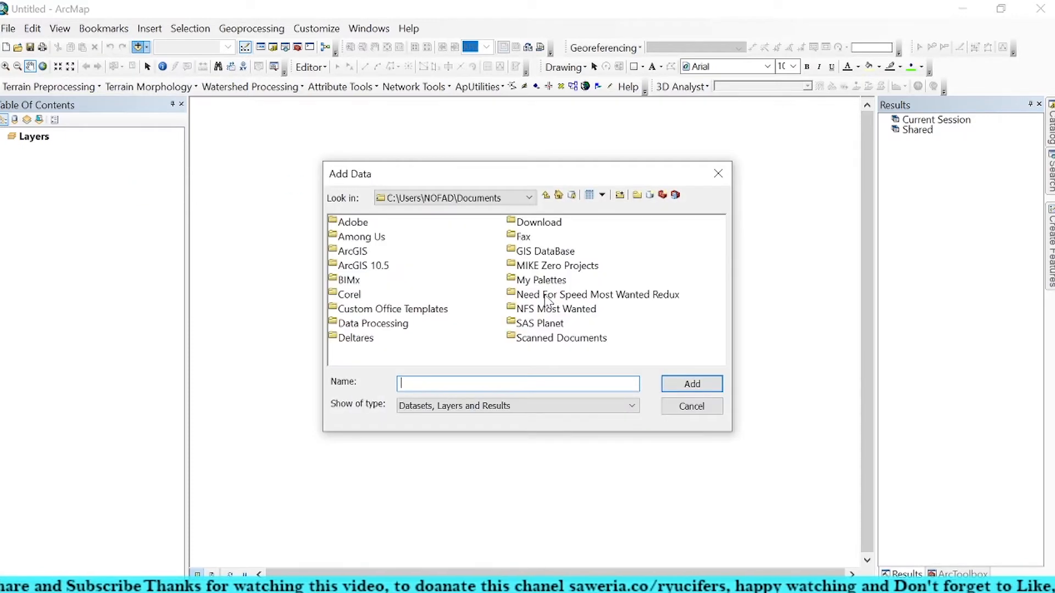
pyautogui.doubleClick(372, 323)
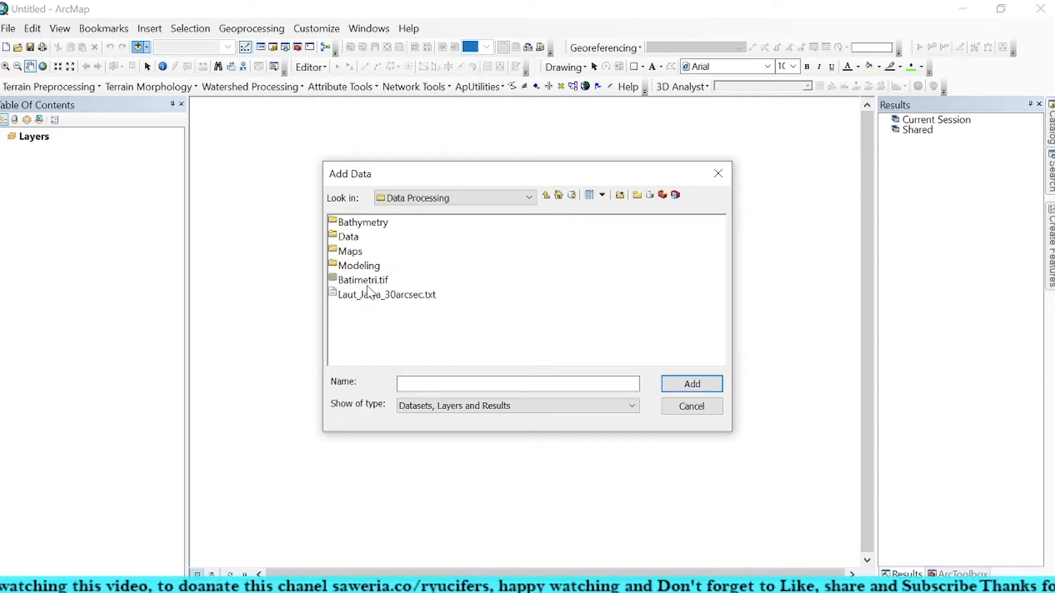
pyautogui.click(377, 281)
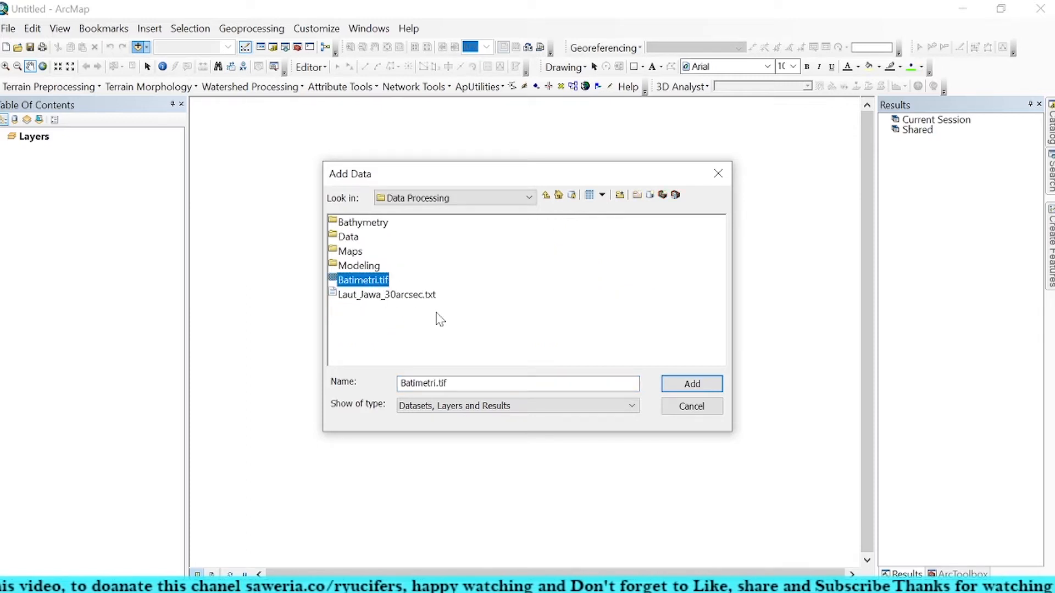
pyautogui.click(679, 382)
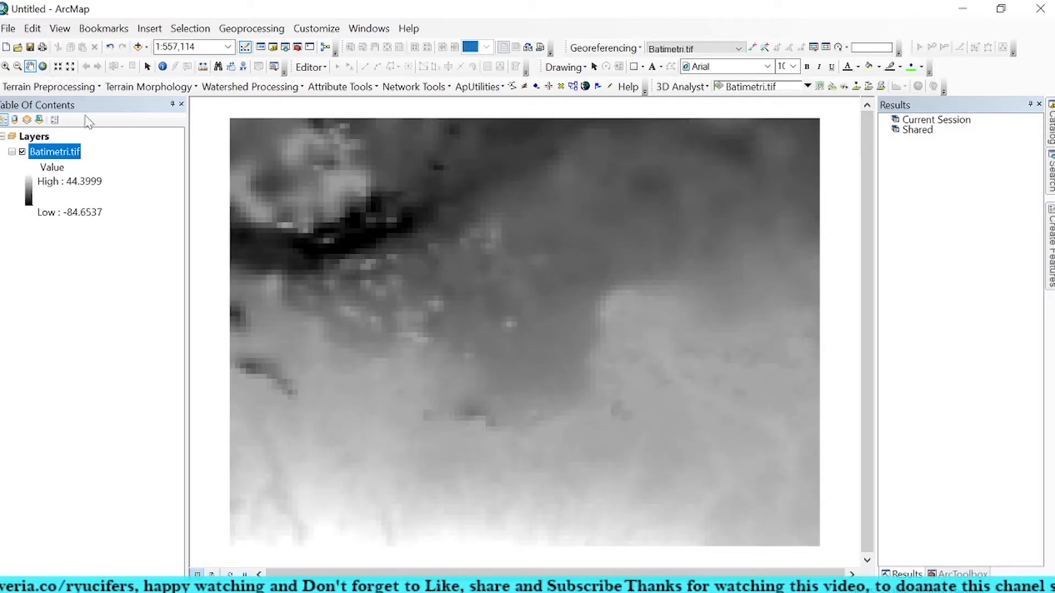
# Step: Add the Jakarta Bay.jpg image from the Maps folder to the map
pyautogui.click(138, 47)
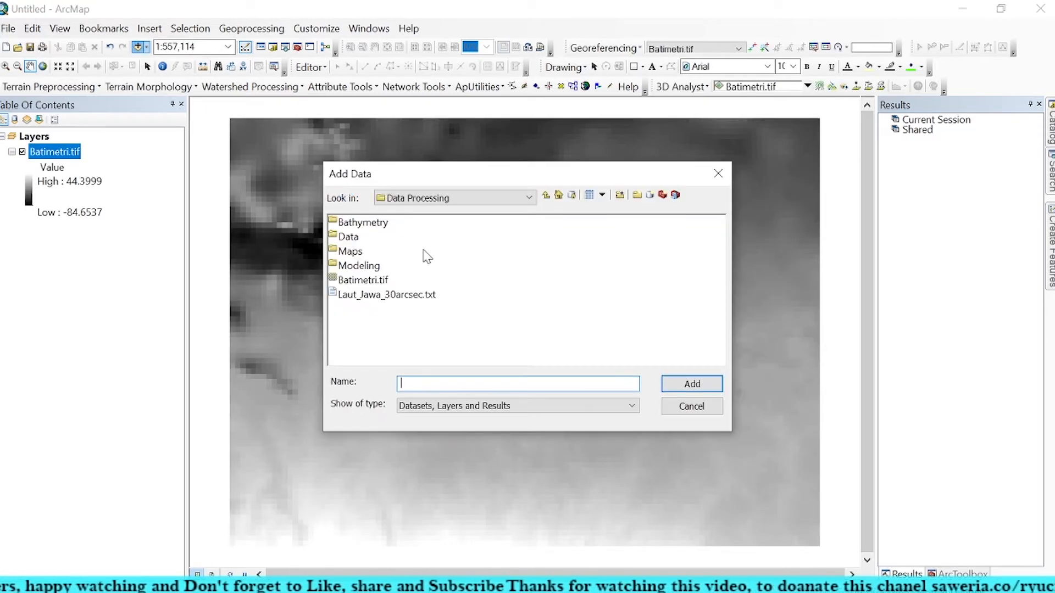
pyautogui.doubleClick(364, 254)
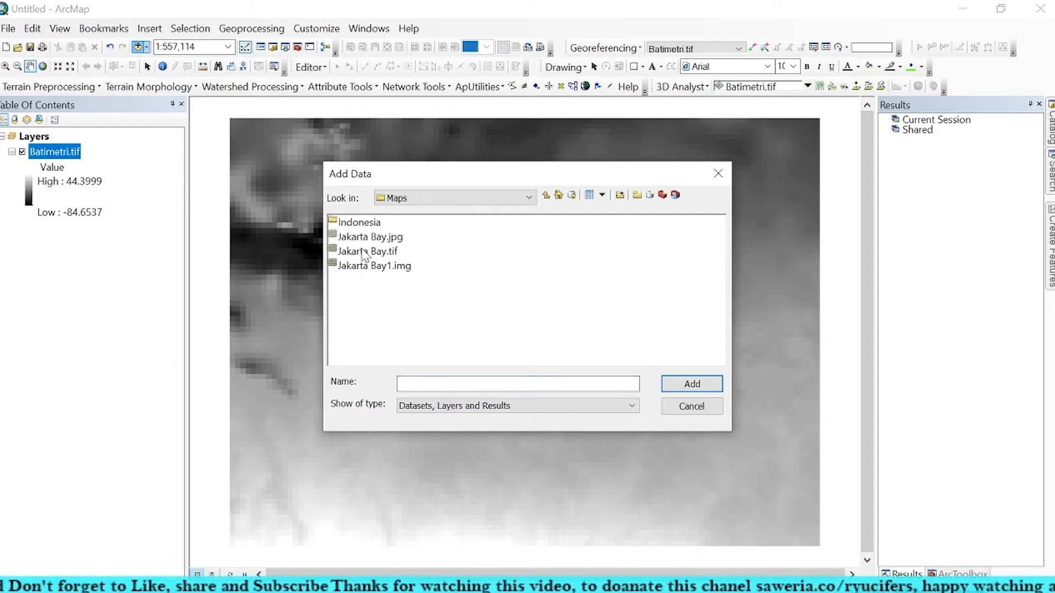
pyautogui.click(393, 268)
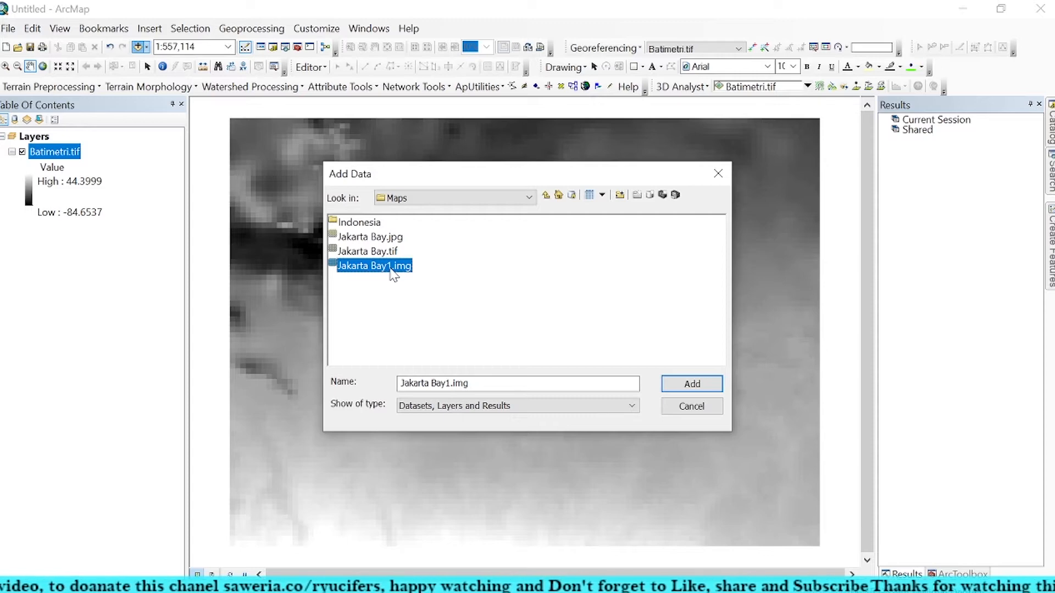
pyautogui.click(395, 252)
pyautogui.click(398, 237)
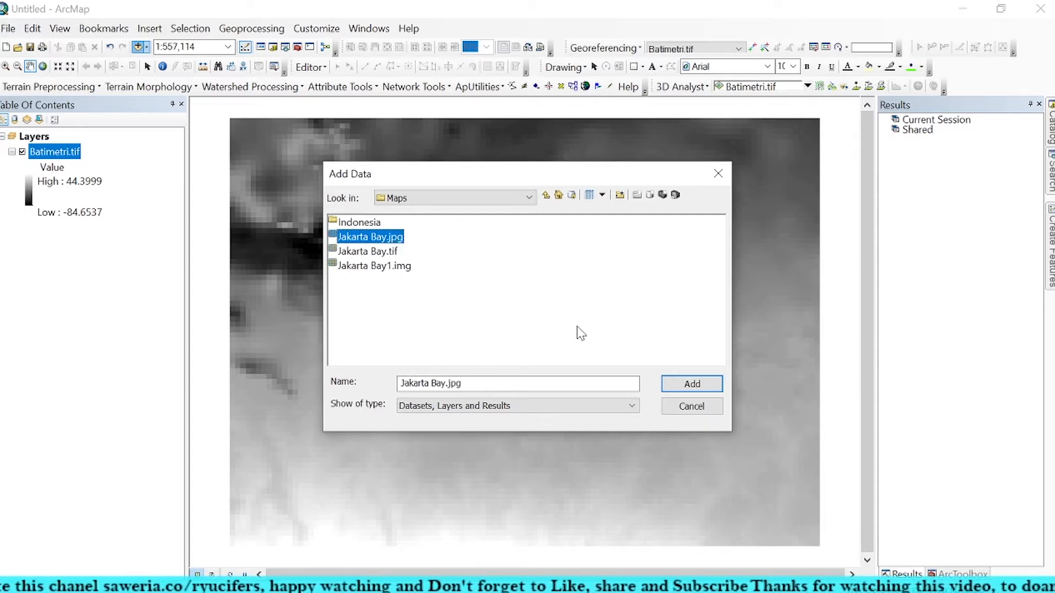
pyautogui.click(691, 384)
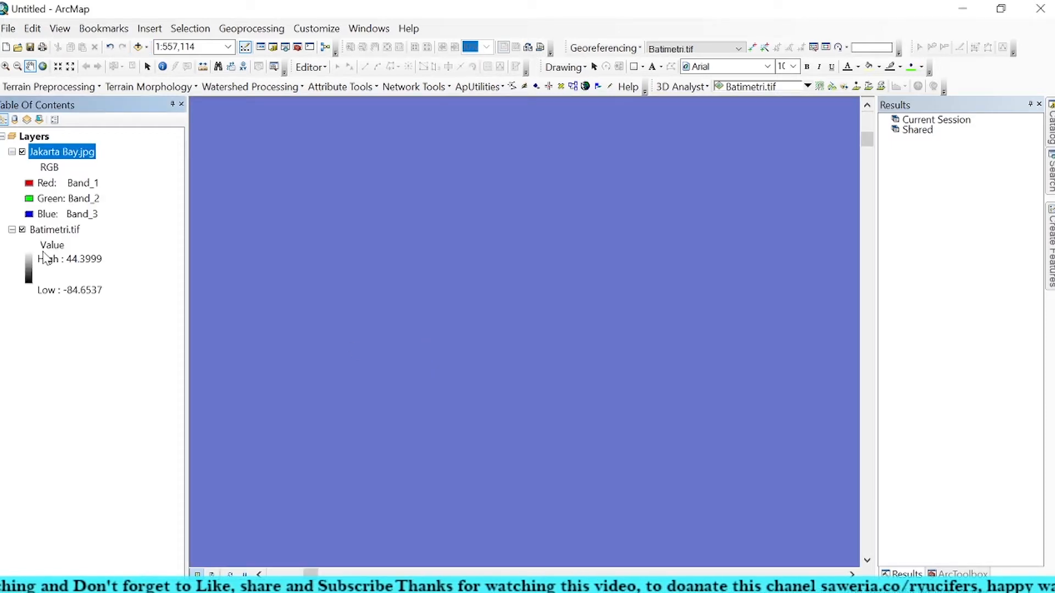
# Step: Move the Batimetri.tif layer above Jakarta Bay.jpg and compare the extents of the two rasters
pyautogui.moveTo(55, 230)
pyautogui.mouseDown()
pyautogui.moveTo(53, 137)
pyautogui.moveTo(60, 153)
pyautogui.mouseUp()
pyautogui.scroll(2, 346, 368)
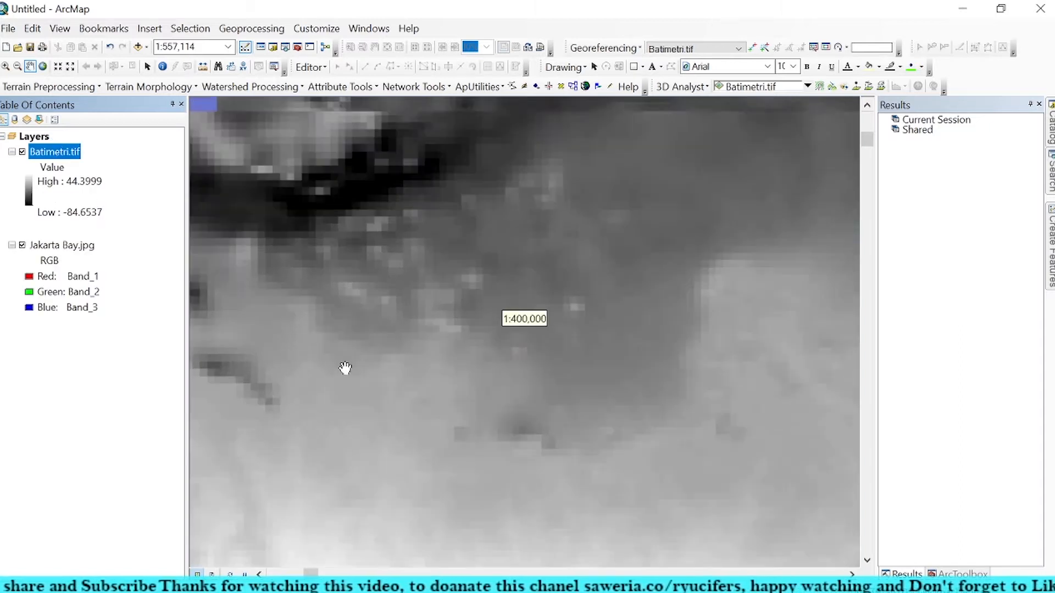
pyautogui.scroll(2, 346, 367)
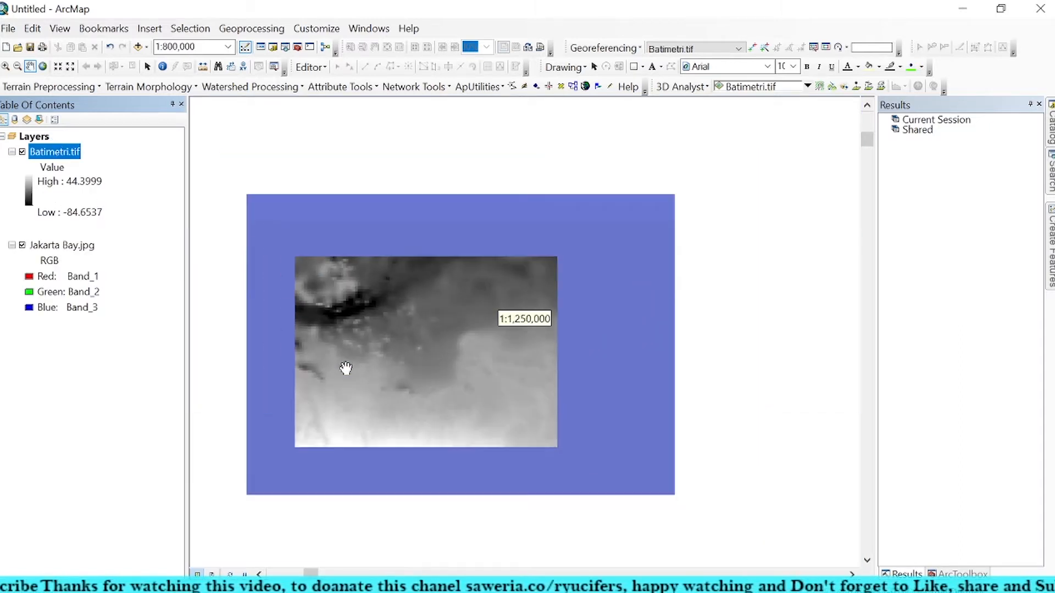
pyautogui.scroll(2, 346, 368)
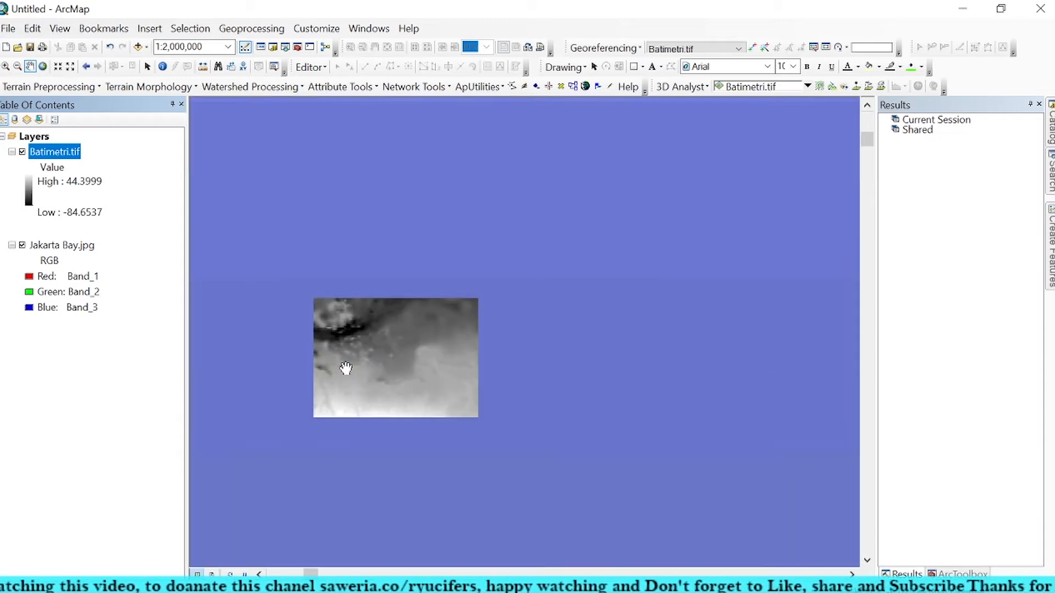
pyautogui.scroll(2, 346, 367)
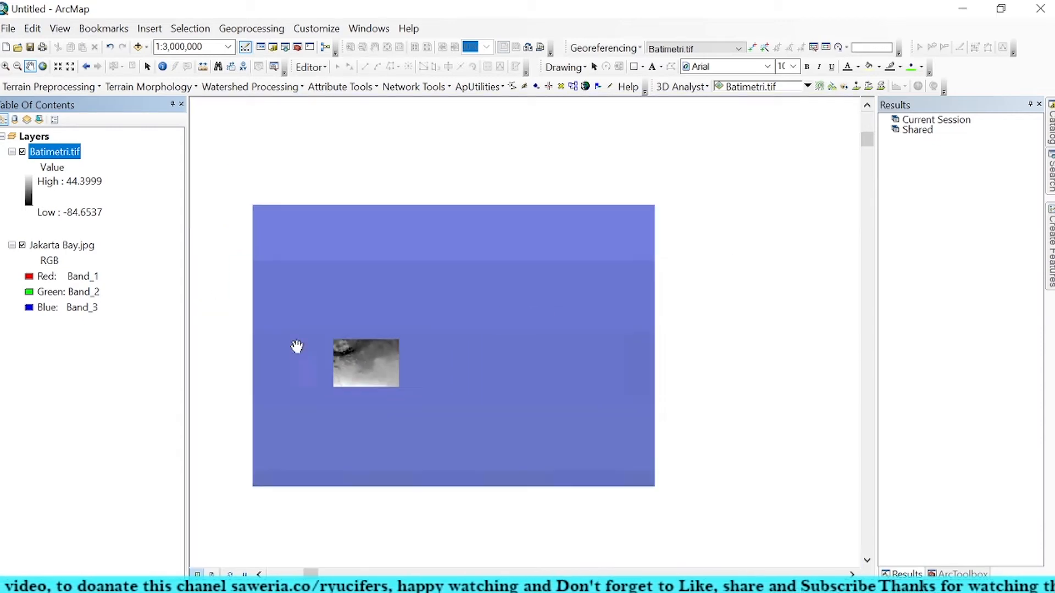
pyautogui.scroll(2, 296, 346)
# Step: Remove the Jakarta Bay.jpg layer from the map
pyautogui.click(71, 245)
pyautogui.rightClick(75, 247)
pyautogui.click(117, 276)
# Step: Add the province shapefile prov.shp from the Indonesia folder inside Maps
pyautogui.click(138, 47)
pyautogui.doubleClick(359, 222)
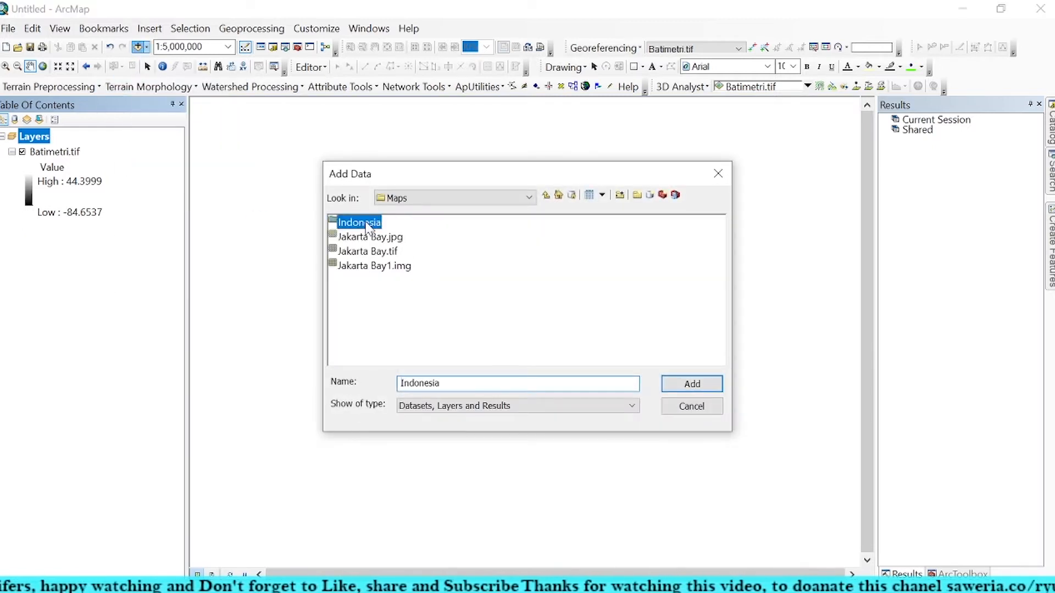
pyautogui.click(363, 225)
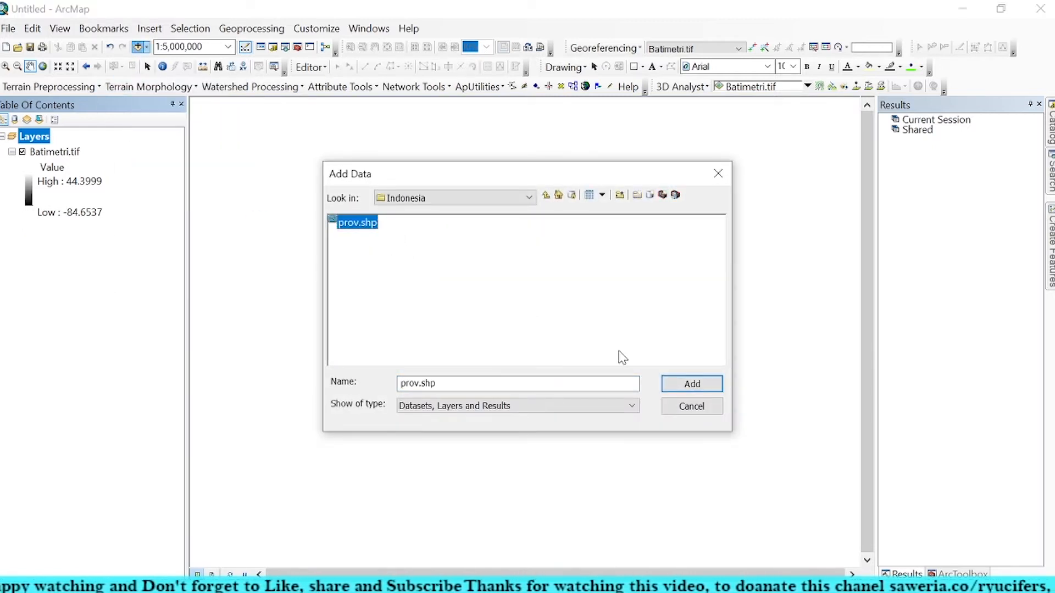
pyautogui.click(681, 384)
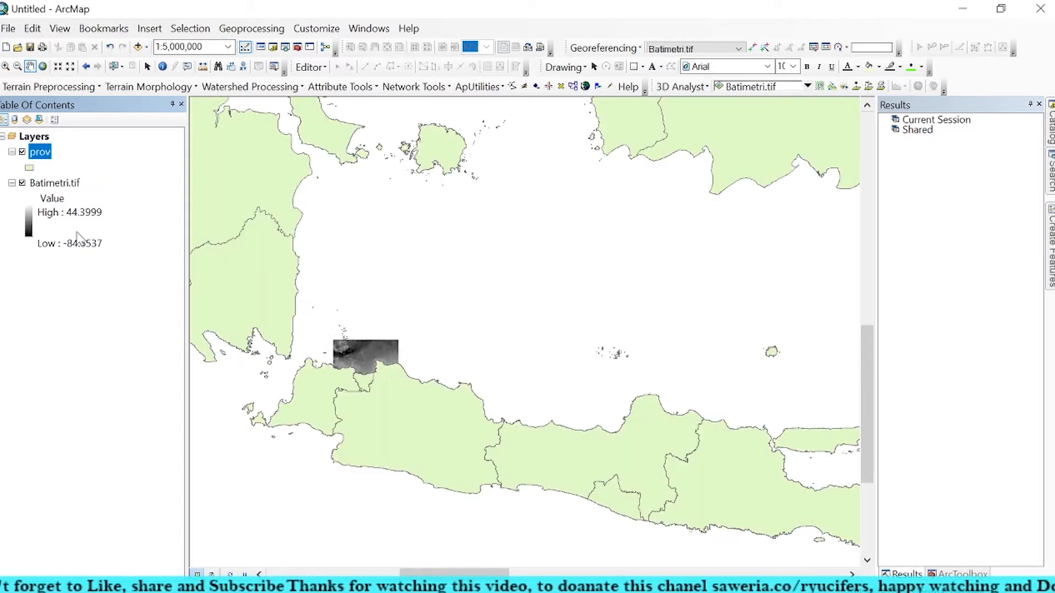
pyautogui.click(60, 185)
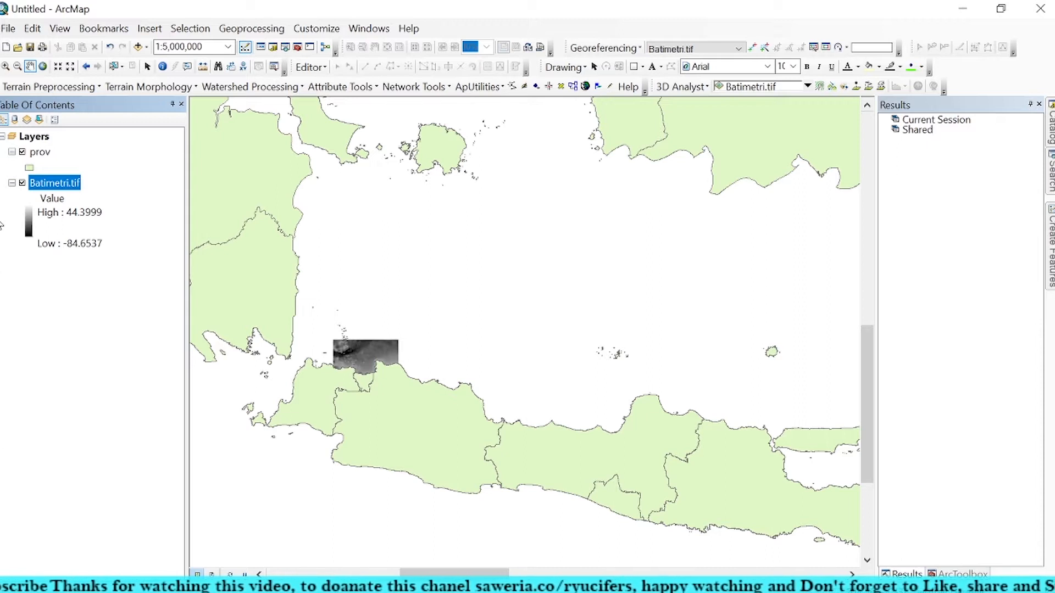
pyautogui.click(49, 168)
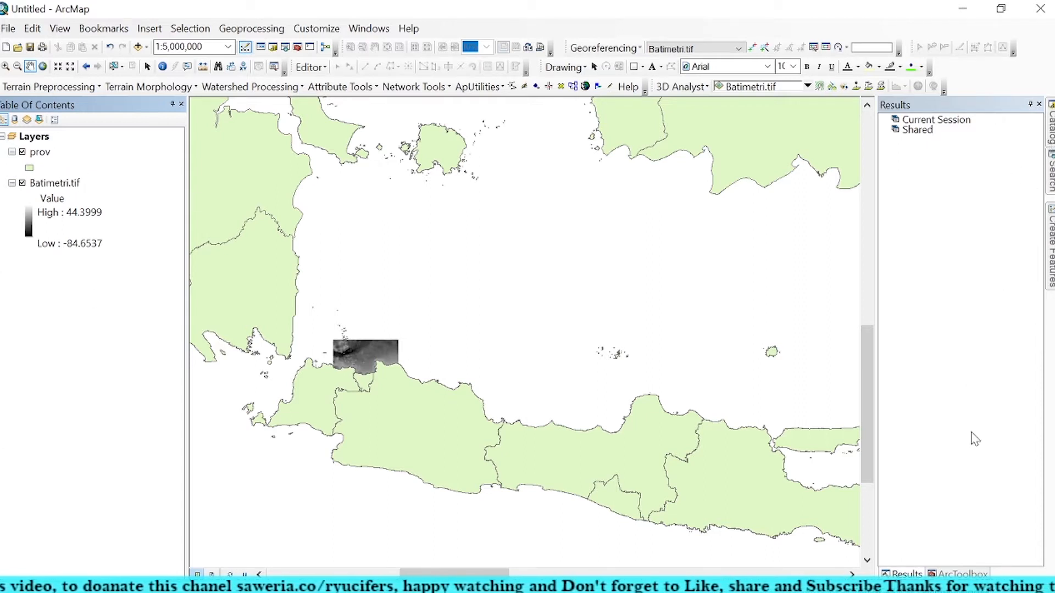
# Step: Look through the Data Management Tools in ArcToolbox, including the Generalization and Raster toolsets, for a suitable raster tool
pyautogui.click(962, 573)
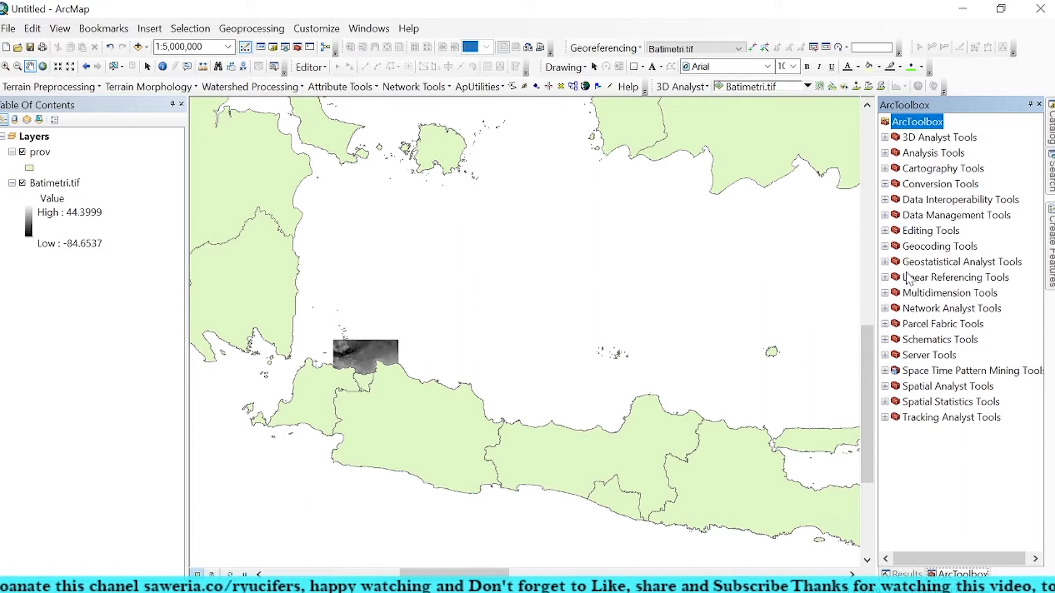
pyautogui.click(885, 215)
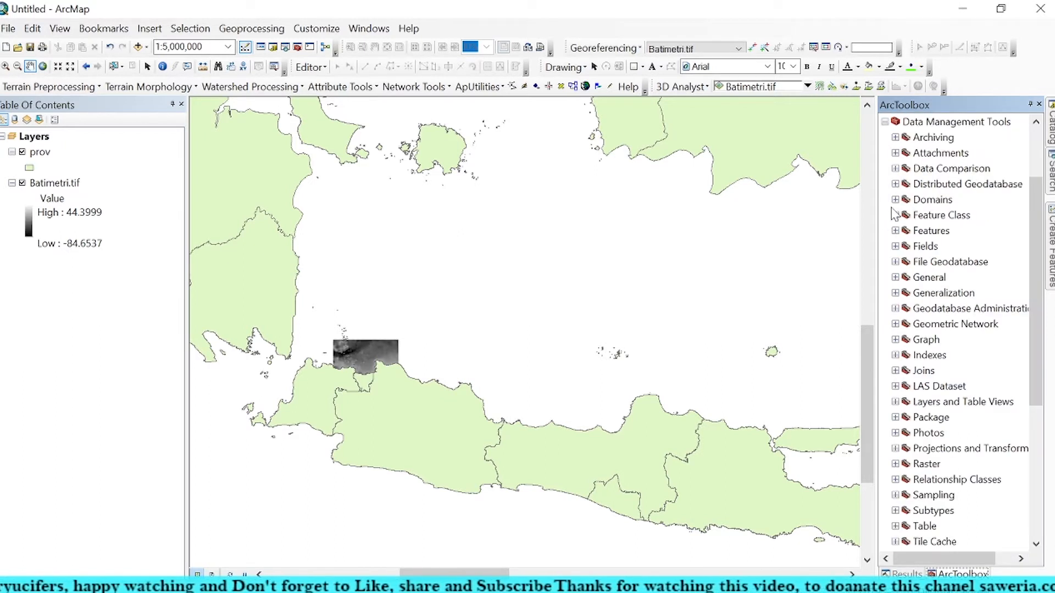
pyautogui.click(895, 293)
pyautogui.click(895, 293)
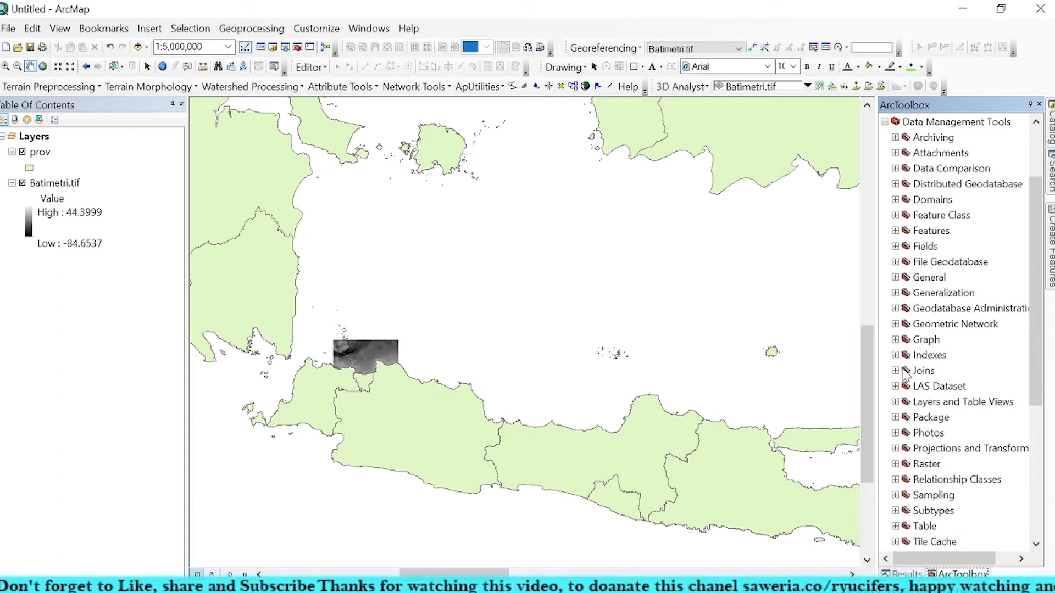
pyautogui.click(896, 465)
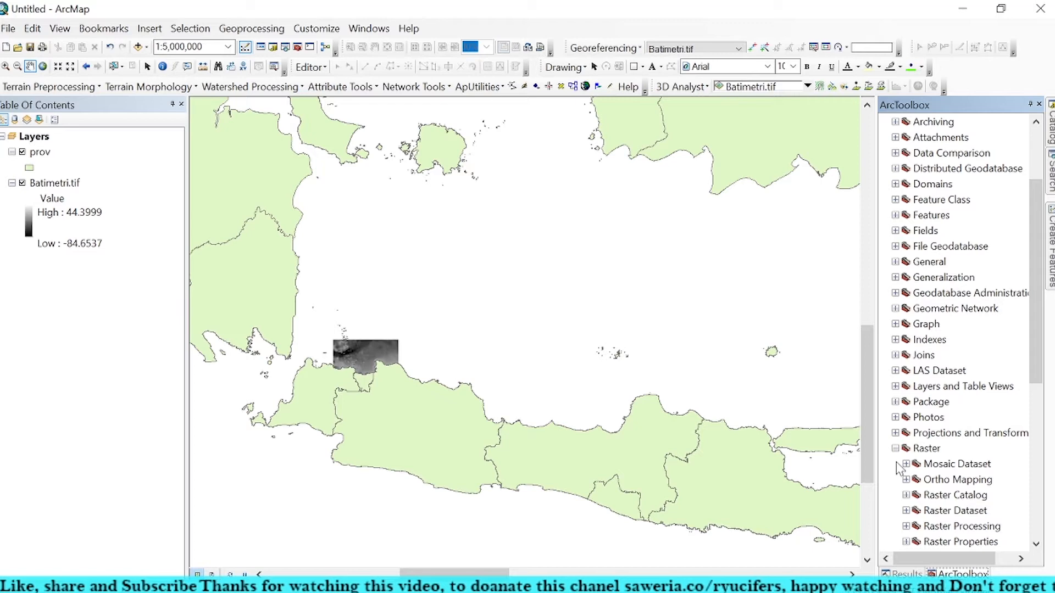
pyautogui.scroll(-2, 907, 439)
pyautogui.scroll(7, 908, 454)
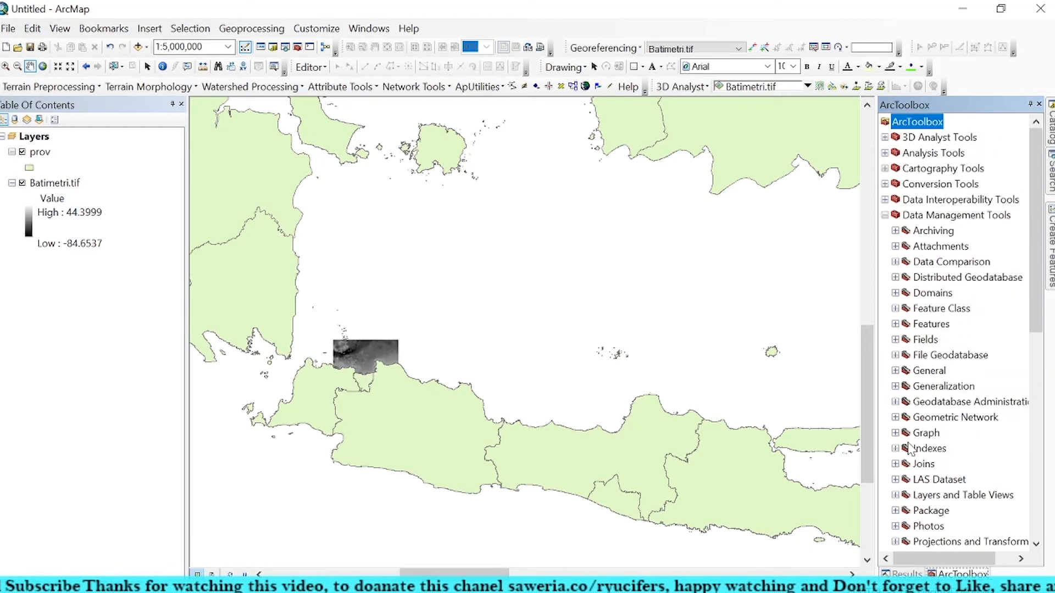
pyautogui.click(885, 215)
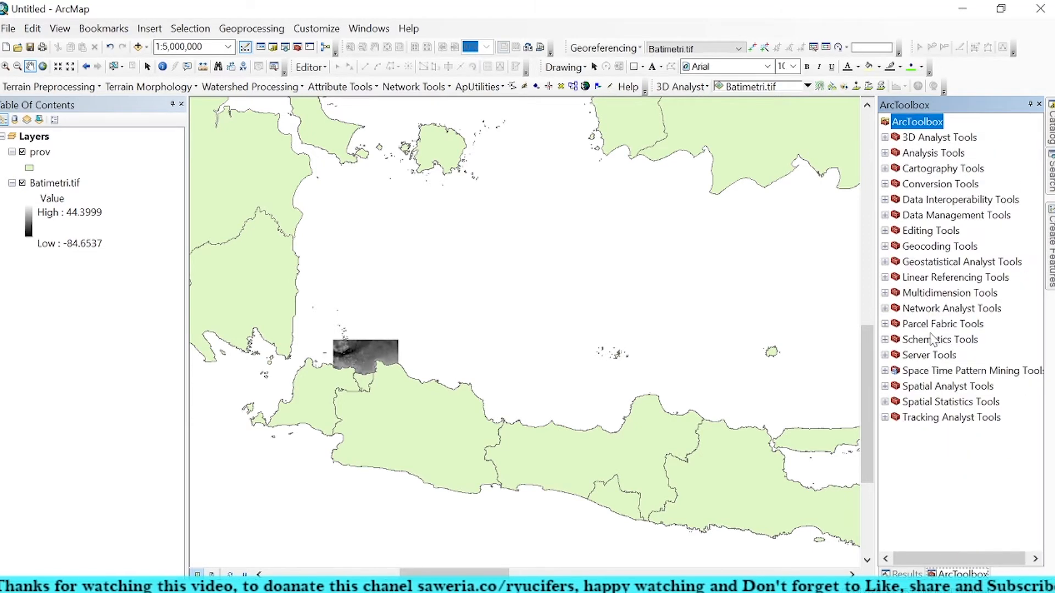
# Step: Locate and select the Extract by Mask tool in the Extraction toolset of Spatial Analyst Tools
pyautogui.click(884, 386)
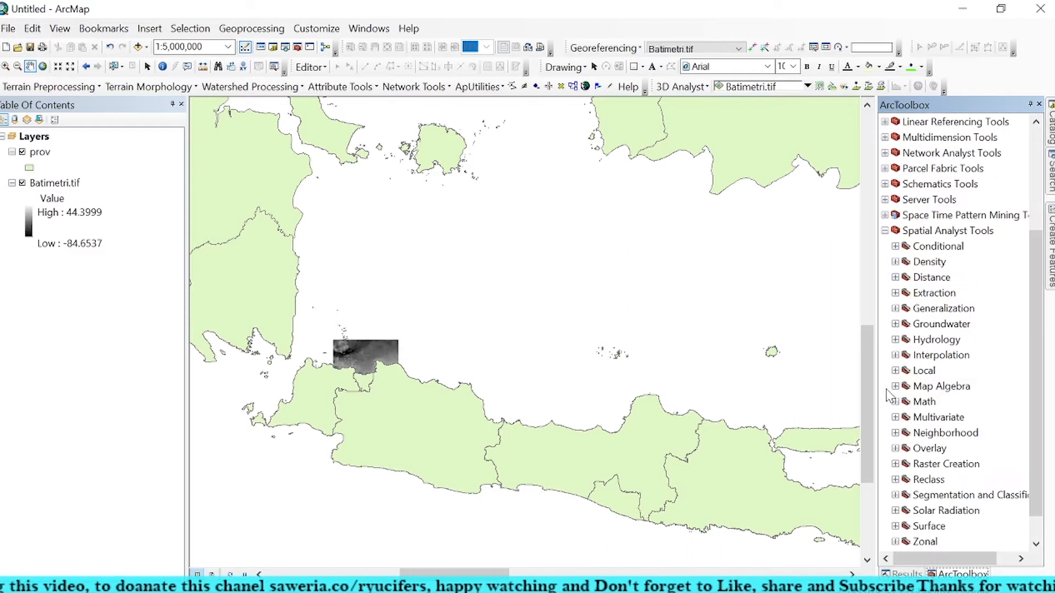
pyautogui.click(895, 293)
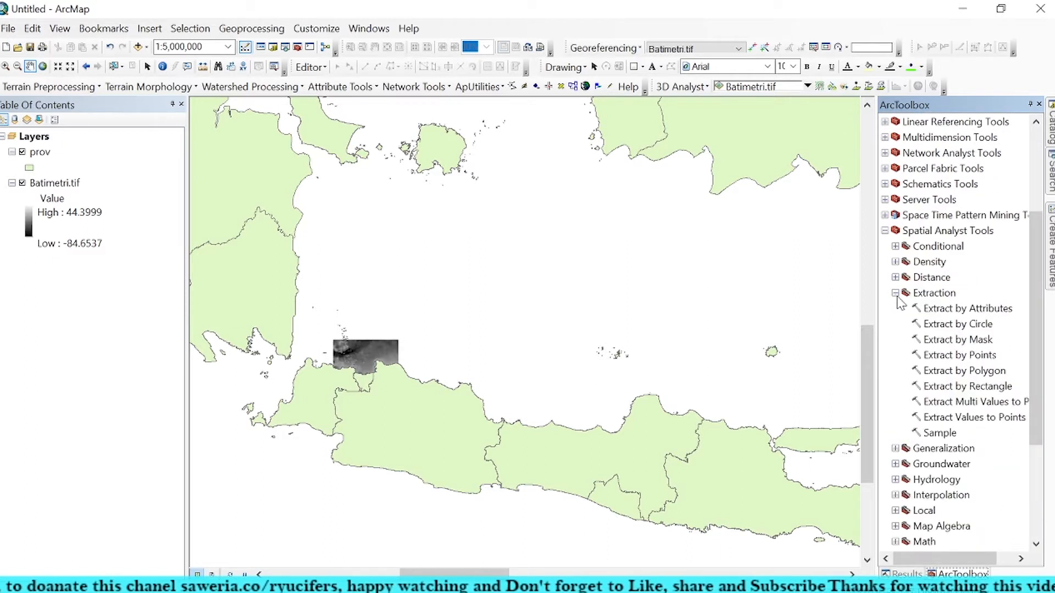
pyautogui.click(956, 341)
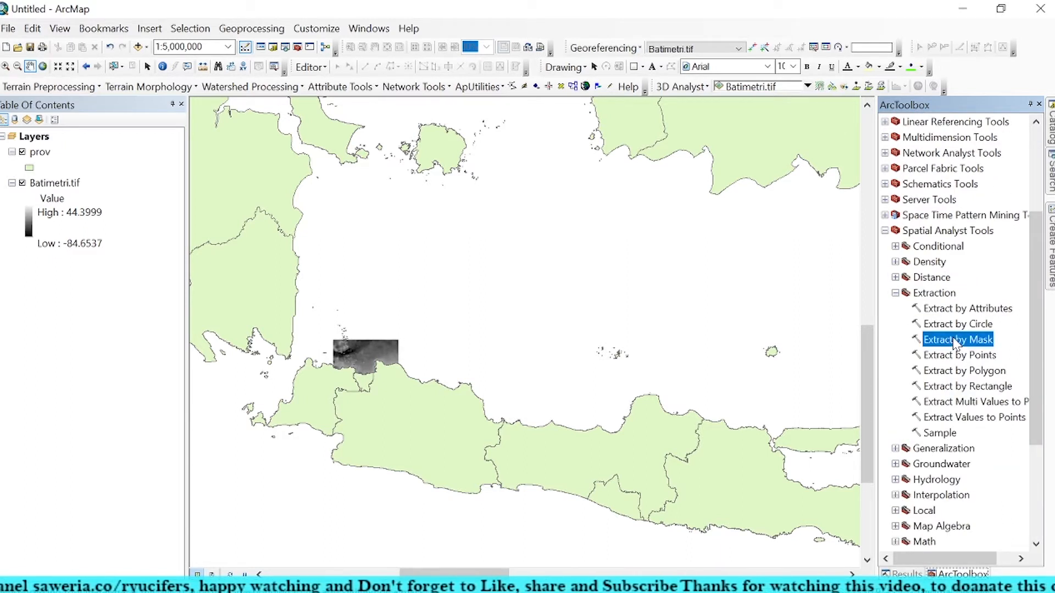
# Step: Add the Boundary.shp shapefile from the New folder inside Data to the map
pyautogui.click(137, 46)
pyautogui.click(546, 196)
pyautogui.click(547, 196)
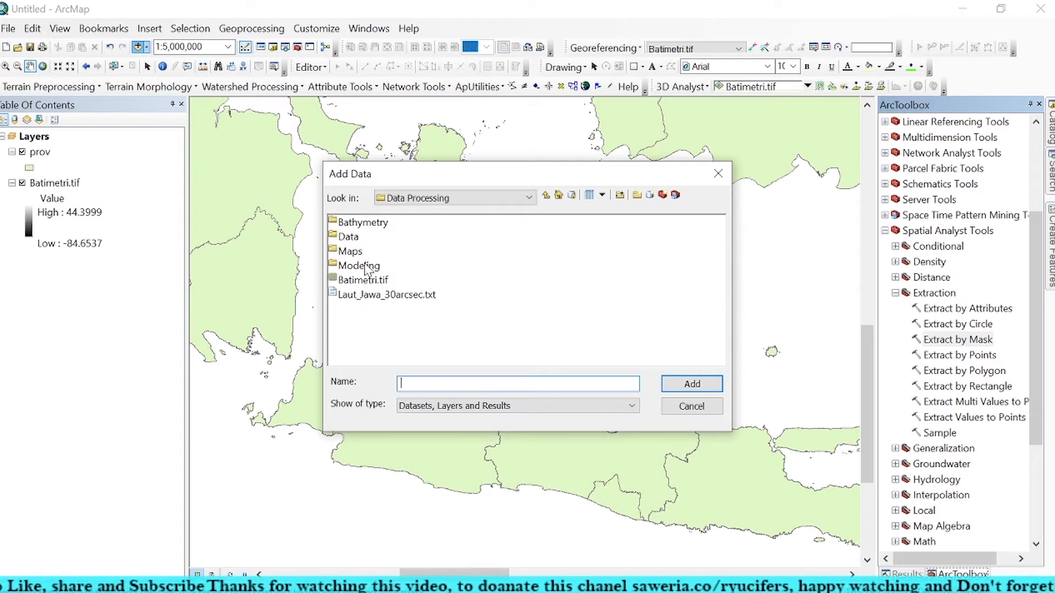
pyautogui.doubleClick(357, 239)
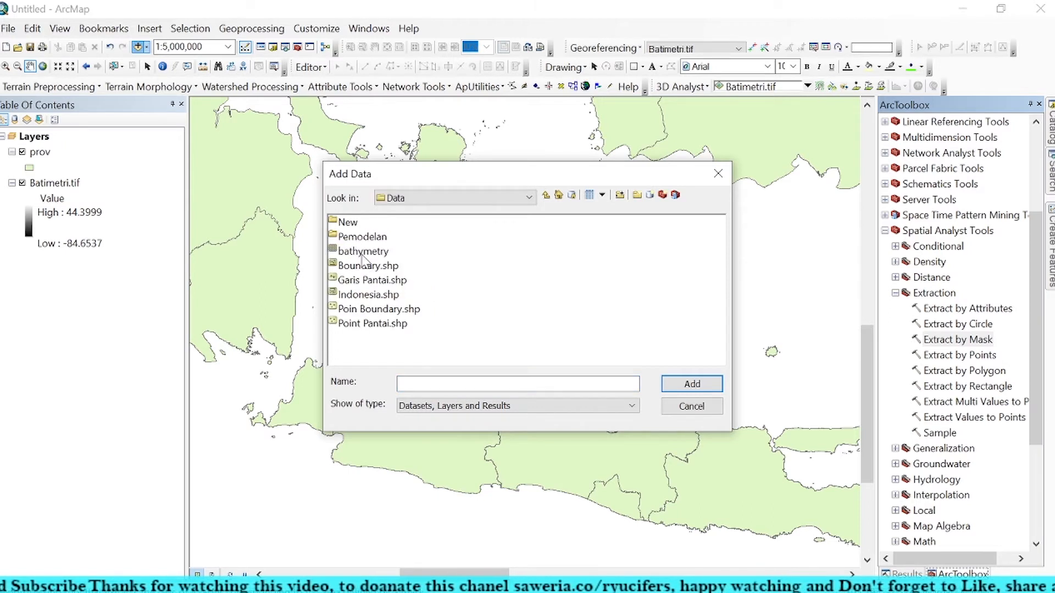
pyautogui.doubleClick(357, 224)
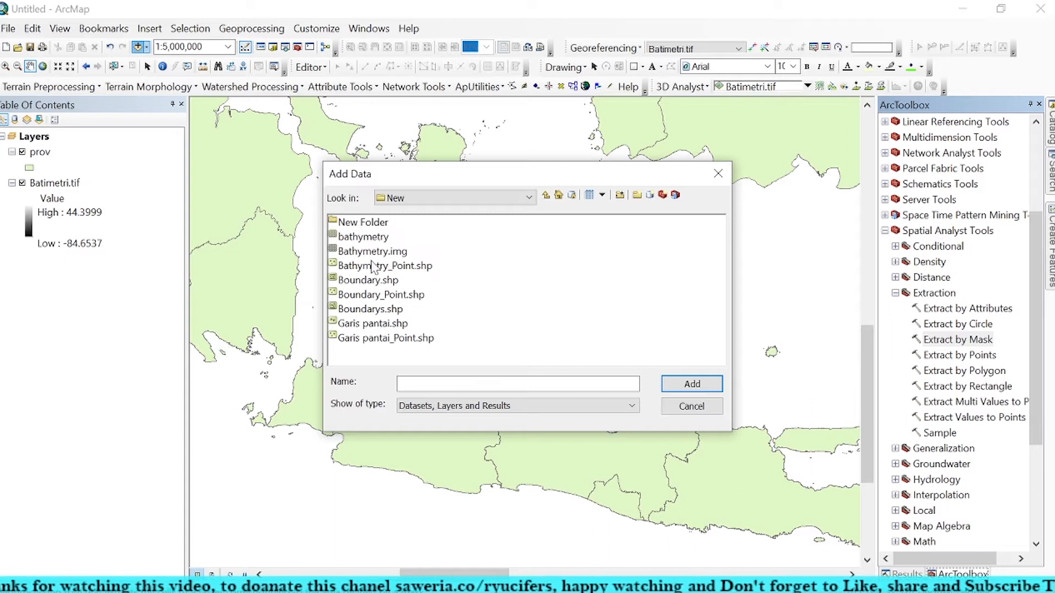
pyautogui.click(383, 281)
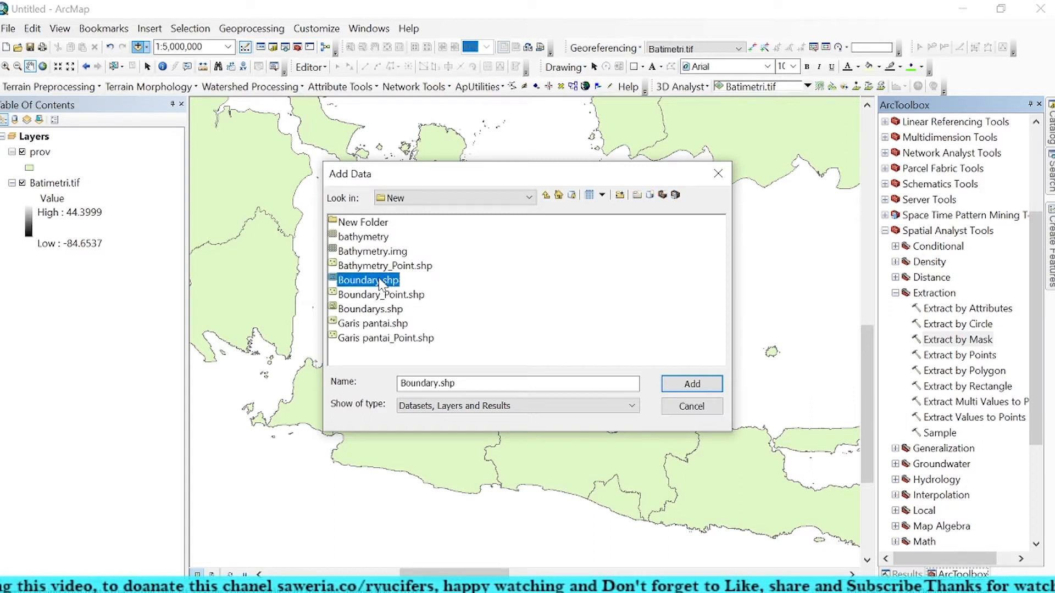
pyautogui.click(684, 384)
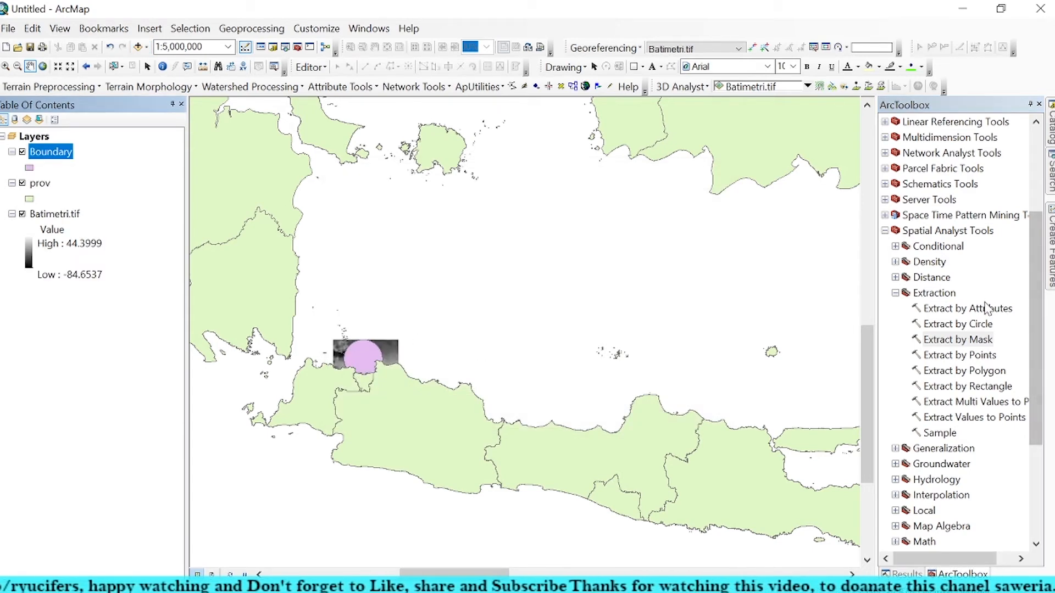
# Step: Set up Extract by Mask with Batimetri.tif as the input raster and the Boundary layer as the mask
pyautogui.click(980, 341)
pyautogui.doubleClick(981, 341)
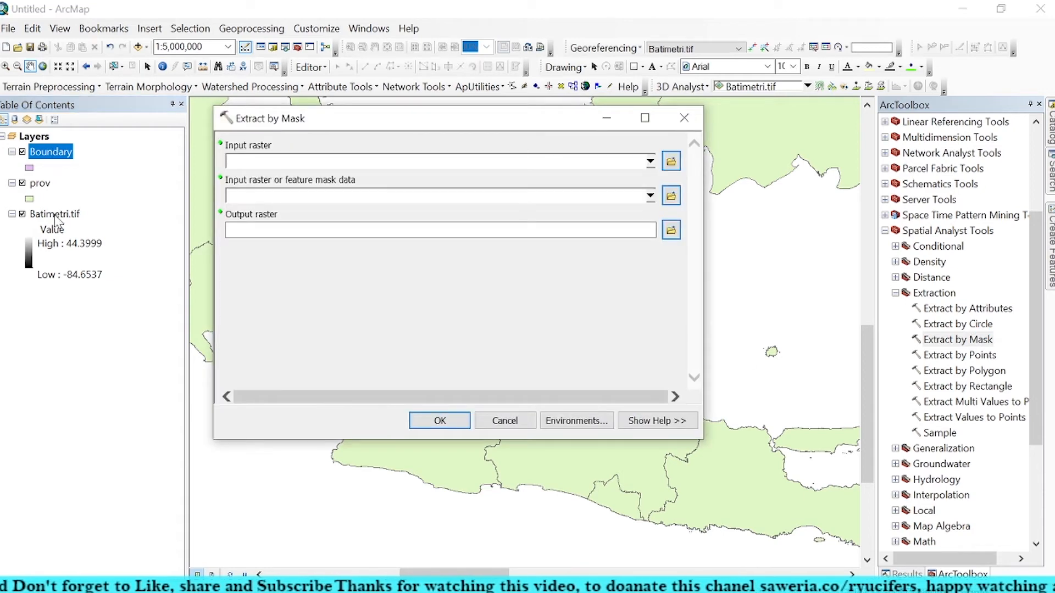
pyautogui.moveTo(55, 215); pyautogui.dragTo(251, 162)
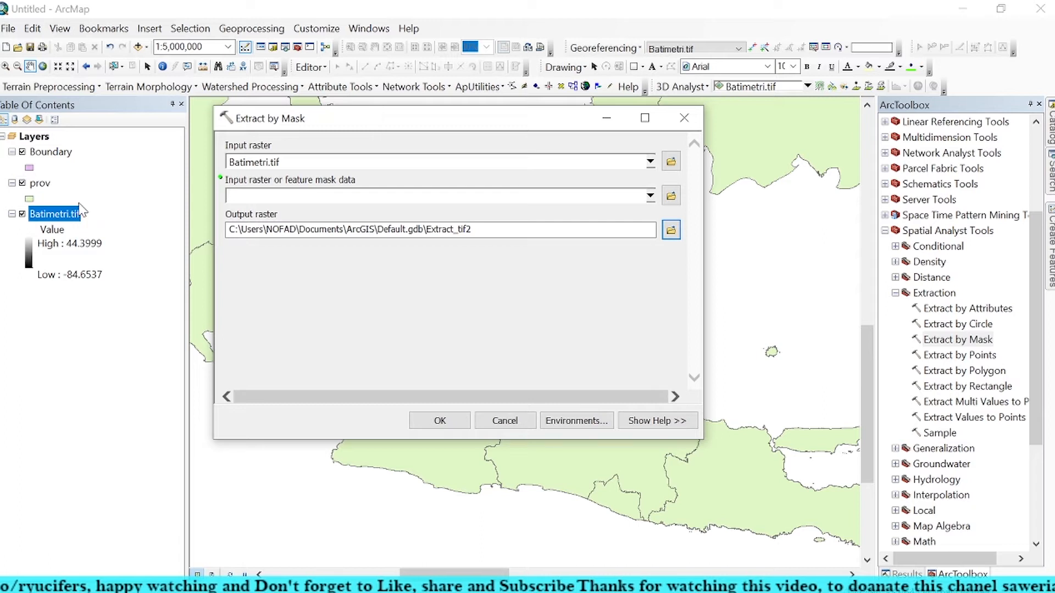
pyautogui.moveTo(55, 154); pyautogui.dragTo(259, 196)
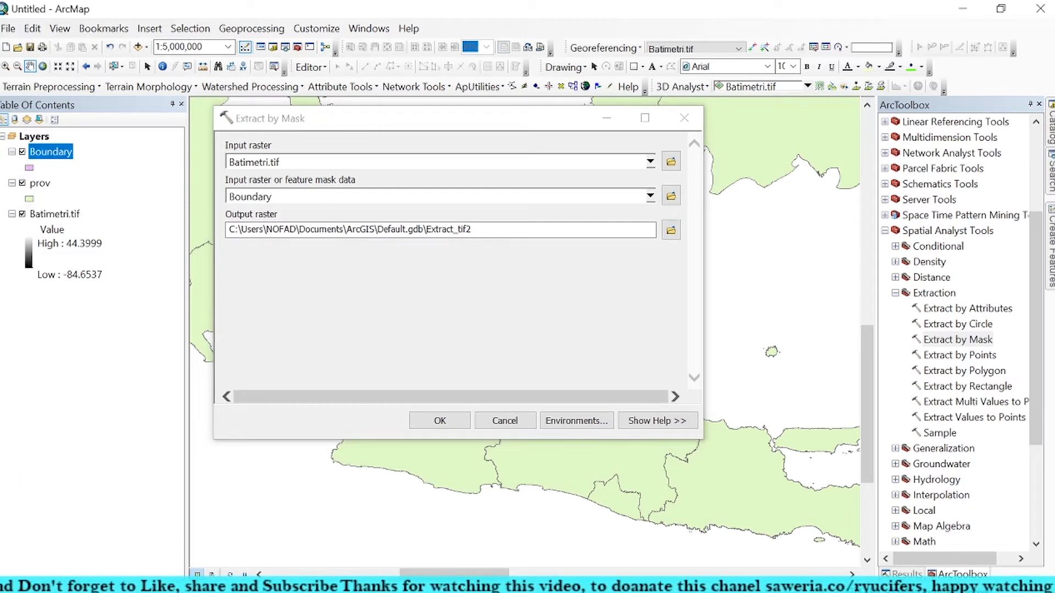
# Step: Set the extraction's output raster to Batimetri2 in the Data Processing folder and run the tool
pyautogui.click(670, 230)
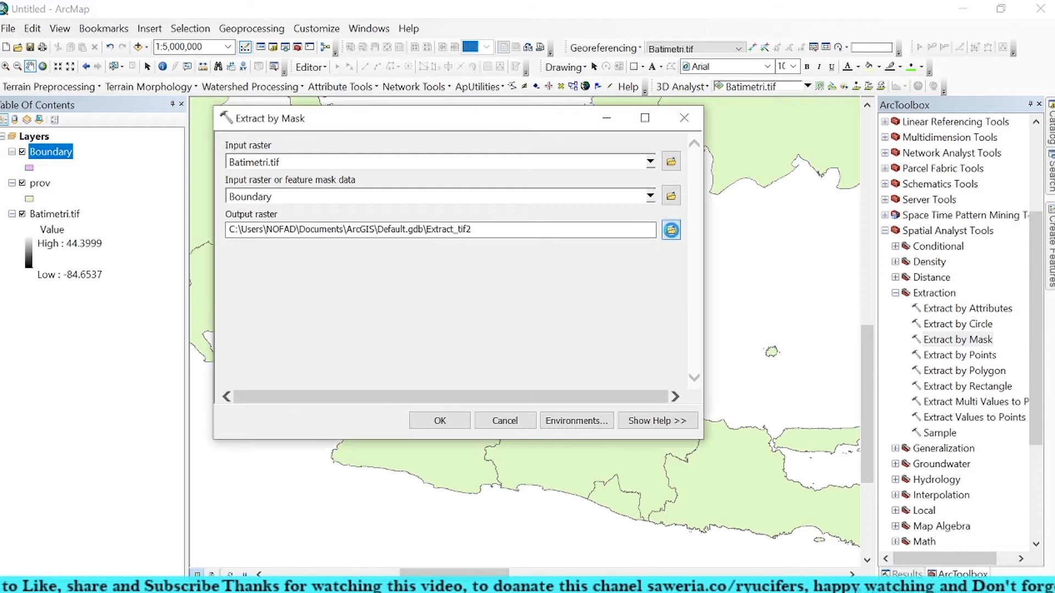
pyautogui.doubleClick(303, 299)
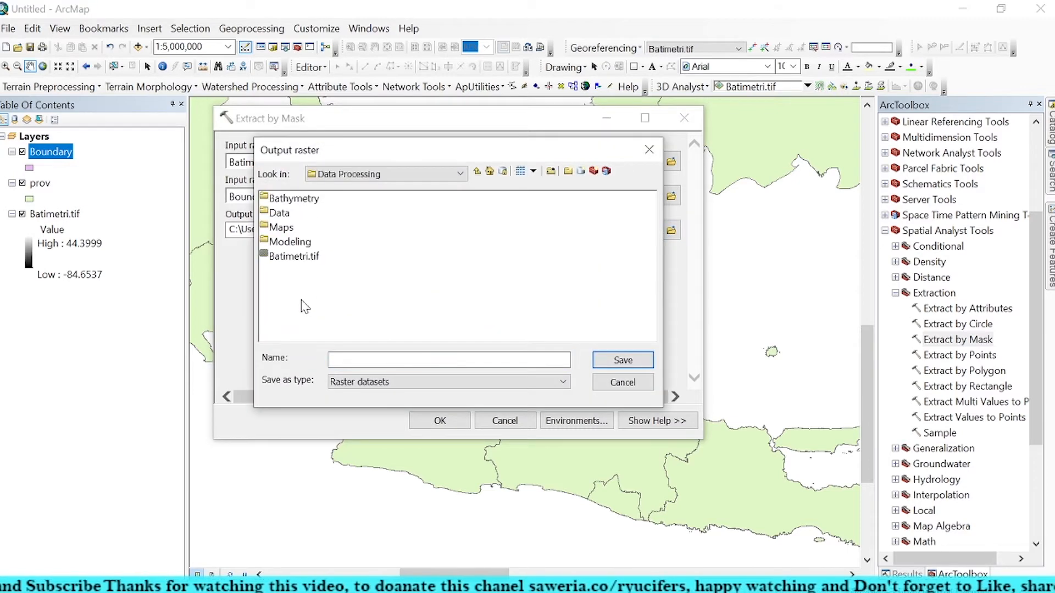
pyautogui.click(338, 358)
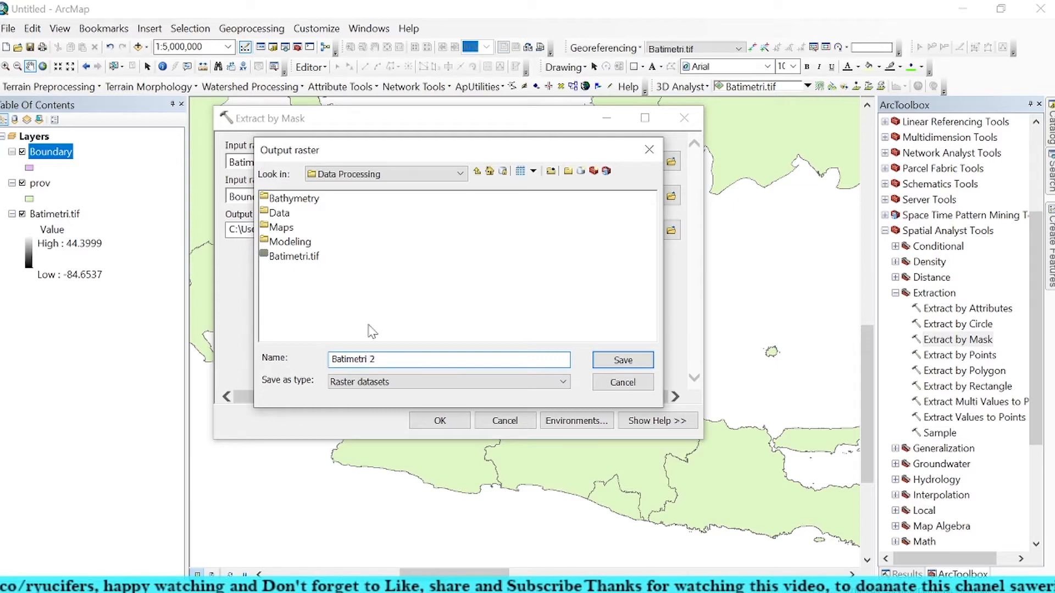
pyautogui.click(615, 359)
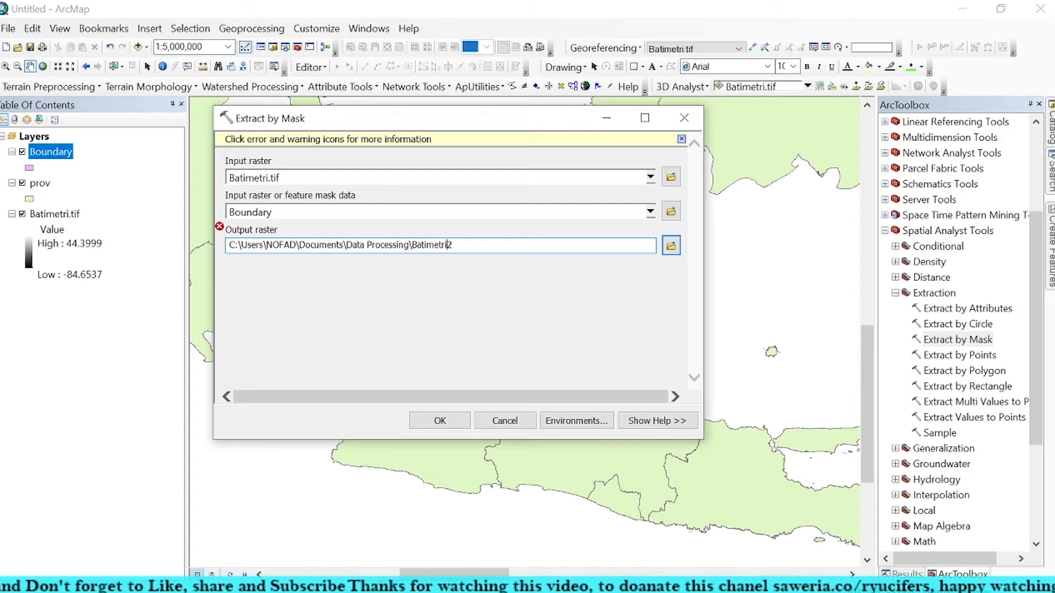
pyautogui.click(430, 296)
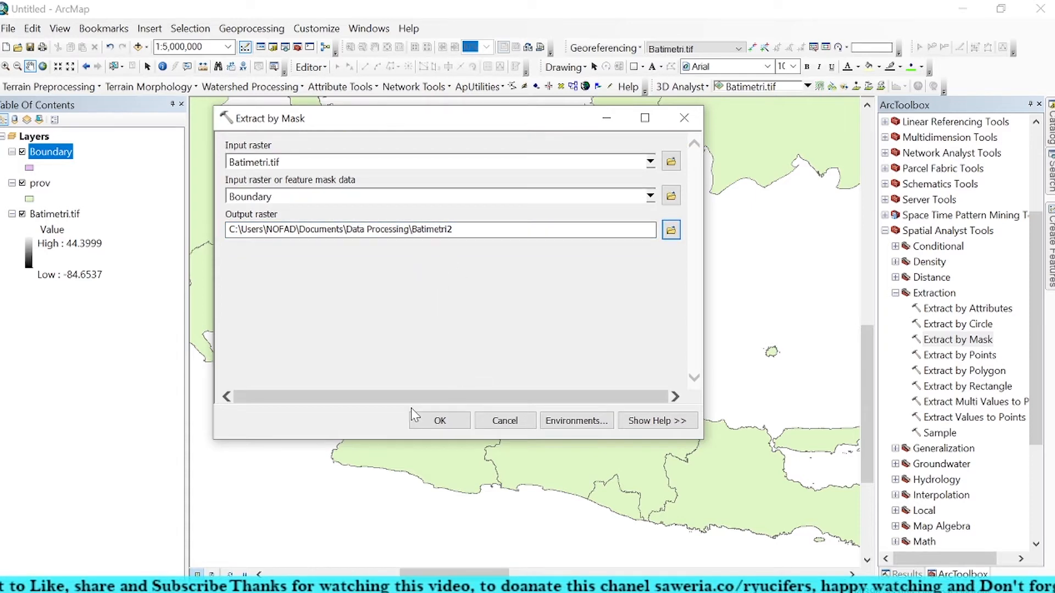
pyautogui.click(440, 421)
# Step: Hide the Batimetri.tif and Boundary layers to expose the extracted raster
pyautogui.scroll(5, 447, 345)
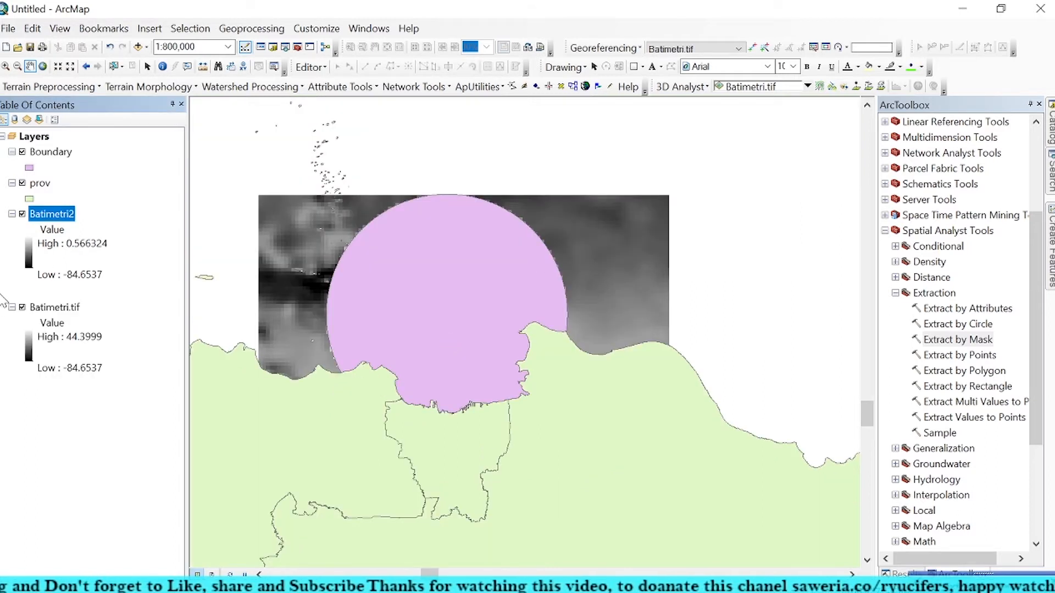
pyautogui.click(22, 307)
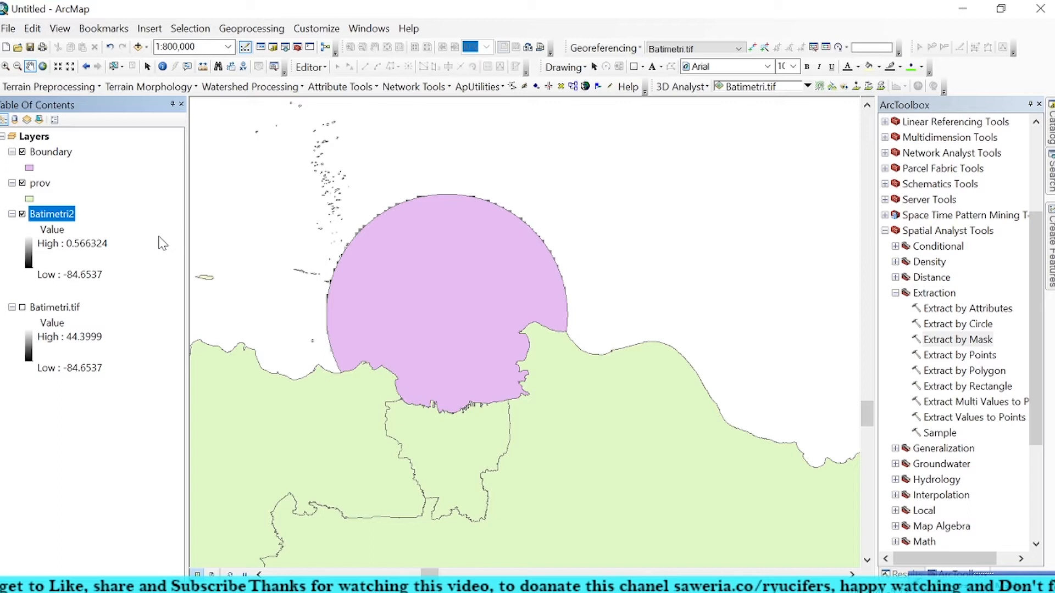
pyautogui.click(22, 152)
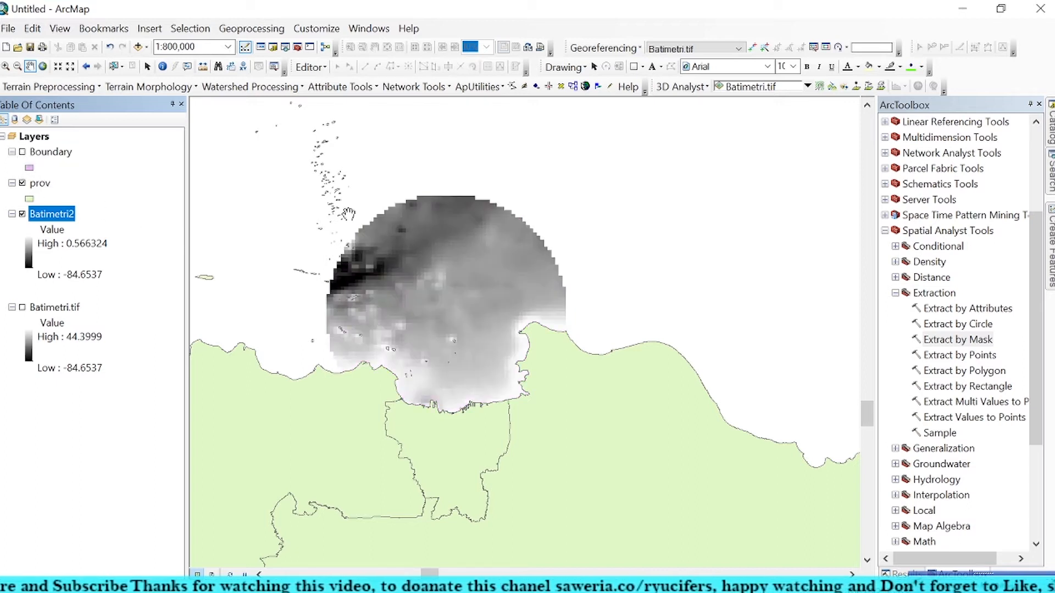
# Step: Apply the red-yellow-green color ramp to the stretched symbology of the Batimetri2 layer
pyautogui.rightClick(57, 220)
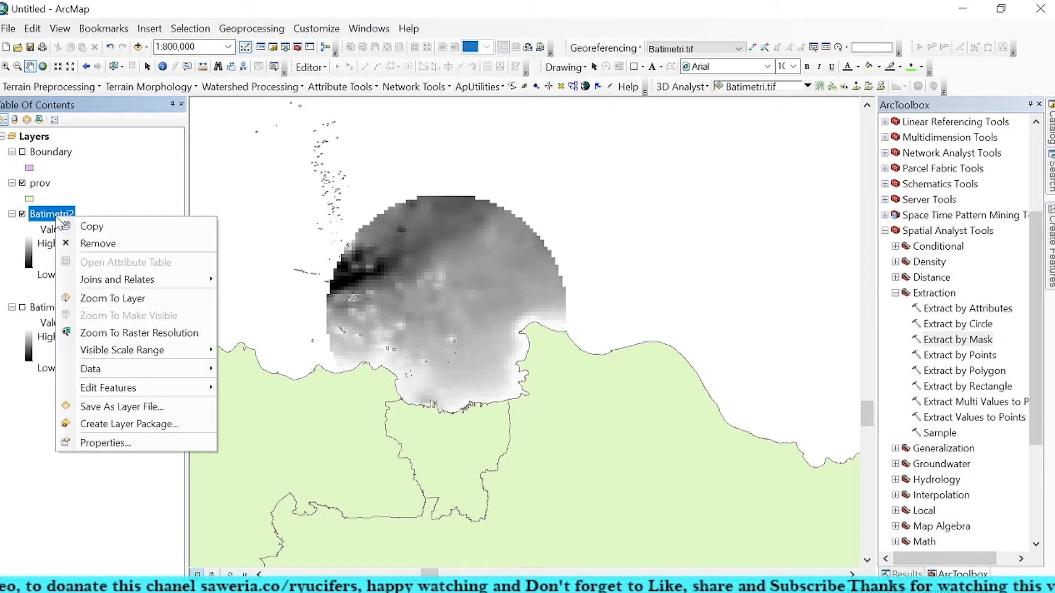
pyautogui.click(138, 443)
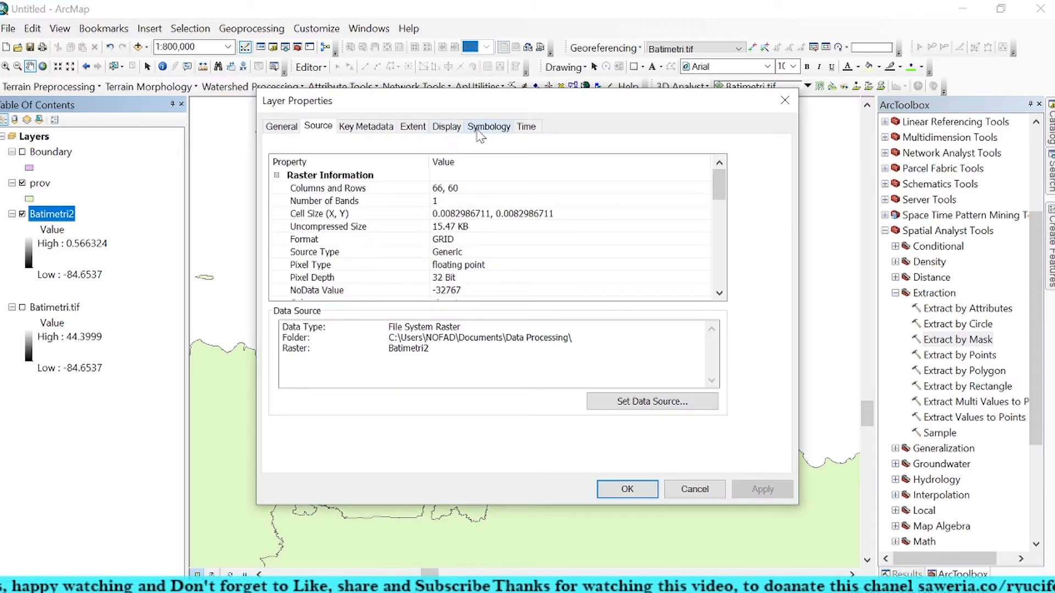
pyautogui.click(447, 126)
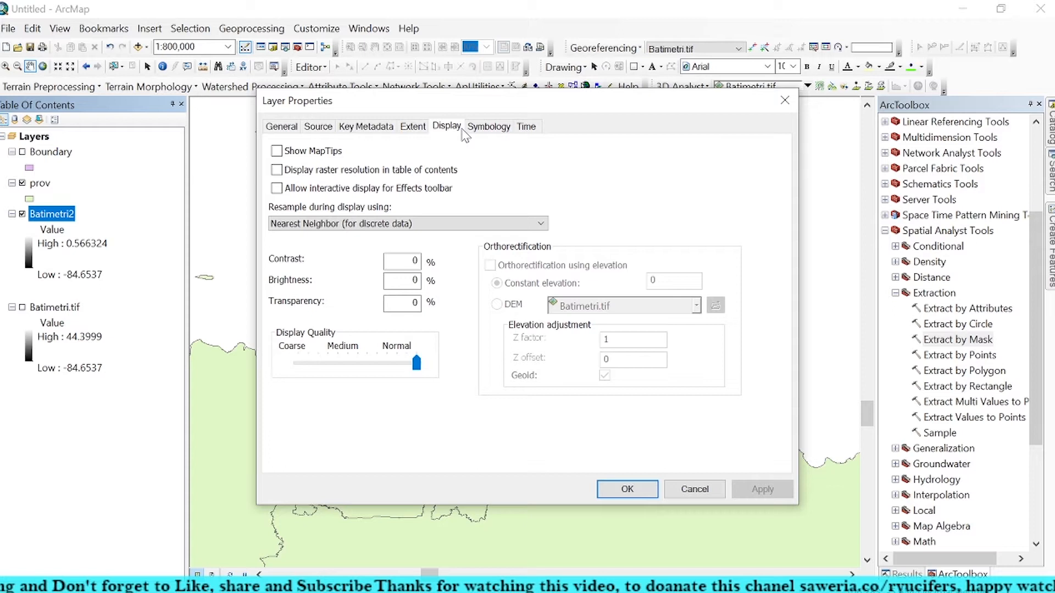
pyautogui.click(476, 127)
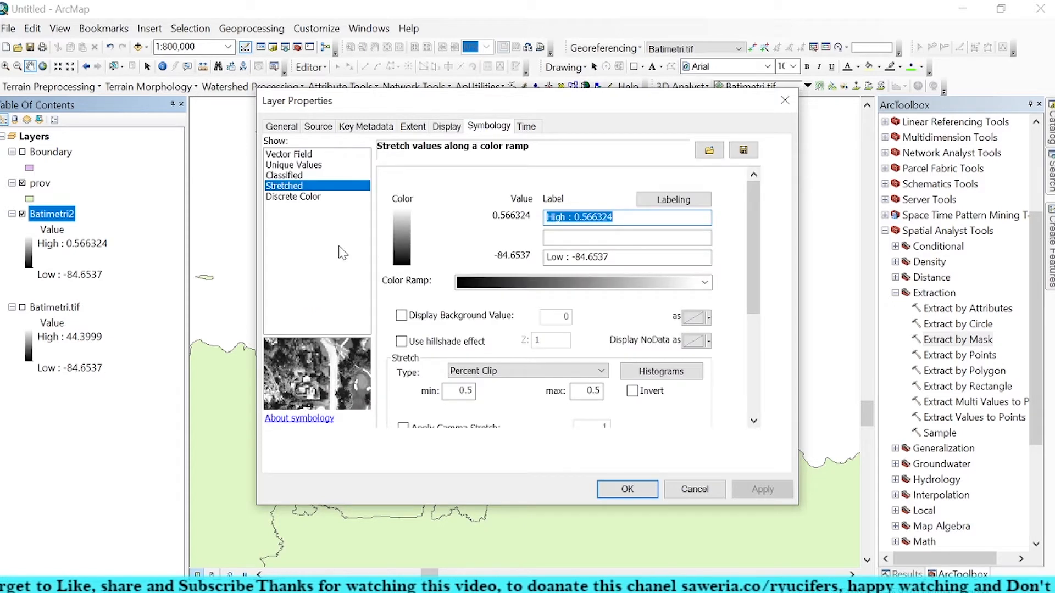
pyautogui.click(591, 284)
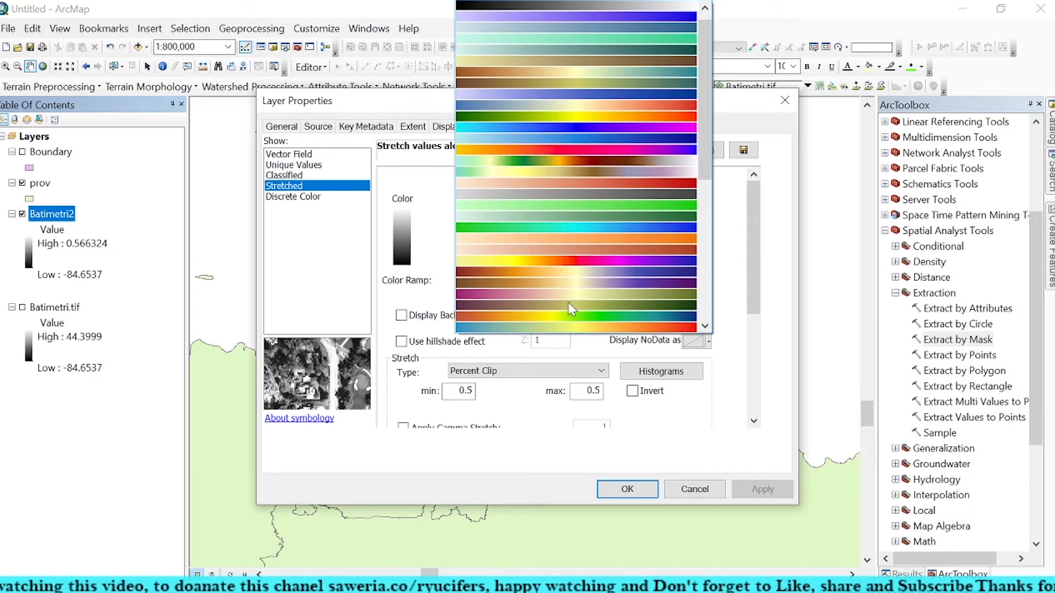
pyautogui.scroll(-2, 570, 312)
pyautogui.scroll(-5, 571, 272)
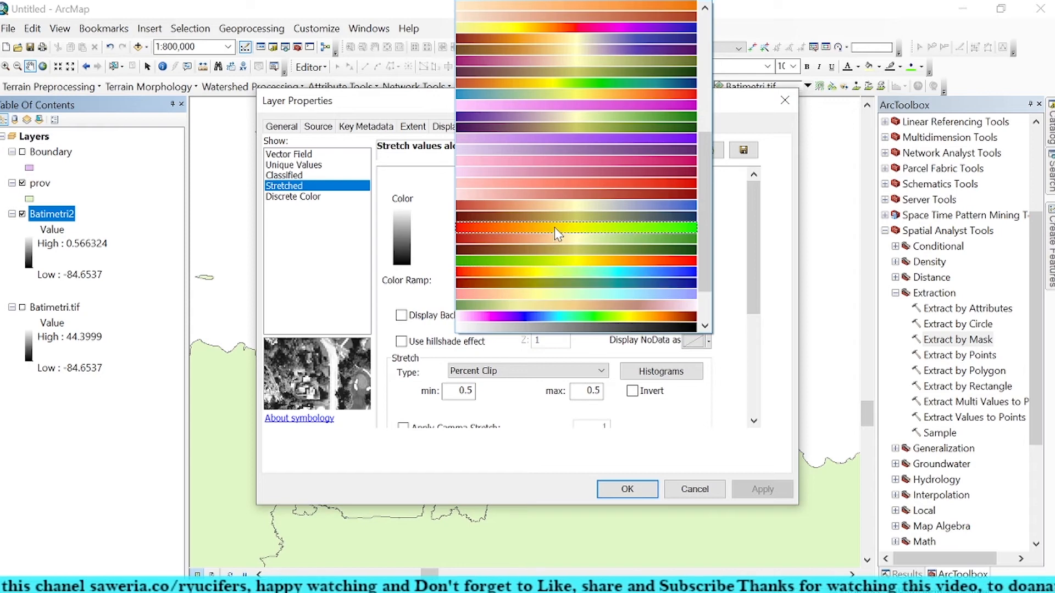
pyautogui.click(555, 227)
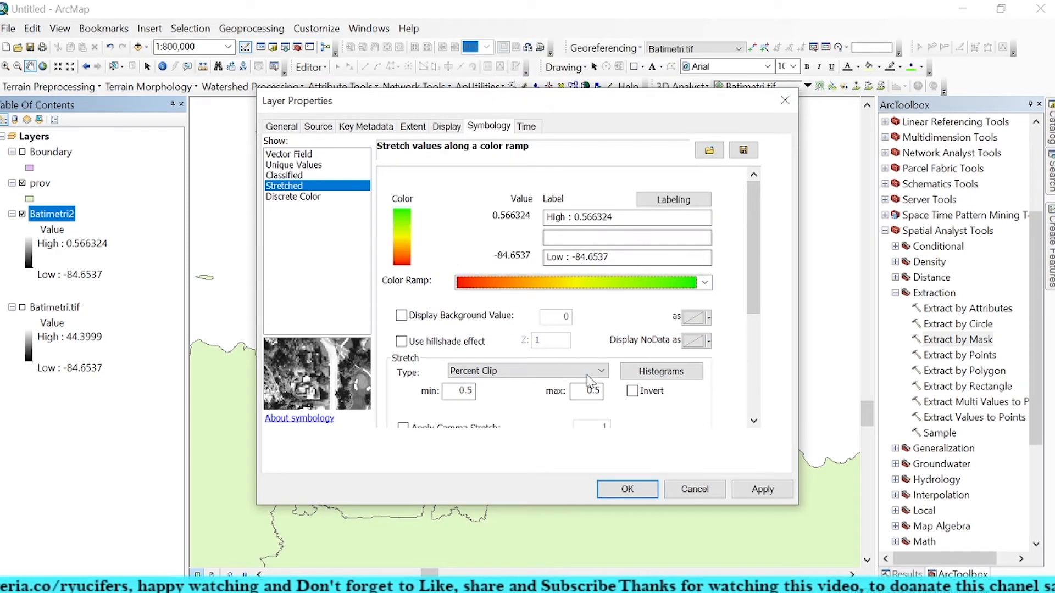
pyautogui.click(761, 490)
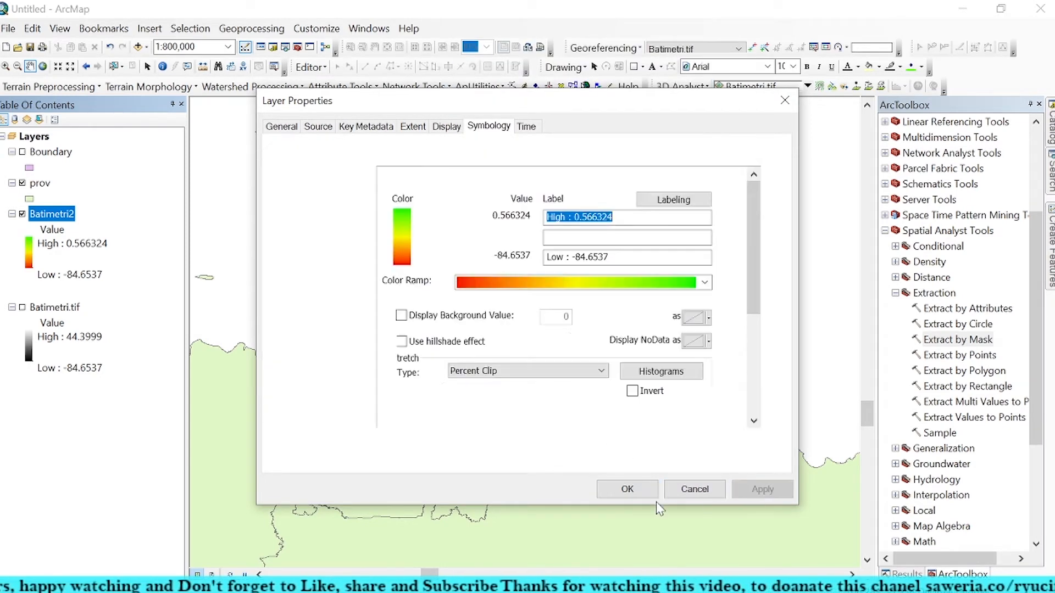
pyautogui.click(615, 489)
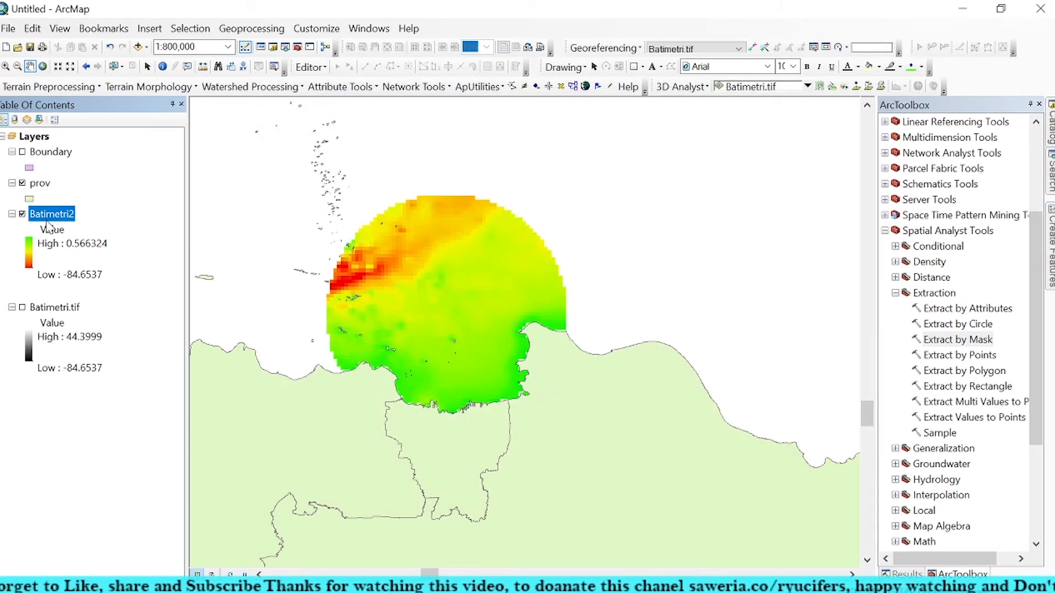
# Step: Collapse the Spatial Analyst Tools and open the Contour tool from the Raster Surface toolset of 3D Analyst Tools
pyautogui.click(895, 293)
pyautogui.click(892, 230)
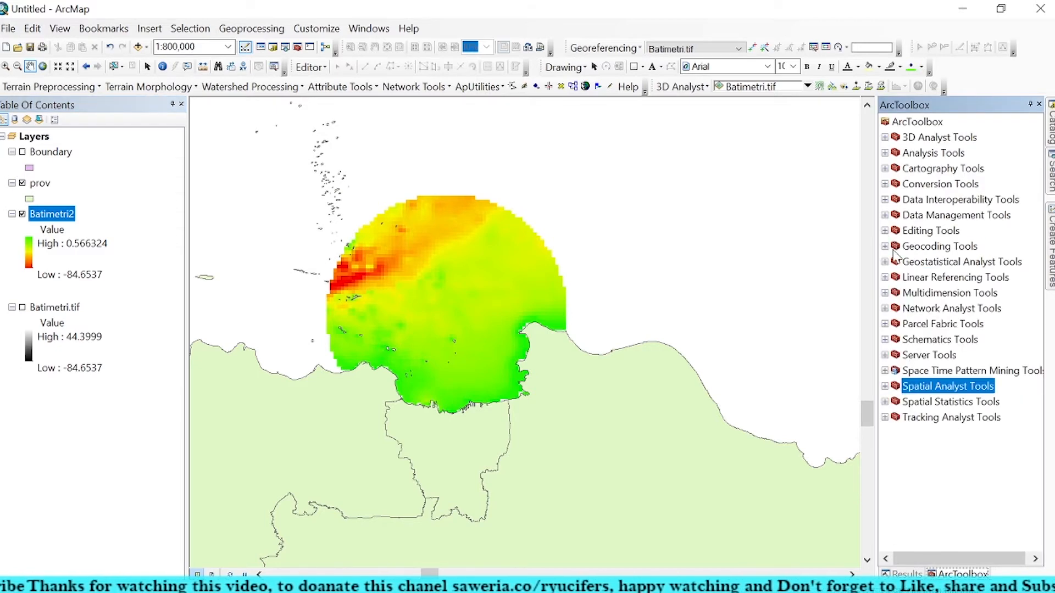
pyautogui.click(885, 137)
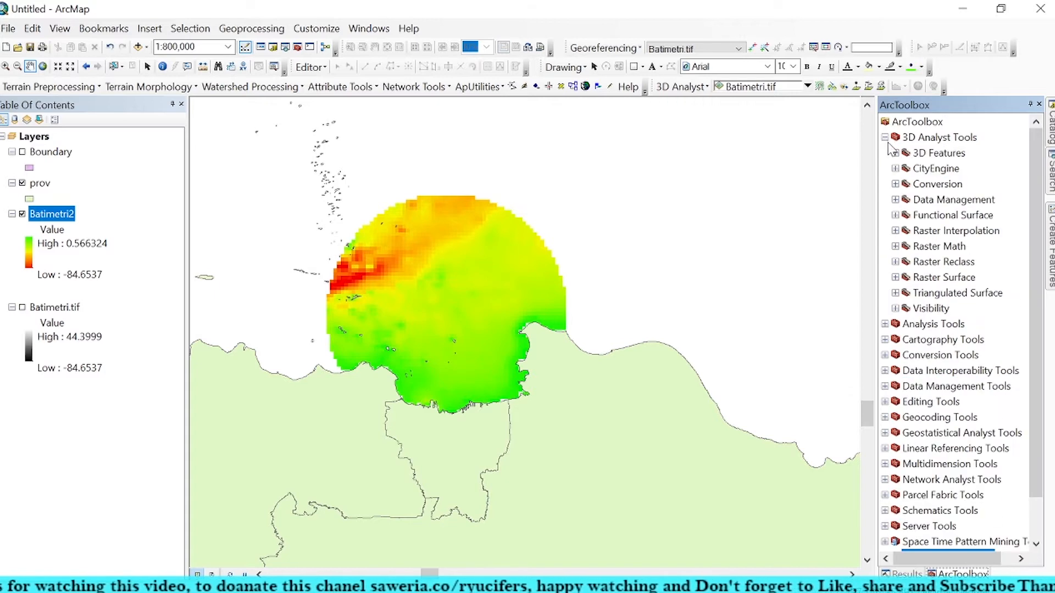
pyautogui.click(896, 200)
pyautogui.click(895, 200)
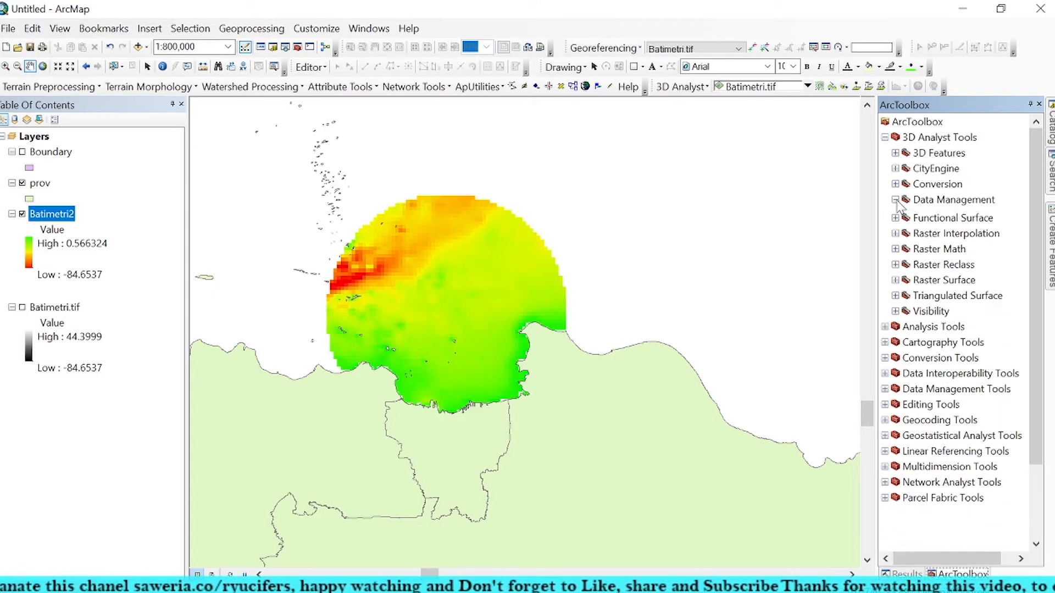
pyautogui.click(895, 278)
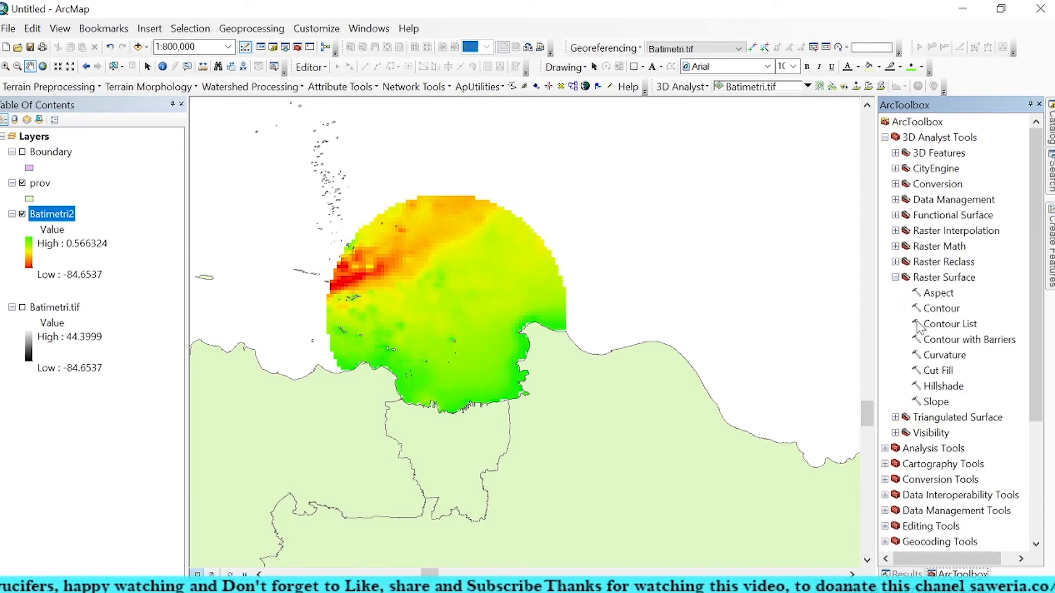
pyautogui.click(942, 309)
pyautogui.doubleClick(942, 309)
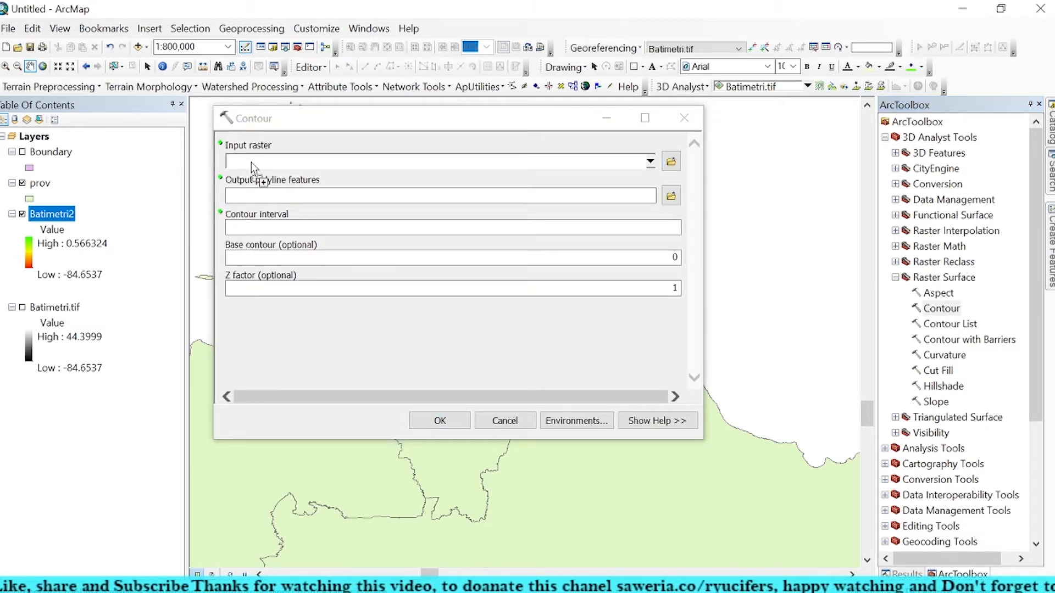
# Step: Generate contours from Batimetri2 at an interval of 10, saving the output as Contour in the Data Processing folder
pyautogui.moveTo(252, 163); pyautogui.dragTo(251, 163)
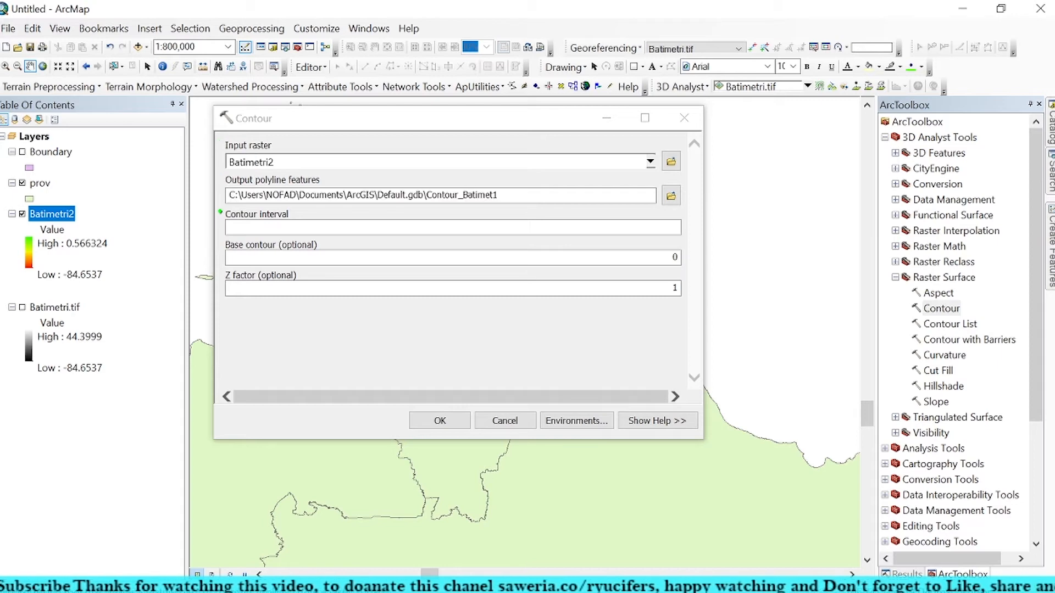
pyautogui.click(453, 227)
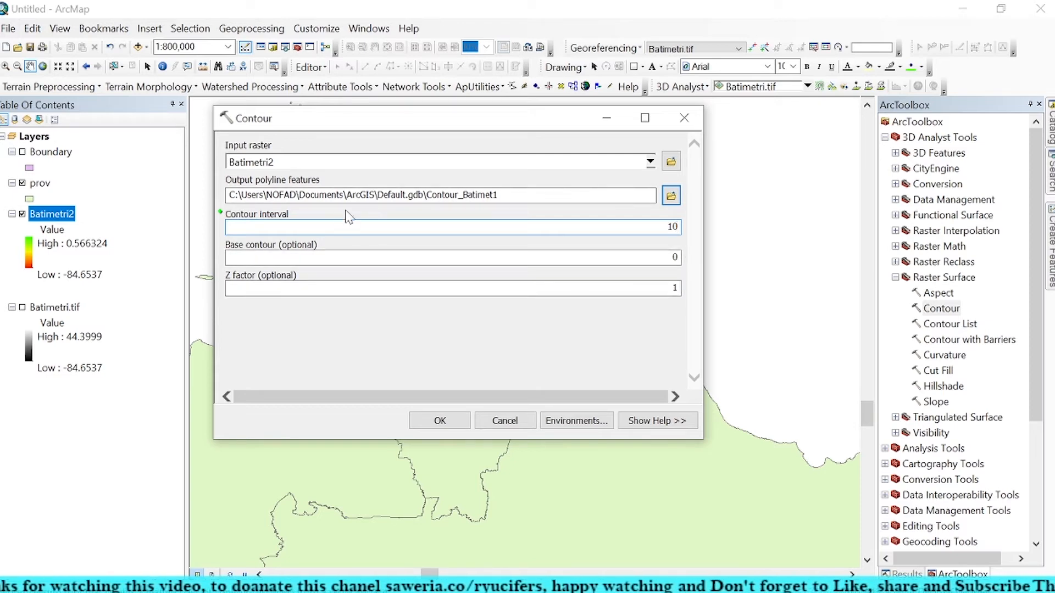
pyautogui.click(671, 196)
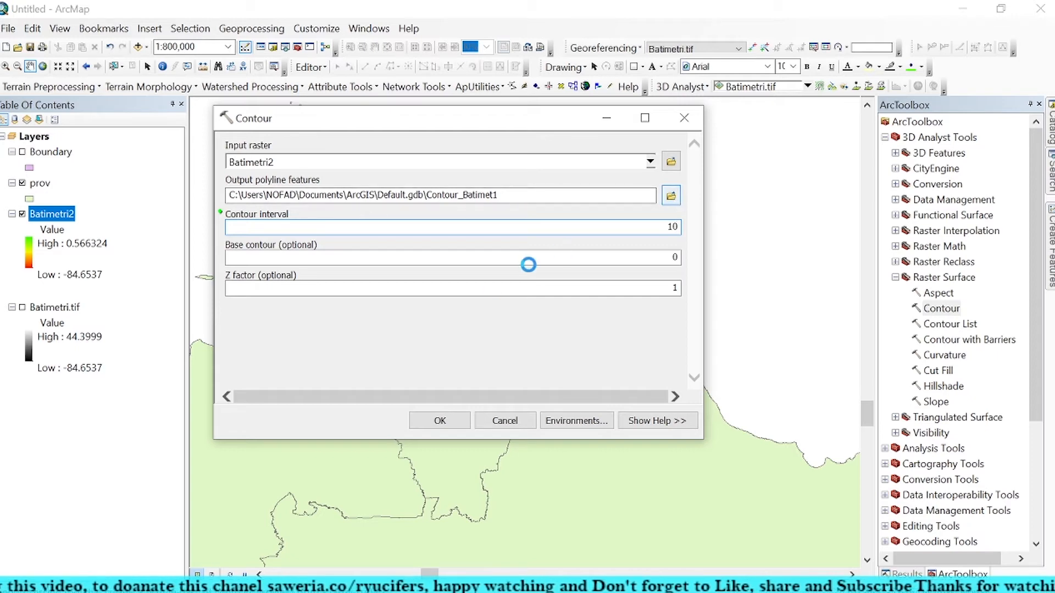
pyautogui.write('Contour')
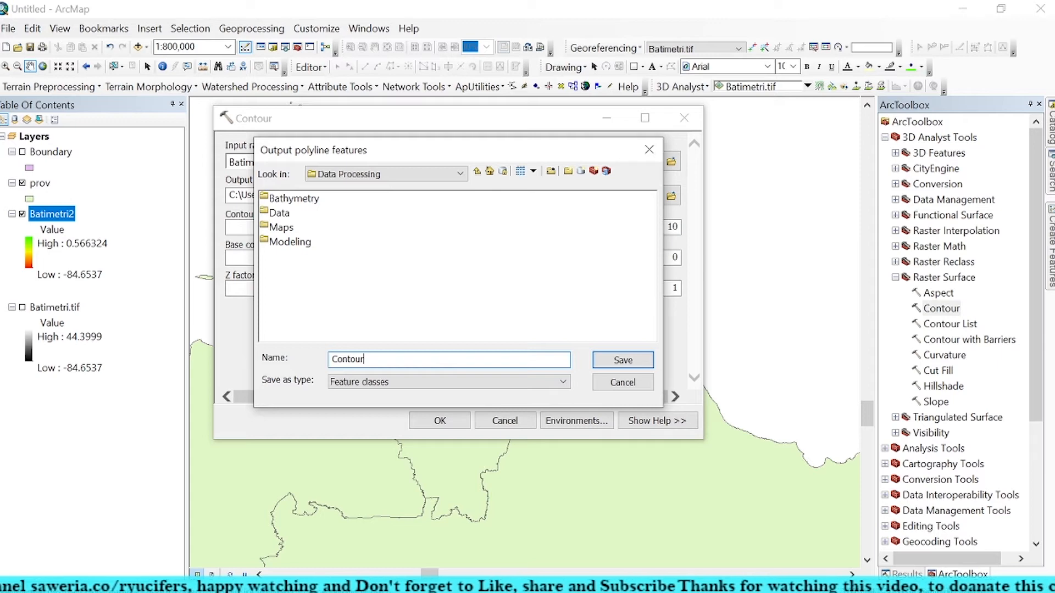
pyautogui.click(619, 362)
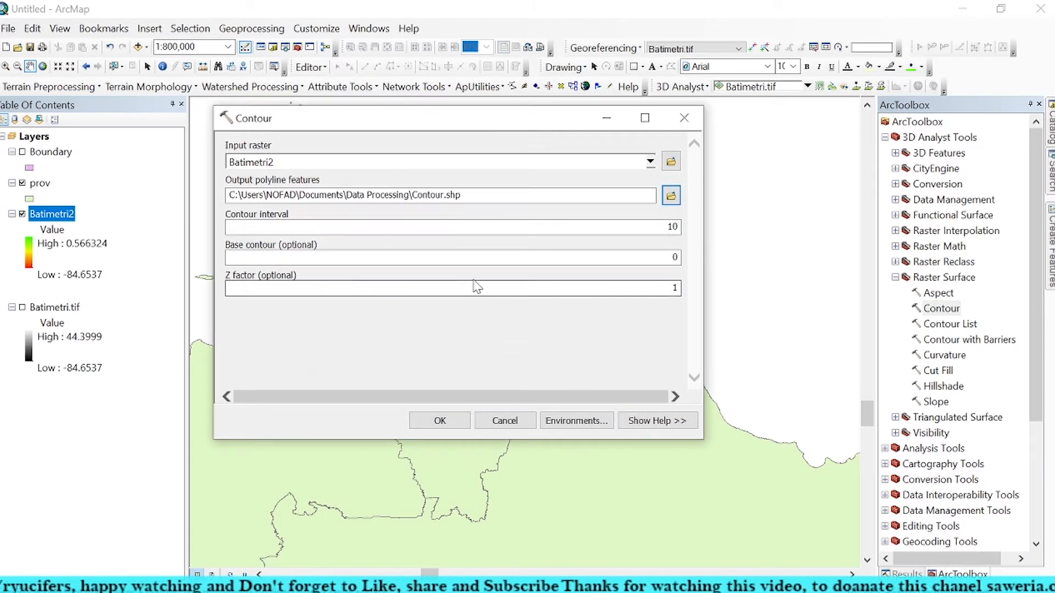
pyautogui.click(440, 420)
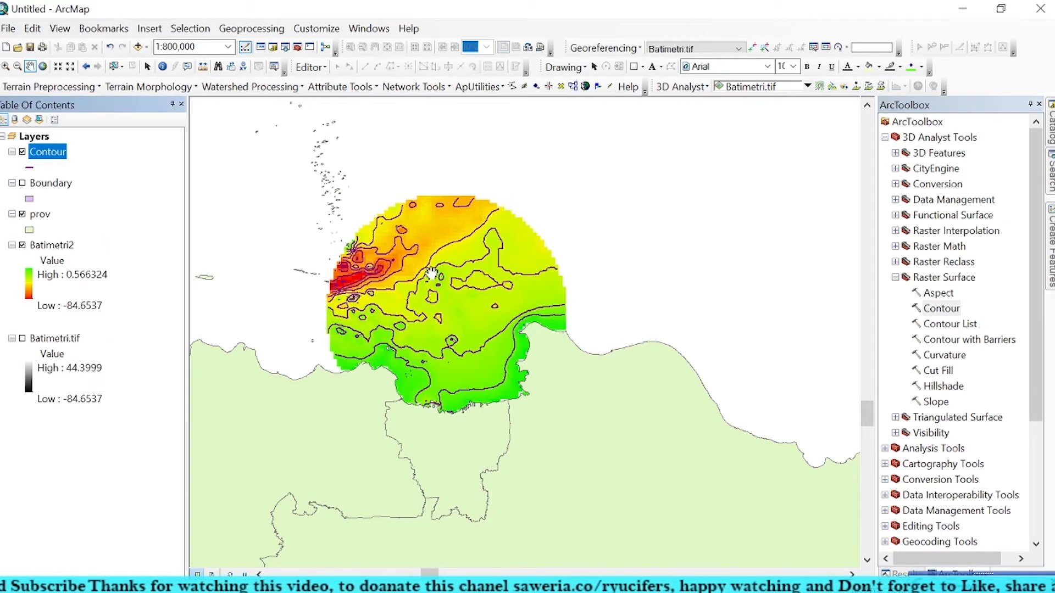
# Step: Collapse the 3D Analyst Tools, search for "raster to point" and open the Raster to Point conversion tool
pyautogui.click(896, 278)
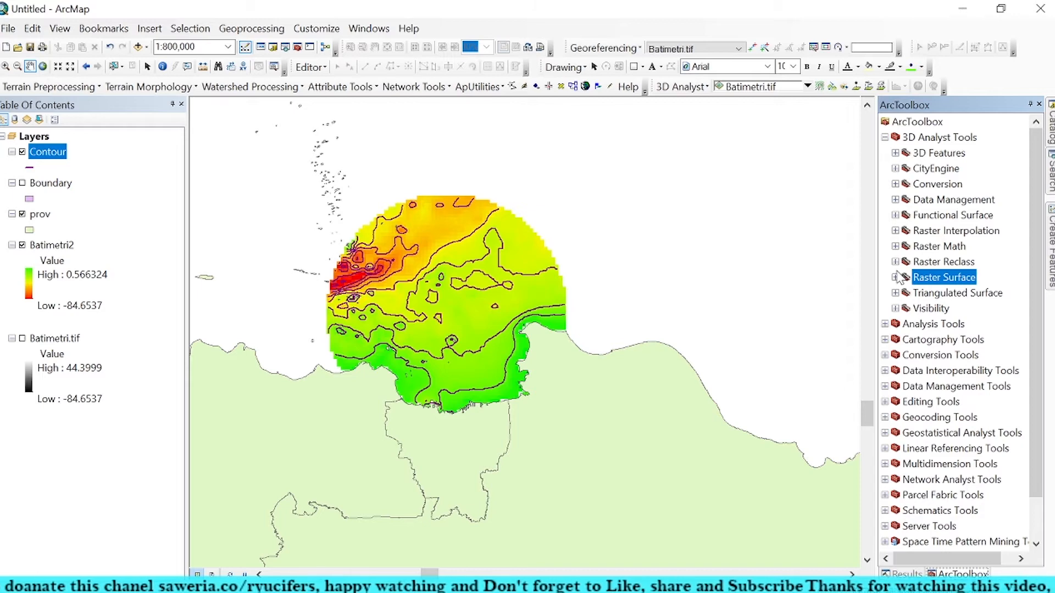
pyautogui.click(885, 138)
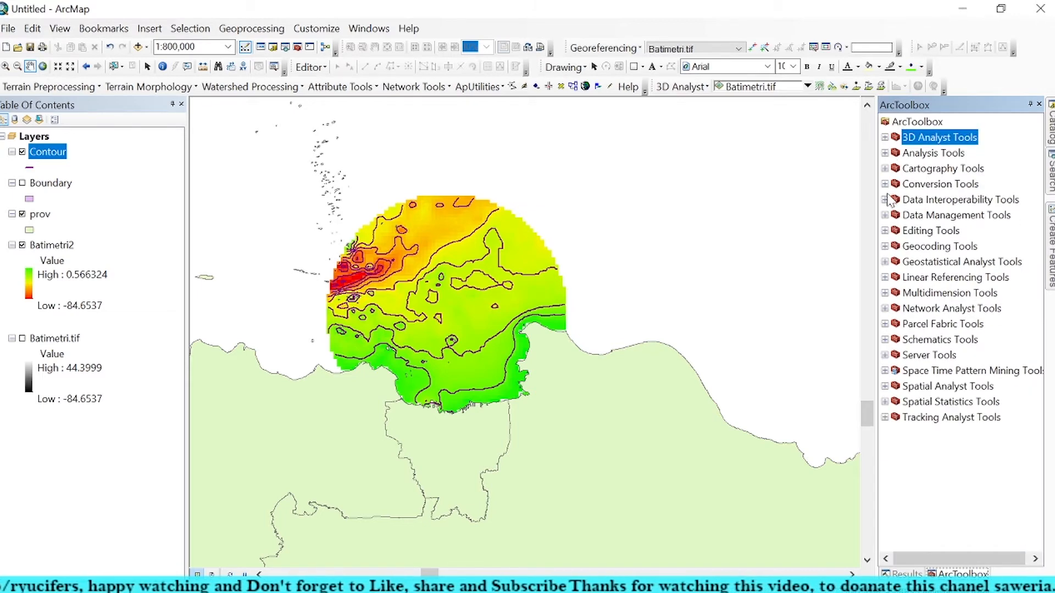
pyautogui.click(1051, 173)
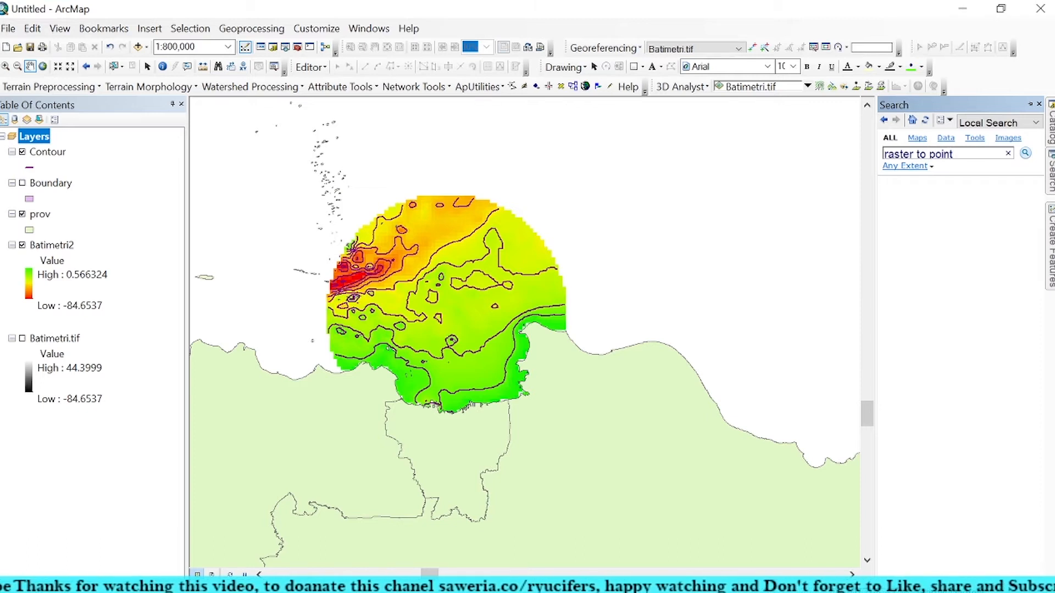
pyautogui.press('Return')
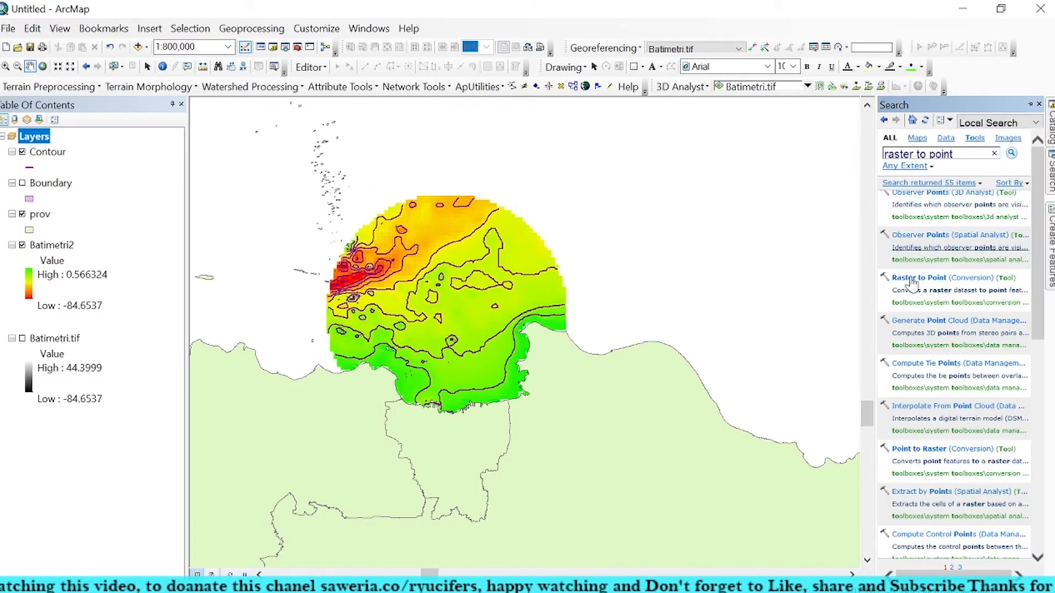
pyautogui.click(955, 284)
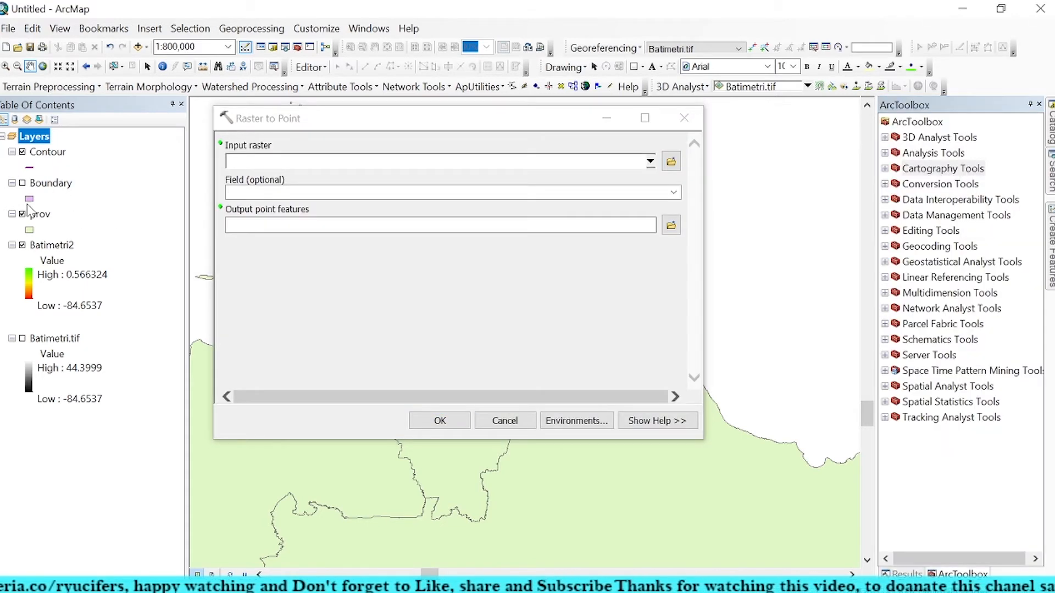
# Step: Convert Batimetri2 to points using the Value field, saving the output as Bathymetry_Point in the Data Processing folder
pyautogui.moveTo(58, 246); pyautogui.dragTo(251, 164)
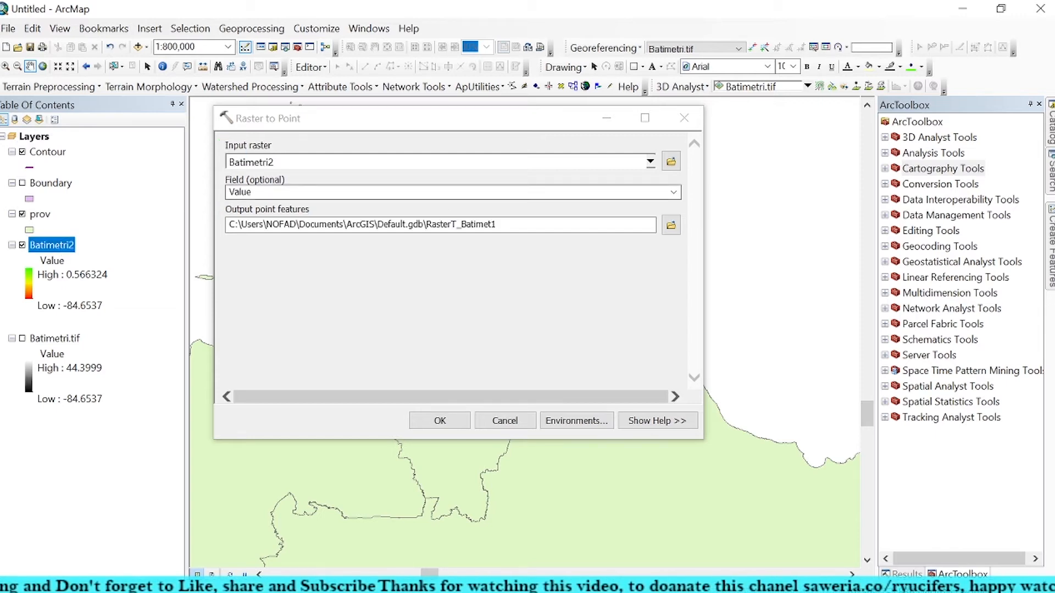
pyautogui.click(672, 194)
pyautogui.click(673, 193)
pyautogui.click(671, 226)
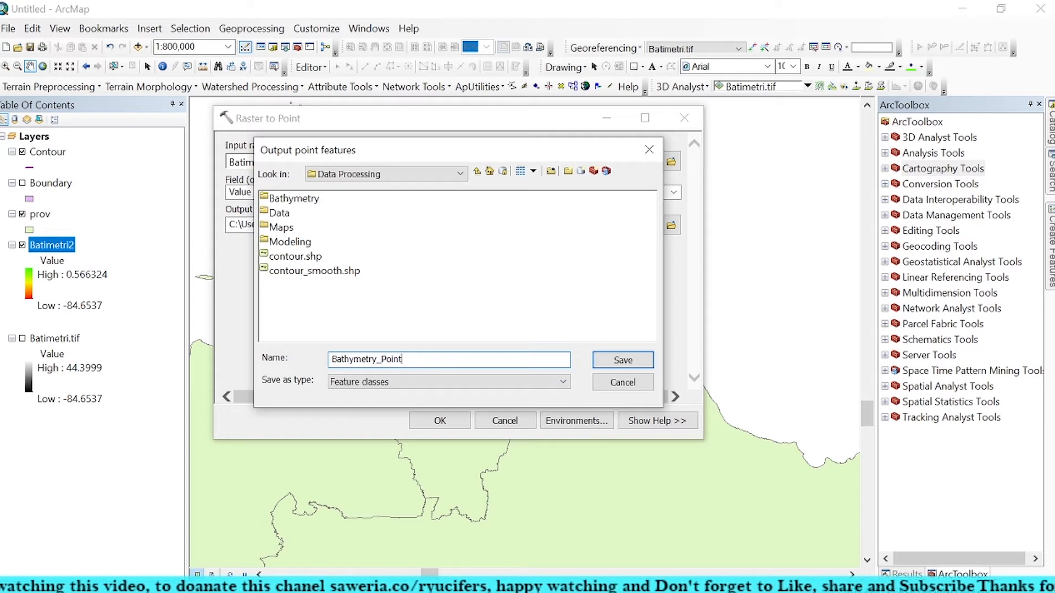
pyautogui.click(619, 359)
pyautogui.click(441, 421)
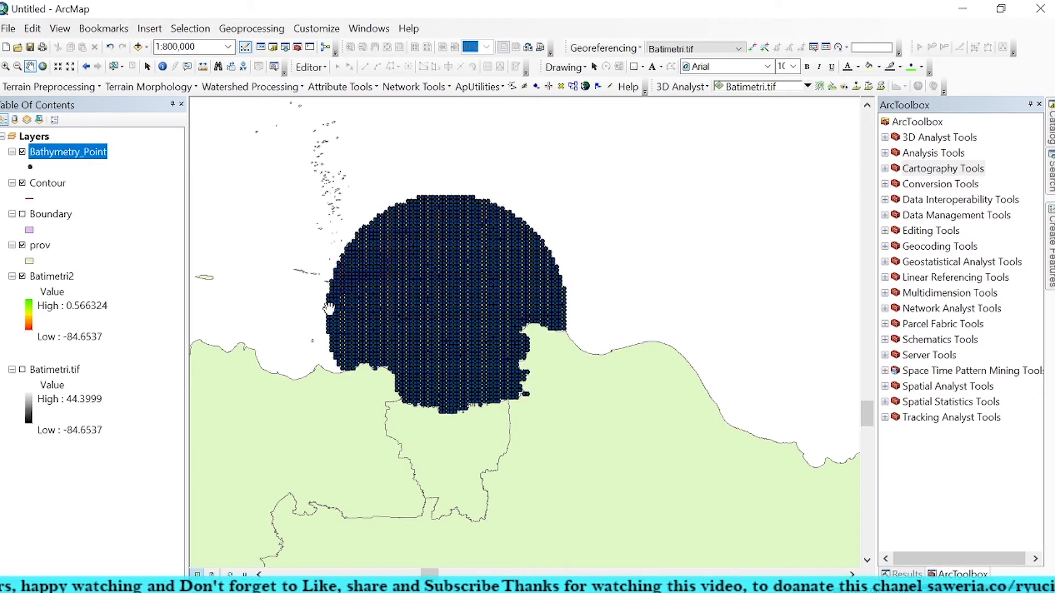
# Step: Open the attribute table of Bathymetry_Point and add a Double field named X
pyautogui.rightClick(86, 158)
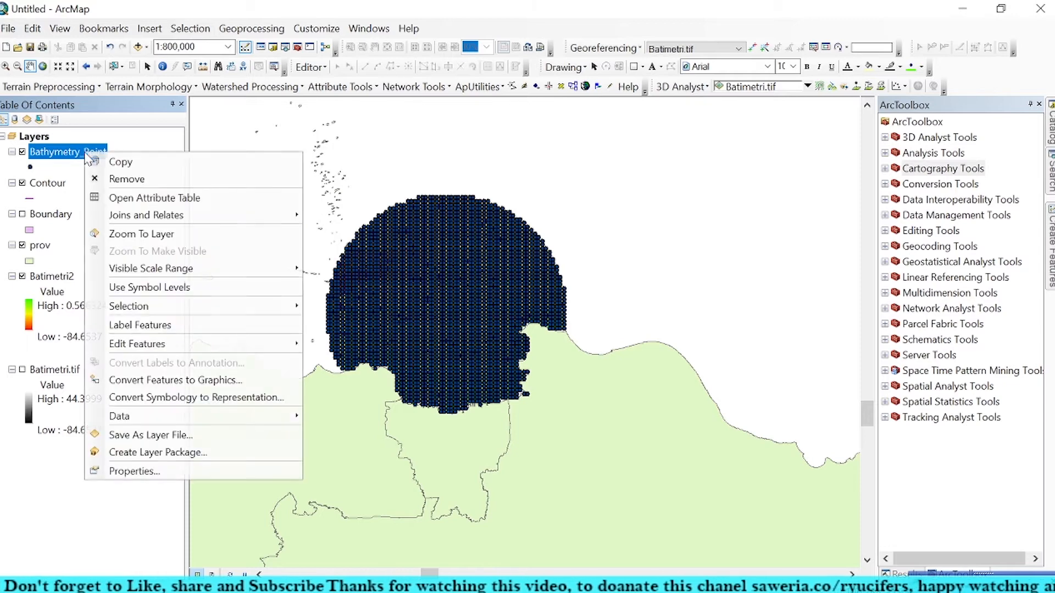
pyautogui.click(130, 202)
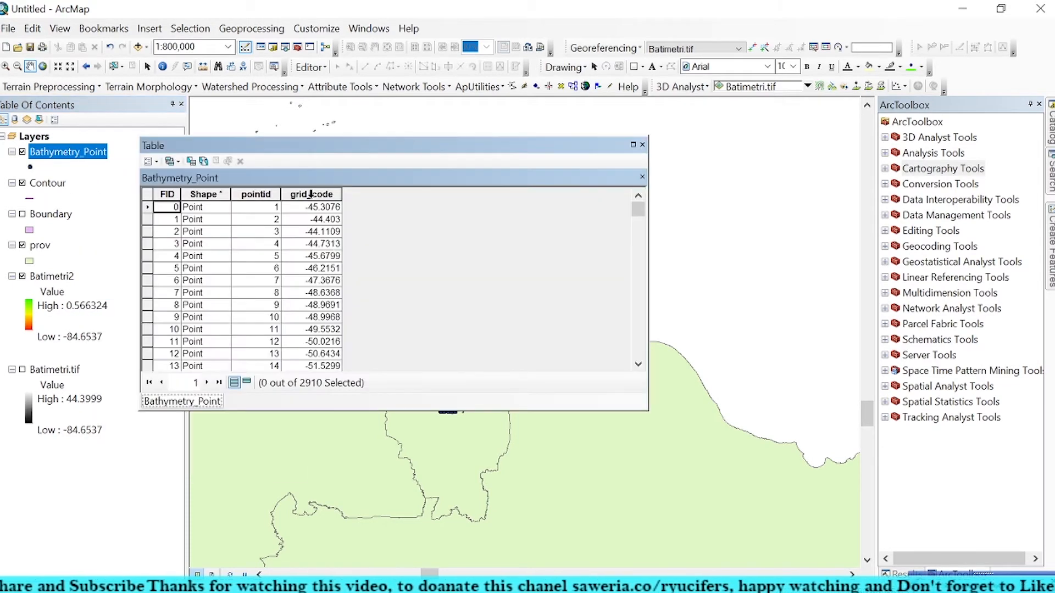
pyautogui.click(148, 161)
pyautogui.click(215, 266)
pyautogui.write('X')
pyautogui.click(511, 240)
pyautogui.click(498, 288)
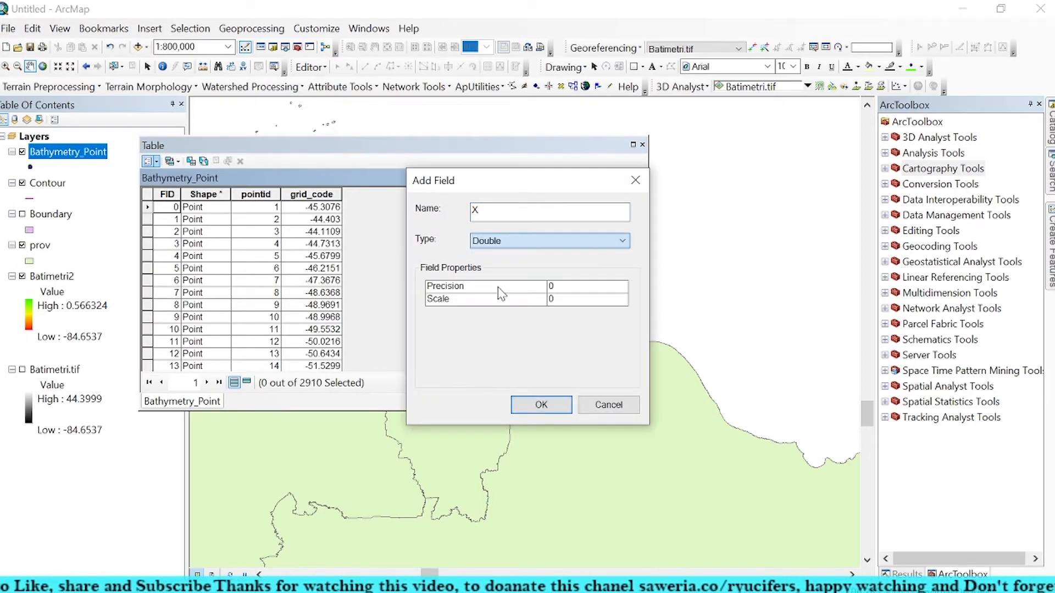
pyautogui.click(541, 405)
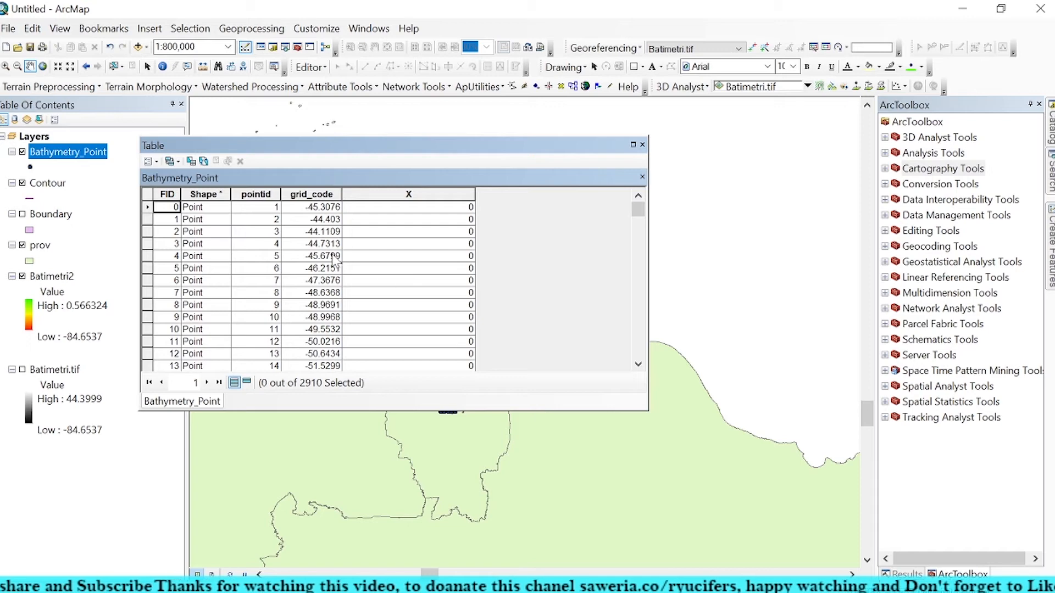
# Step: Add a Double field named Y to the Bathymetry_Point table
pyautogui.click(150, 162)
pyautogui.click(194, 268)
pyautogui.write('Y')
pyautogui.click(489, 243)
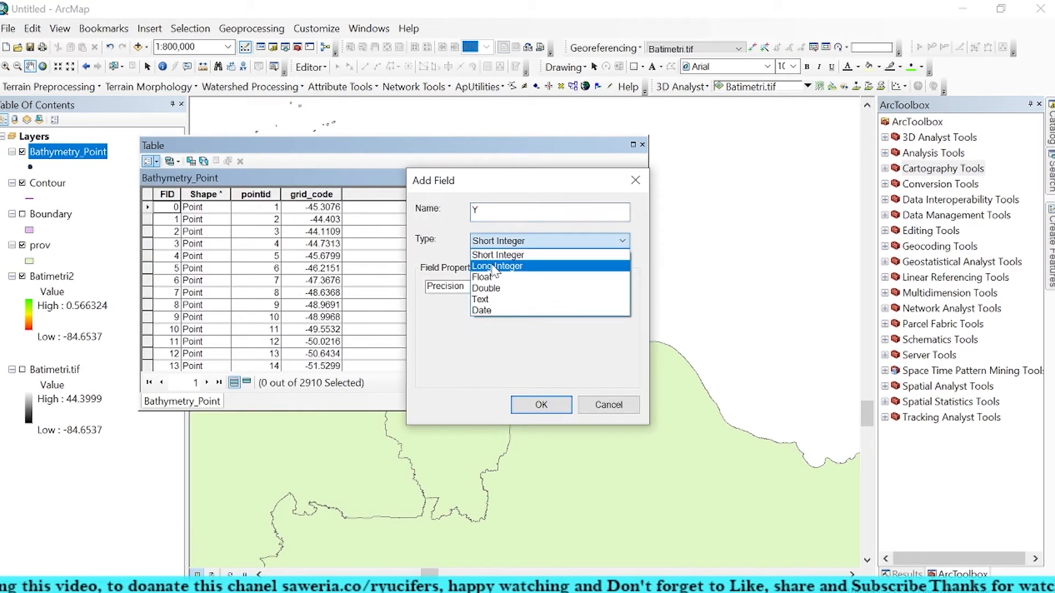
pyautogui.click(488, 288)
pyautogui.click(540, 405)
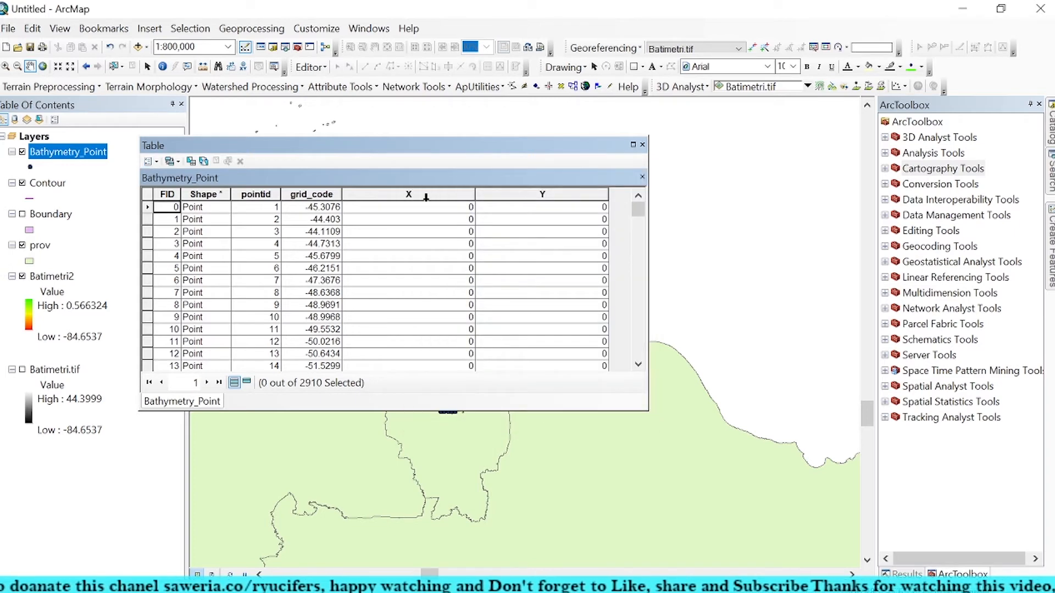
# Step: Calculate the X field as the X coordinate of each point in decimal degrees and narrow its column
pyautogui.click(426, 196)
pyautogui.rightClick(427, 196)
pyautogui.click(485, 314)
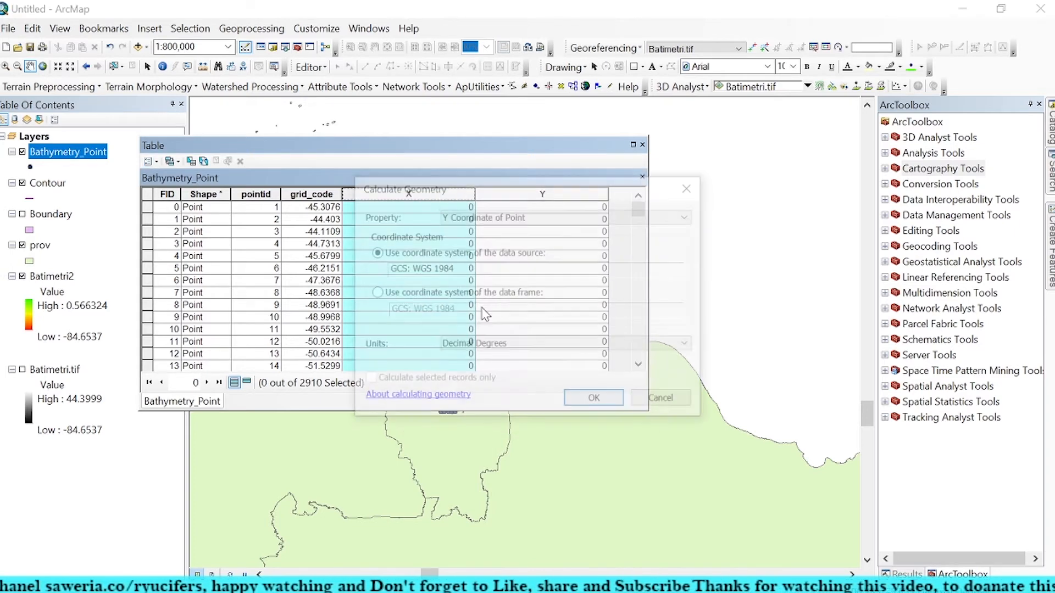
pyautogui.click(471, 216)
pyautogui.click(467, 230)
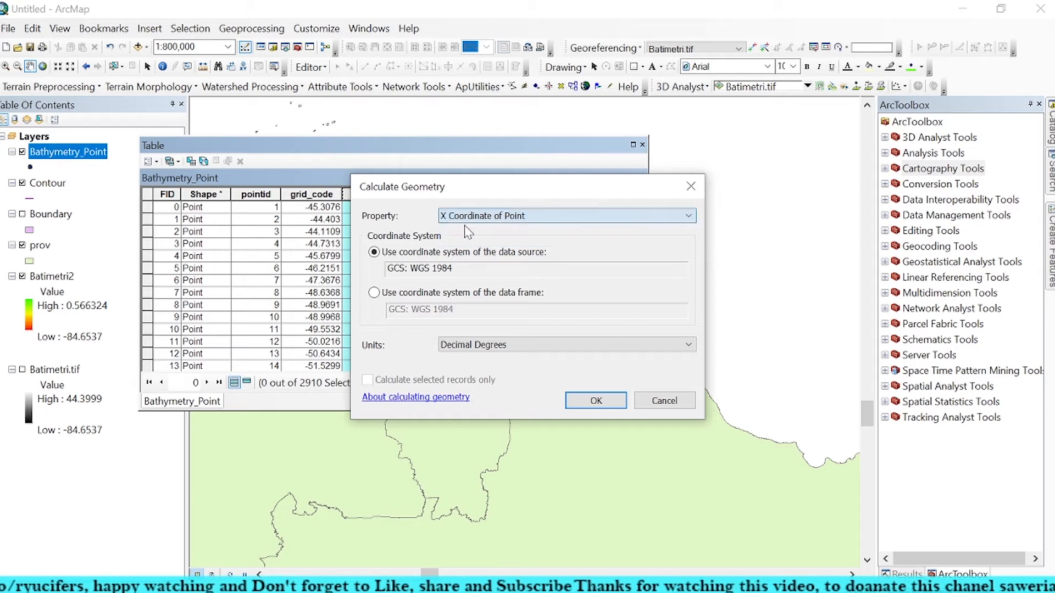
pyautogui.click(581, 399)
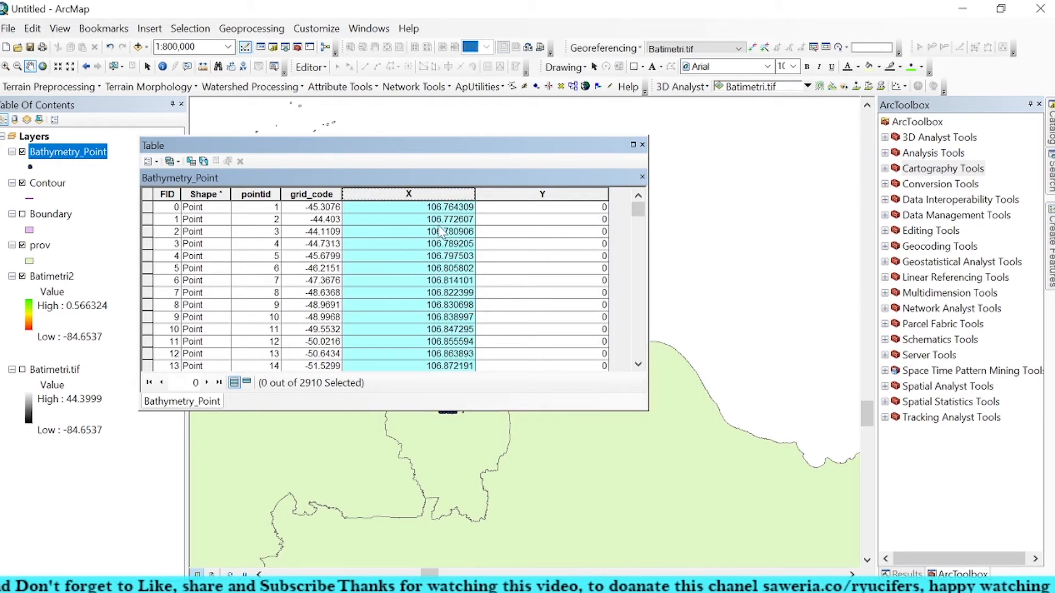
pyautogui.moveTo(479, 189); pyautogui.dragTo(424, 194)
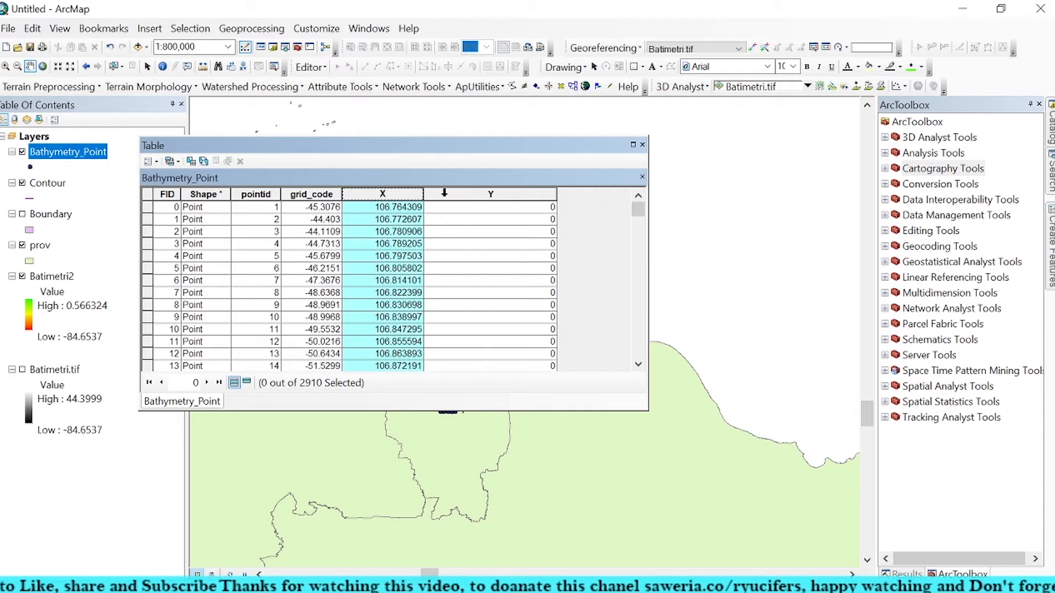
# Step: Calculate the Y field as the Y coordinate of each point in decimal degrees, narrow its column and close the table
pyautogui.click(488, 197)
pyautogui.rightClick(486, 197)
pyautogui.click(528, 309)
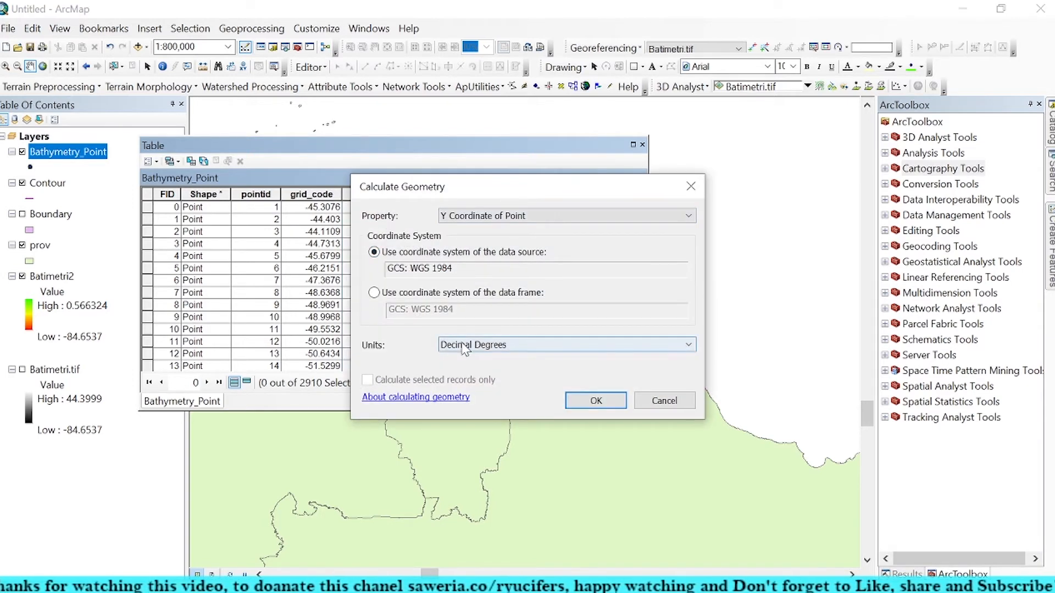
pyautogui.click(580, 397)
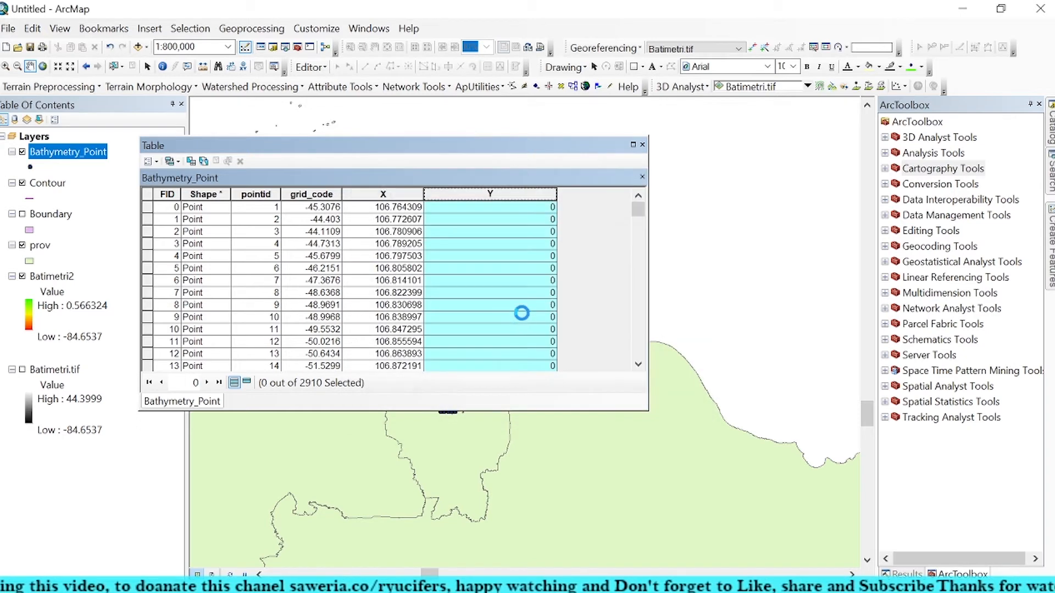
pyautogui.moveTo(555, 192); pyautogui.dragTo(482, 194)
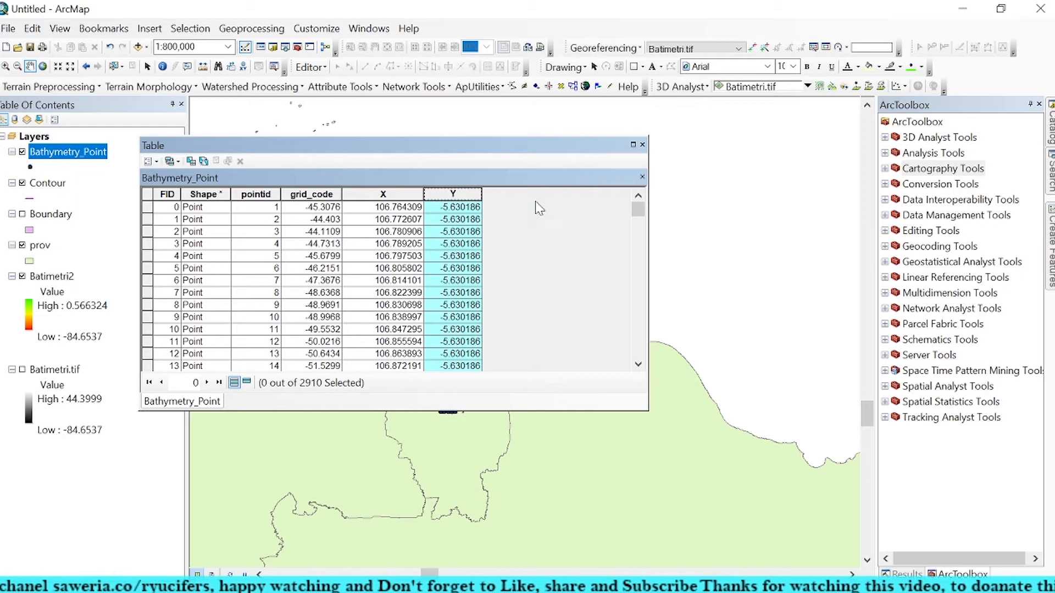
pyautogui.click(642, 145)
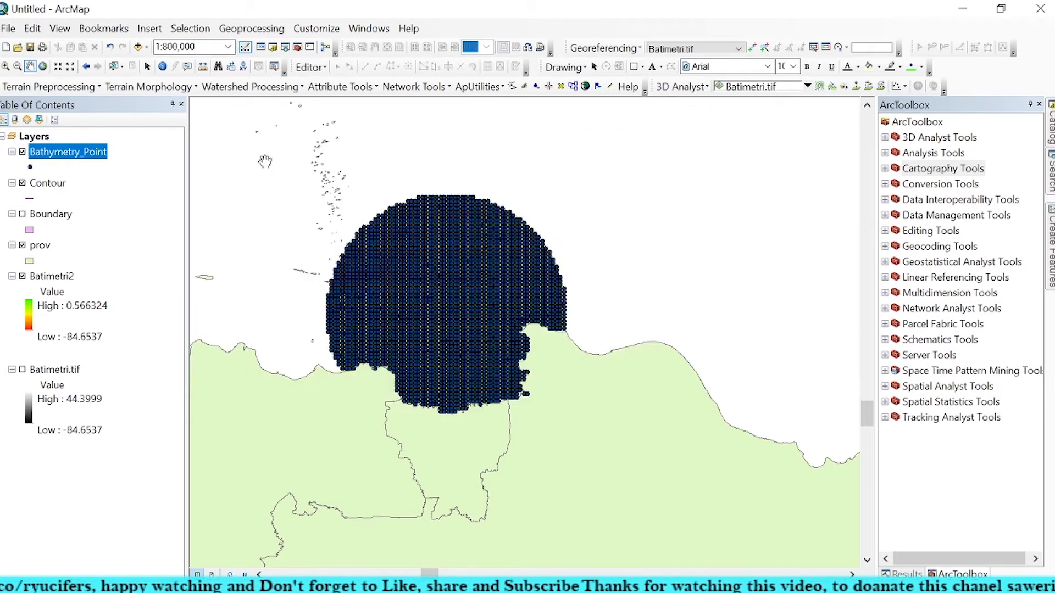
# Step: Hide the Bathymetry_Point layer to expose the contour lines over the bathymetry raster
pyautogui.click(22, 152)
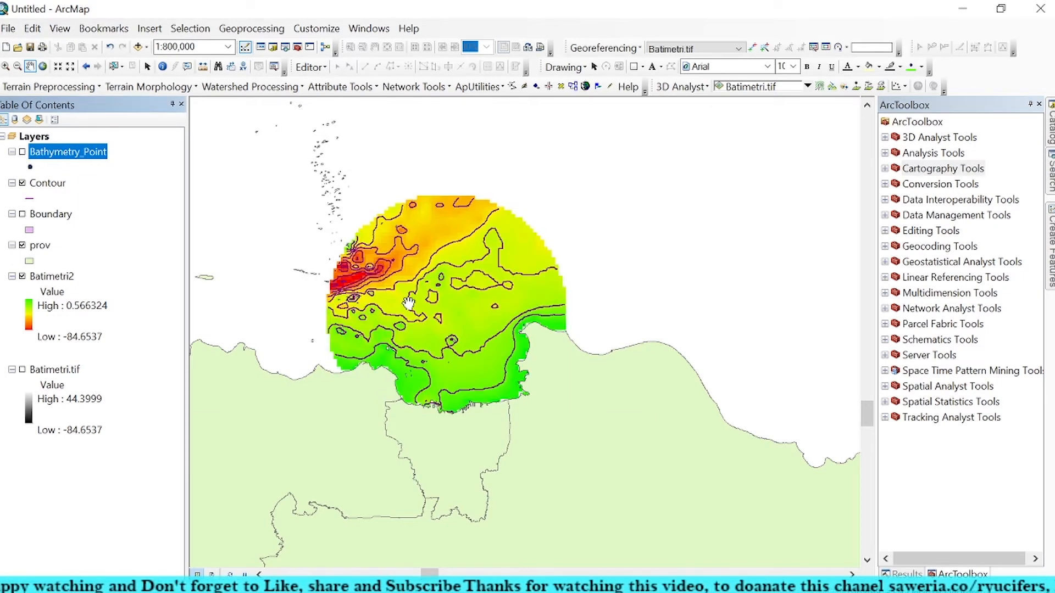
pyautogui.scroll(1, 465, 284)
pyautogui.scroll(1, 464, 423)
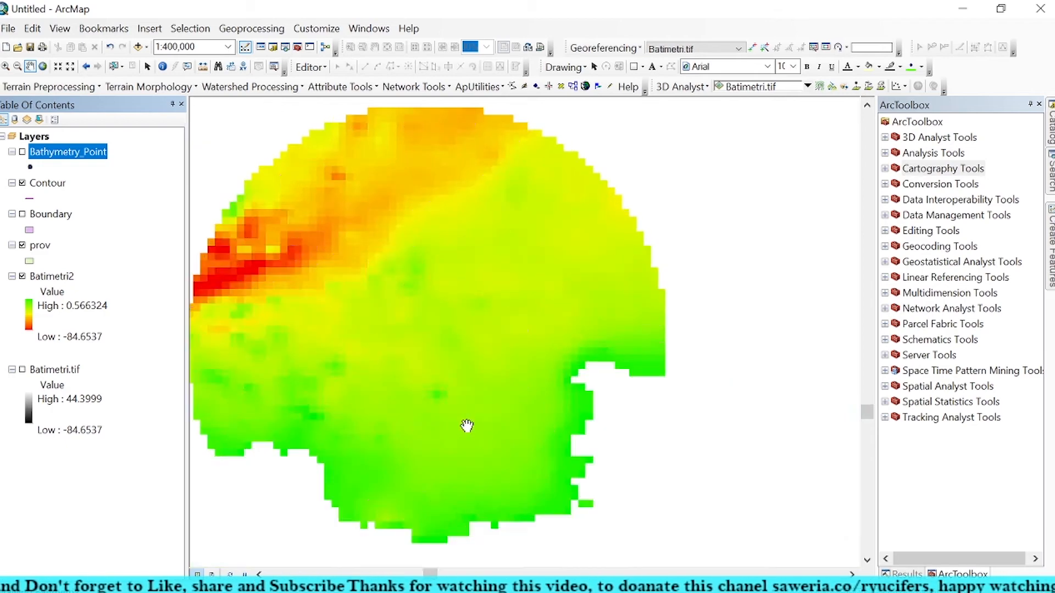
pyautogui.scroll(1, 511, 370)
pyautogui.moveTo(492, 247); pyautogui.dragTo(466, 272)
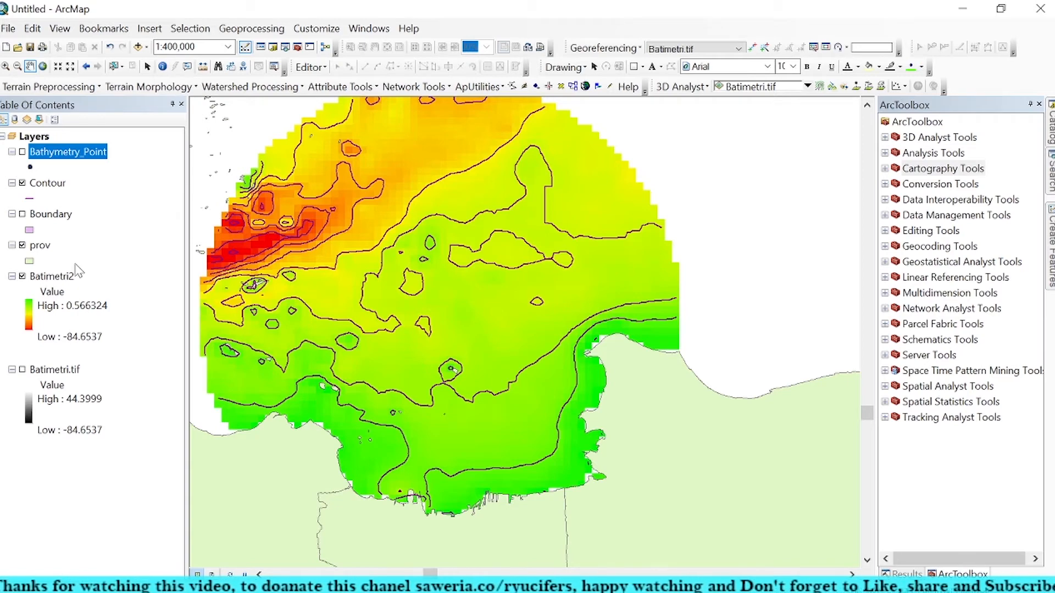
# Step: Open the Contour layer's properties and set its display expression field to CONTOUR
pyautogui.rightClick(56, 180)
pyautogui.click(104, 499)
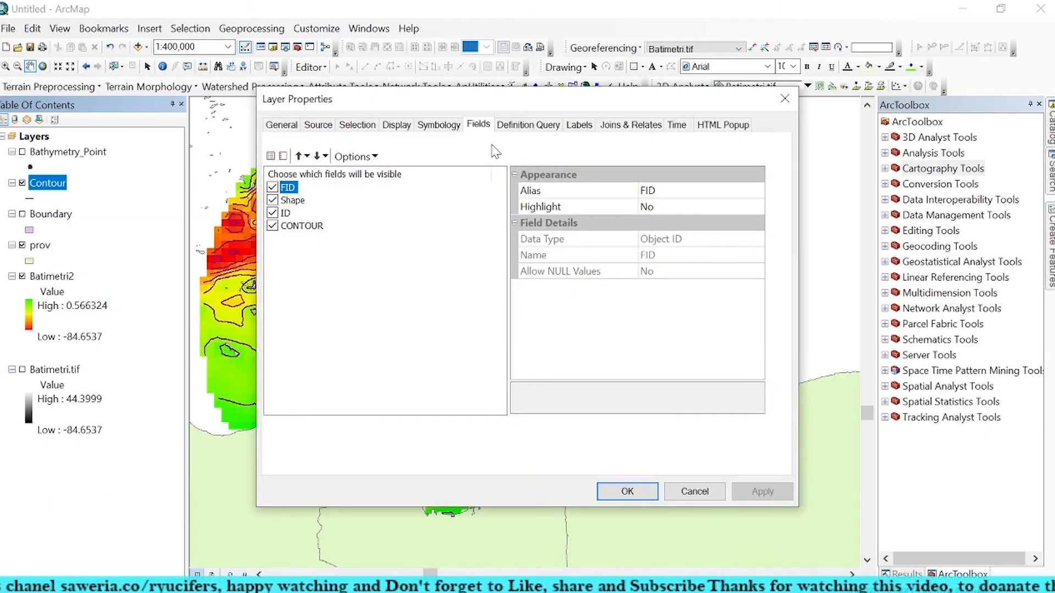
pyautogui.click(398, 127)
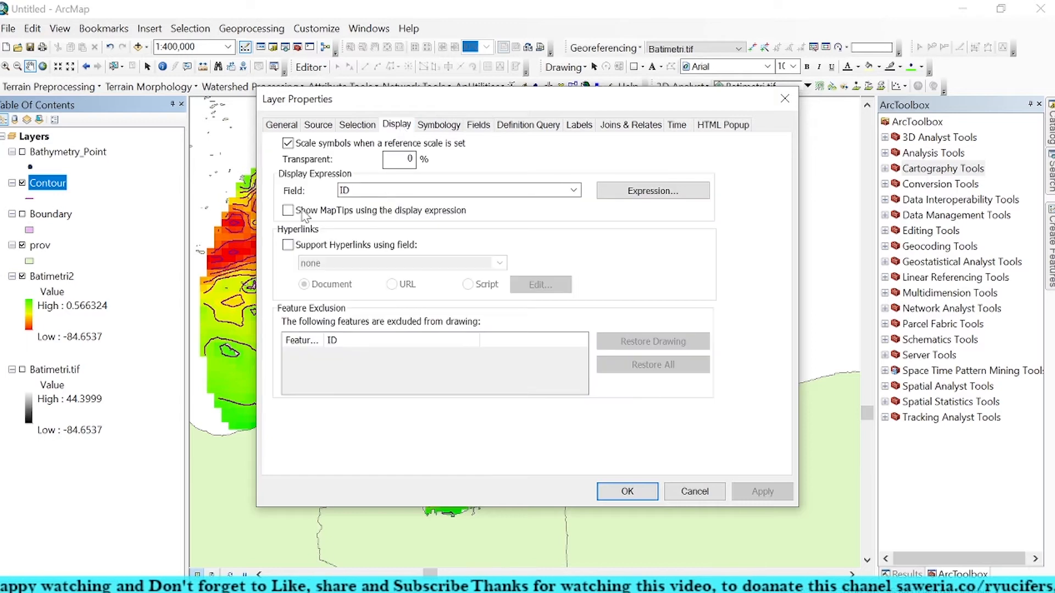
pyautogui.click(378, 190)
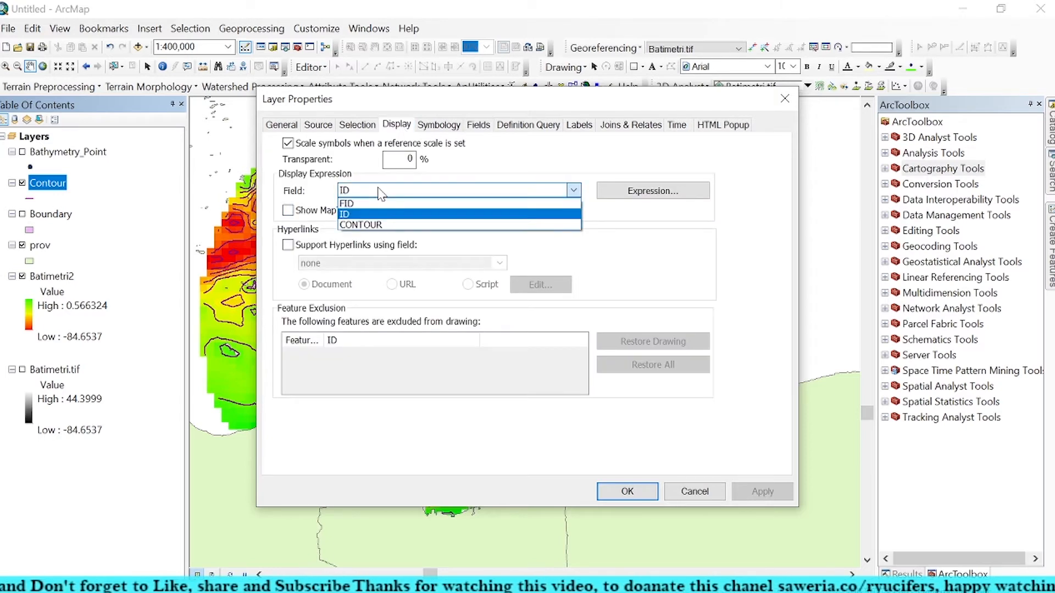
pyautogui.click(379, 225)
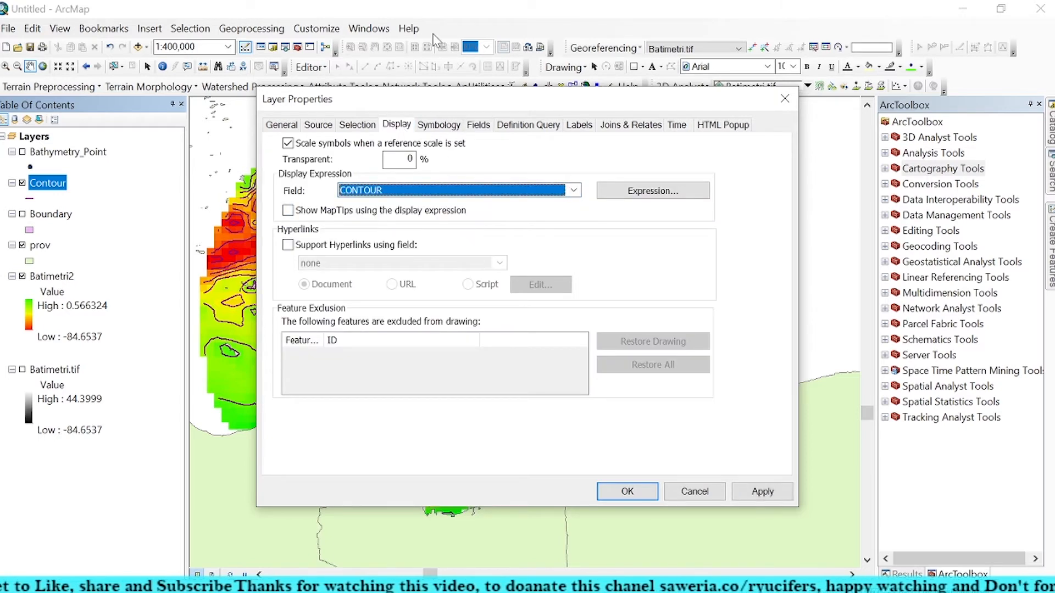
# Step: Inspect the CONTOUR field in the Contour layer's display expression and close the expression without changes
pyautogui.click(654, 191)
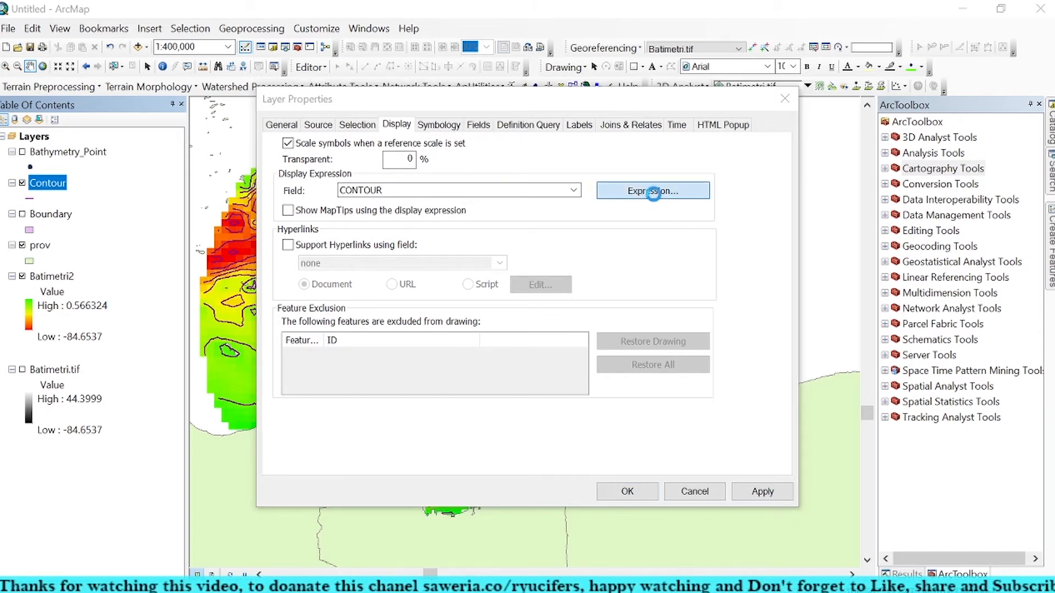
pyautogui.click(390, 179)
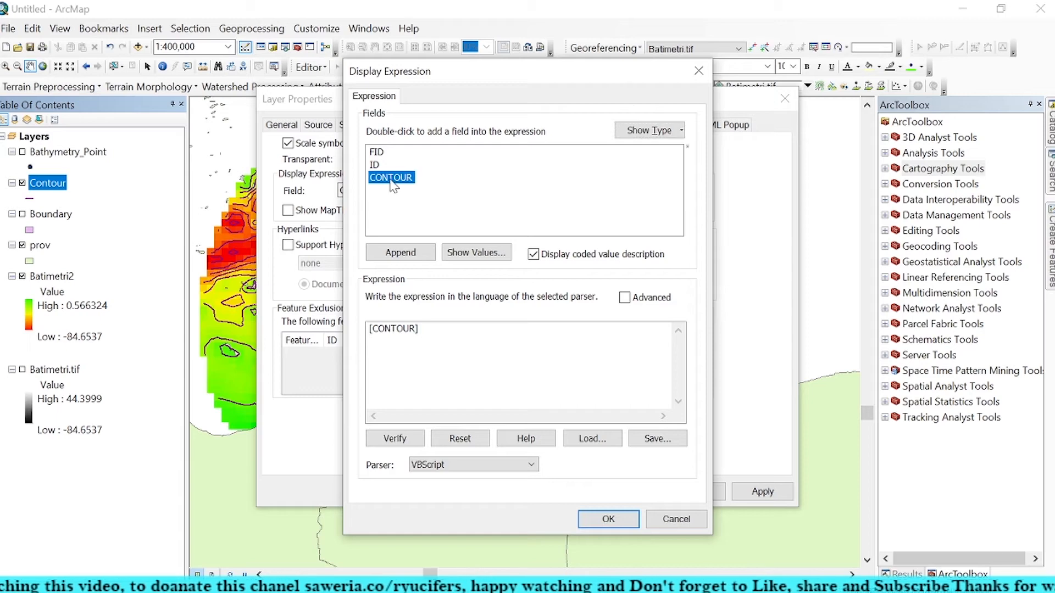
pyautogui.click(698, 71)
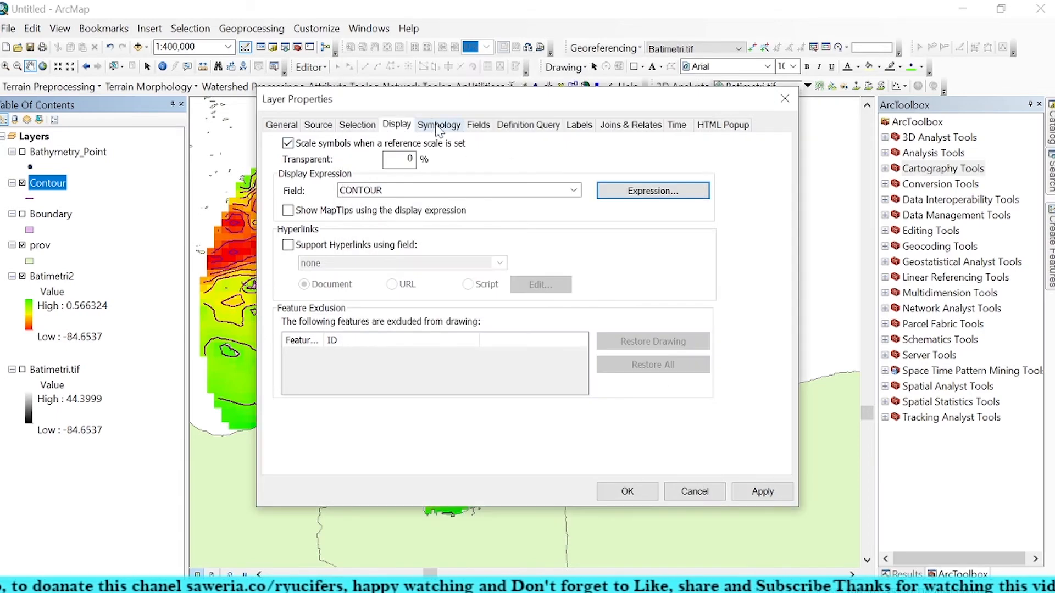
# Step: Set the Contour layer's label field to CONTOUR, check its label expression, and set the label text size to 11
pyautogui.click(579, 127)
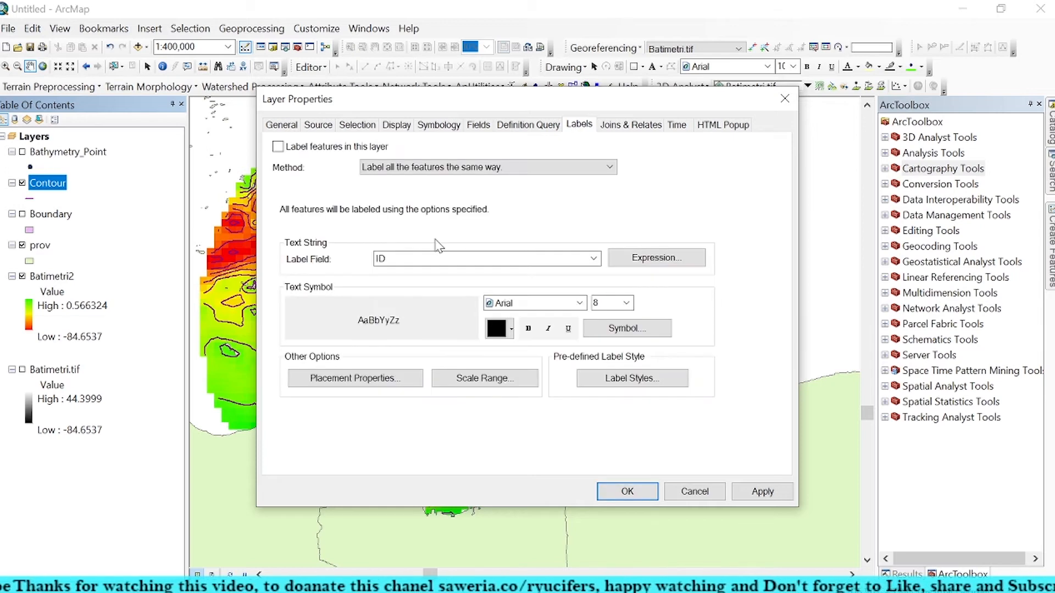
pyautogui.click(417, 259)
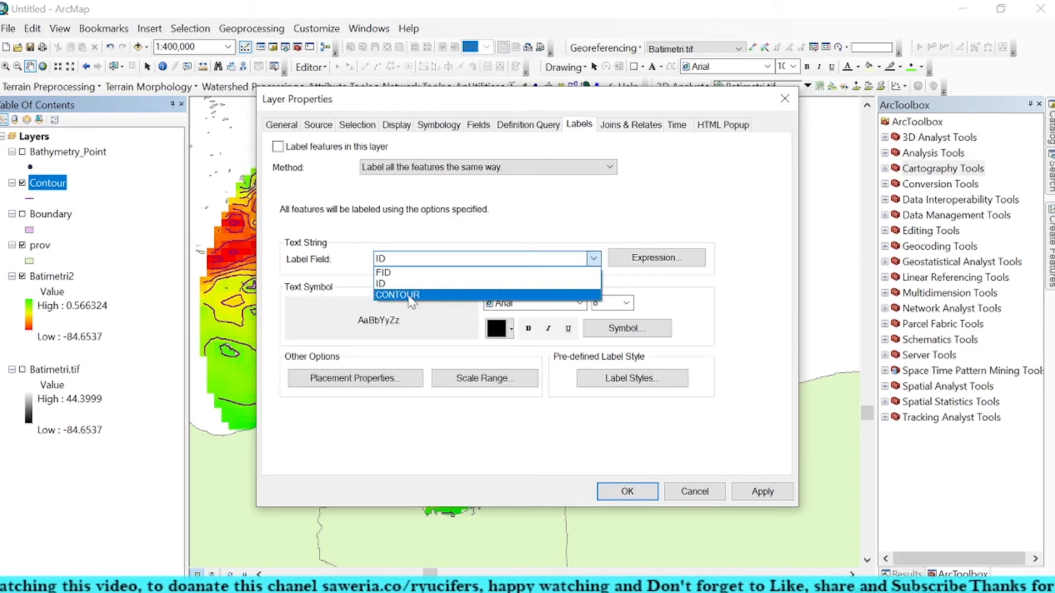
pyautogui.click(413, 296)
pyautogui.click(637, 259)
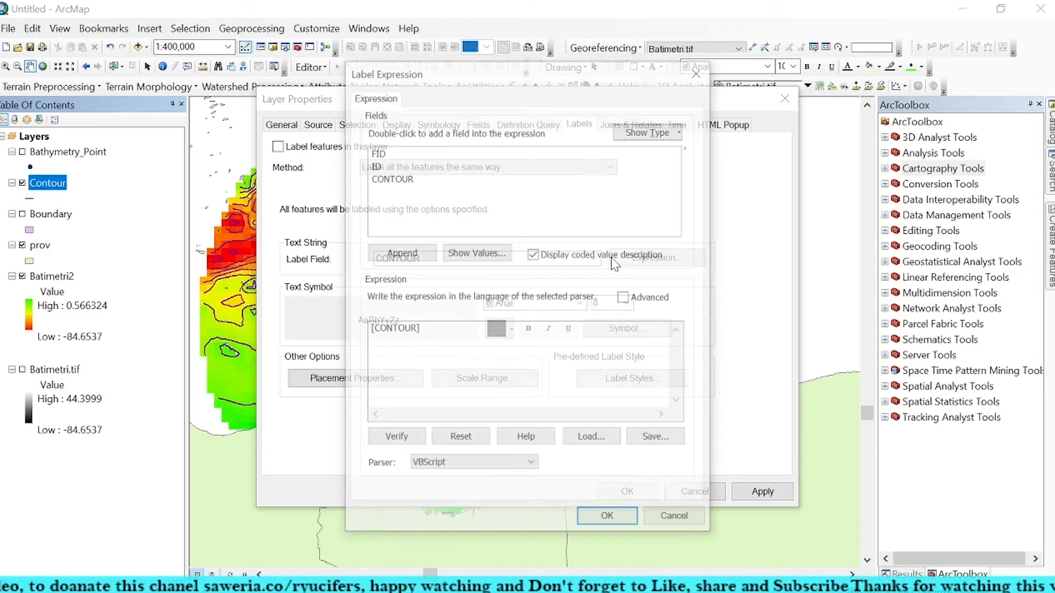
pyautogui.click(698, 71)
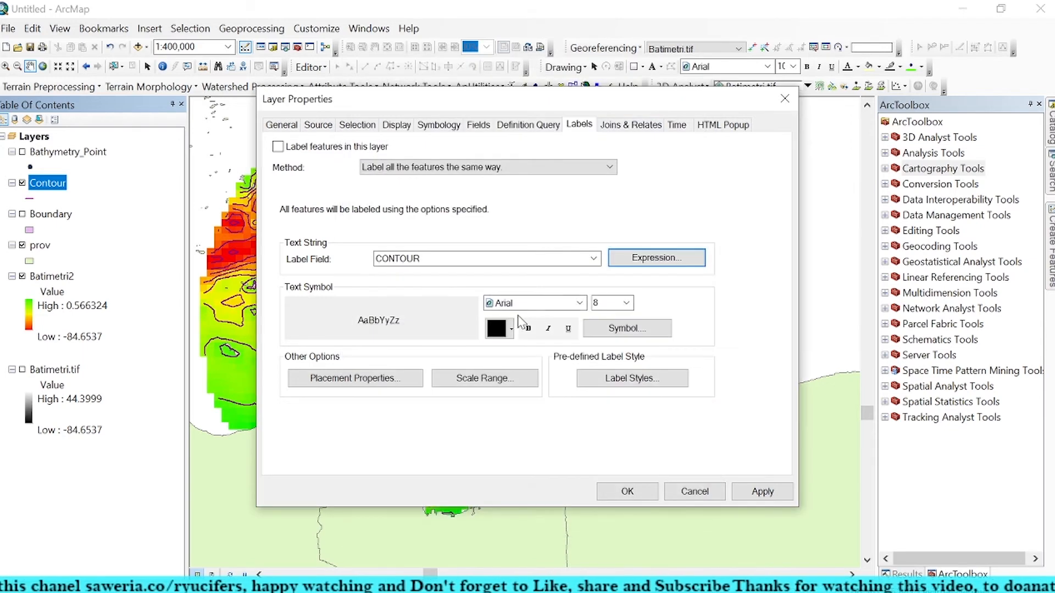
pyautogui.click(626, 304)
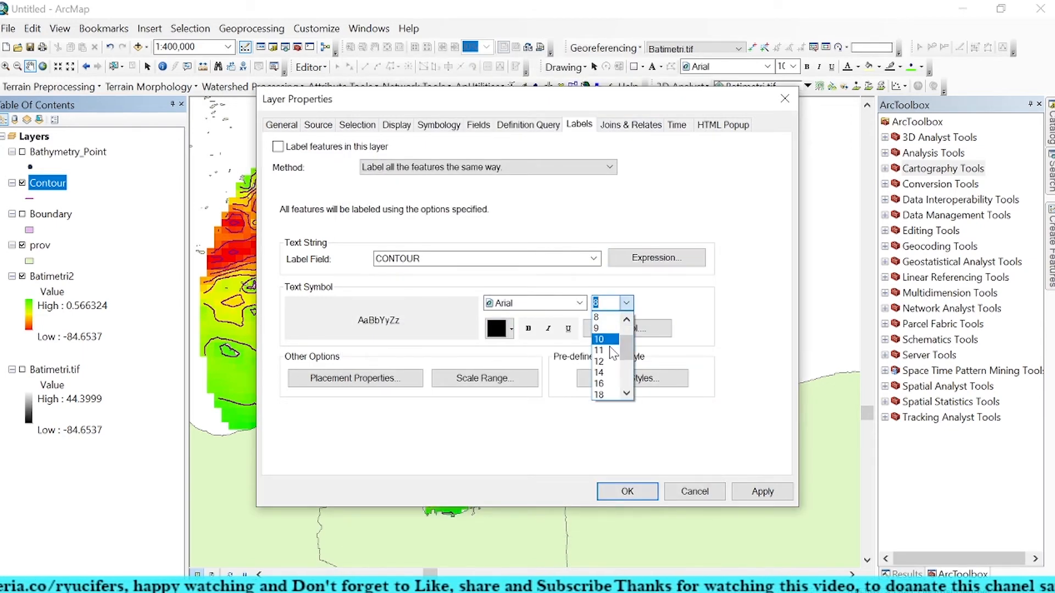
pyautogui.click(628, 339)
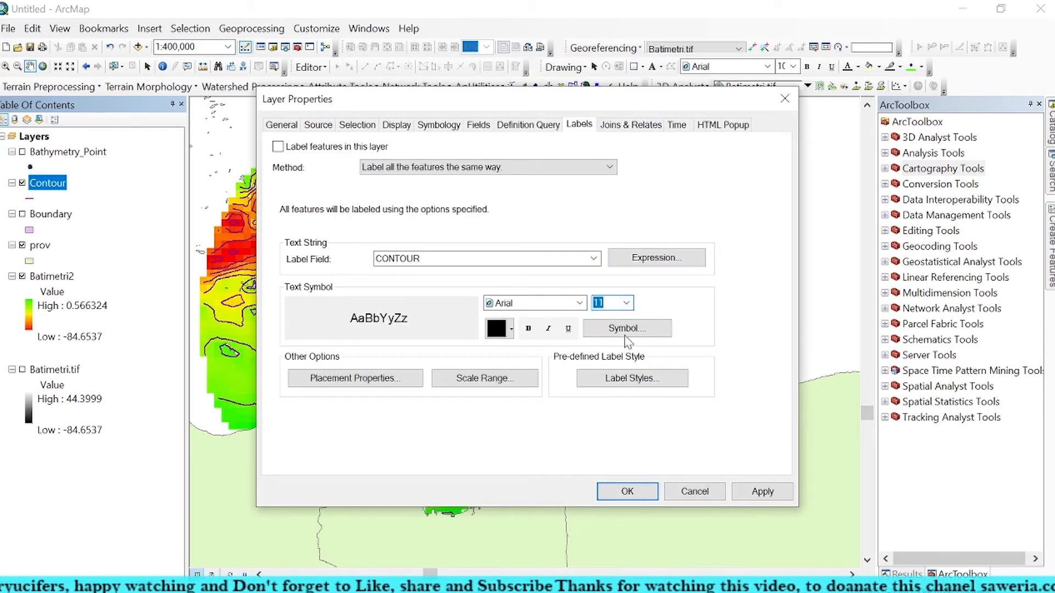
# Step: Open the label placement properties, try the Curved and Horizontal orientations, and settle on Parallel
pyautogui.click(390, 374)
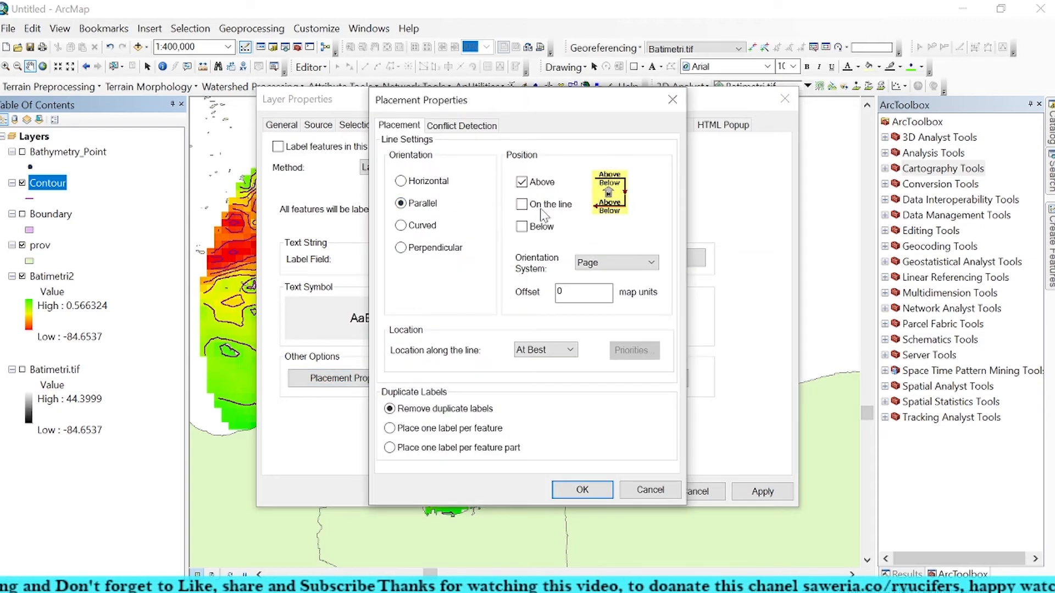
pyautogui.click(421, 226)
pyautogui.click(428, 212)
pyautogui.click(430, 225)
pyautogui.click(438, 207)
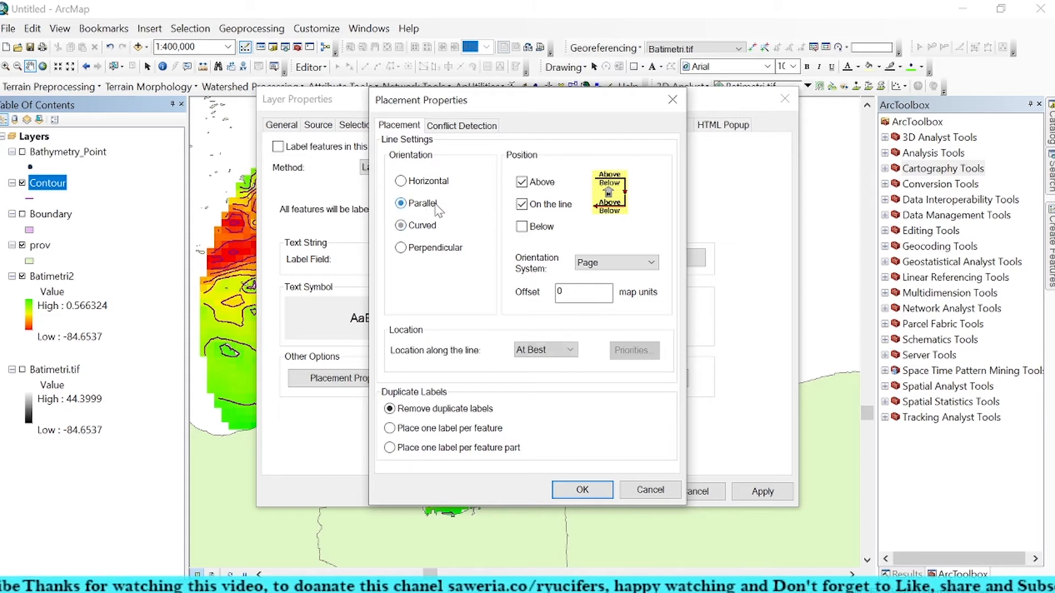
pyautogui.click(556, 350)
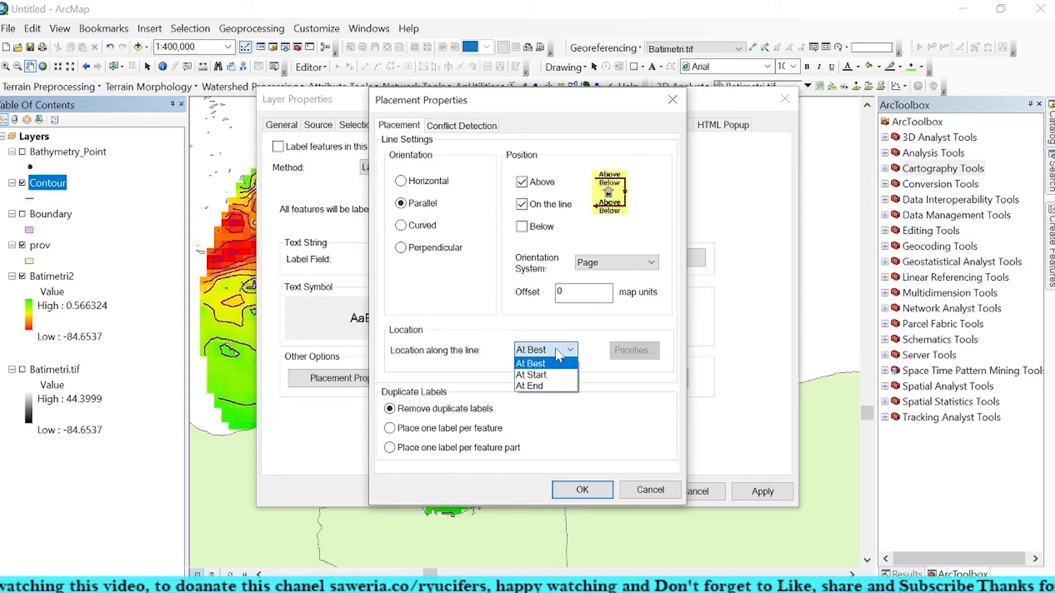
pyautogui.click(556, 350)
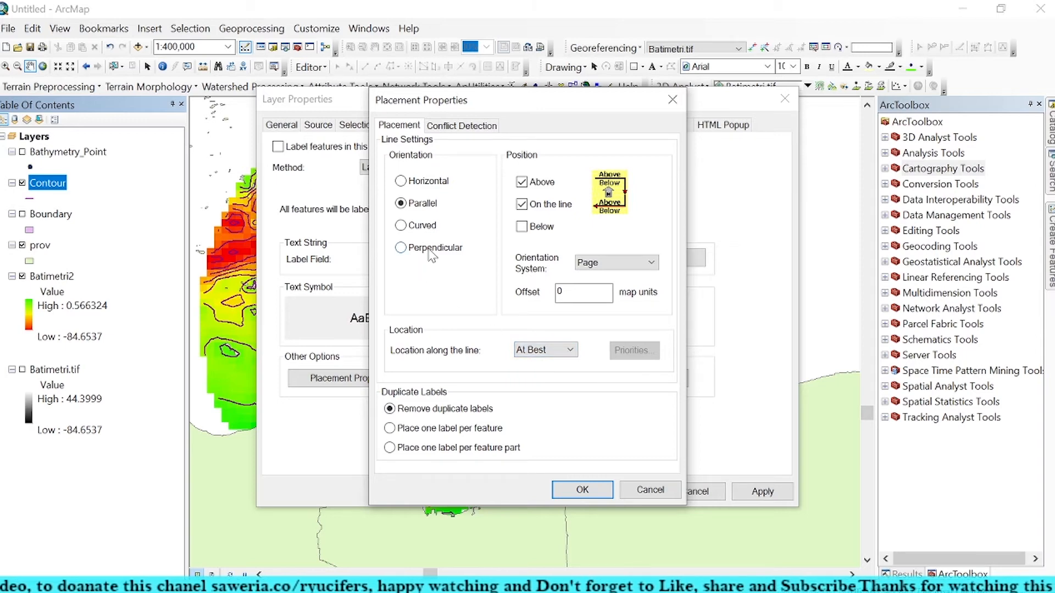
pyautogui.click(431, 226)
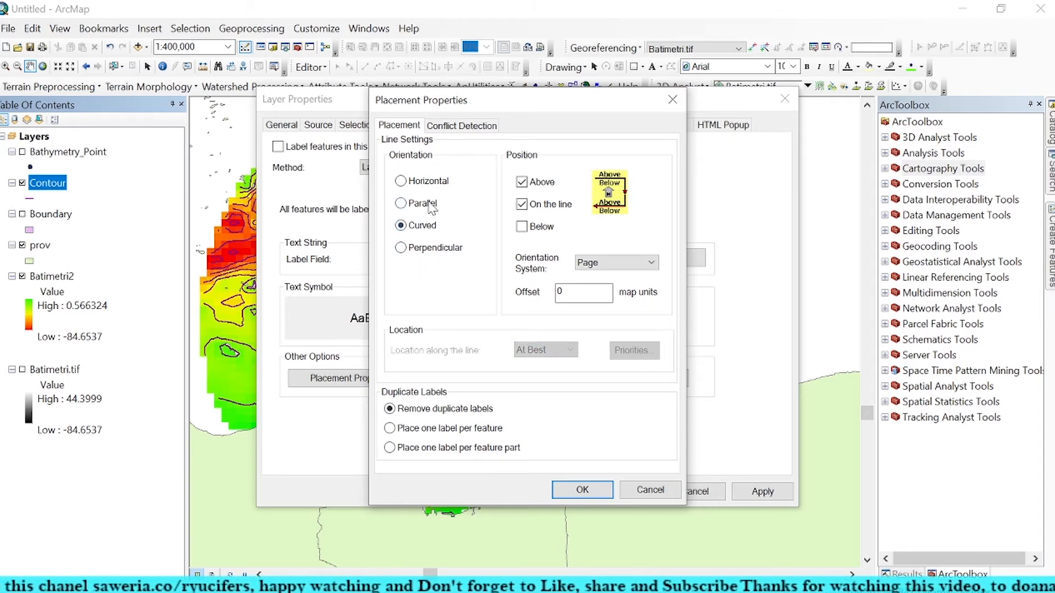
pyautogui.click(429, 203)
pyautogui.click(429, 185)
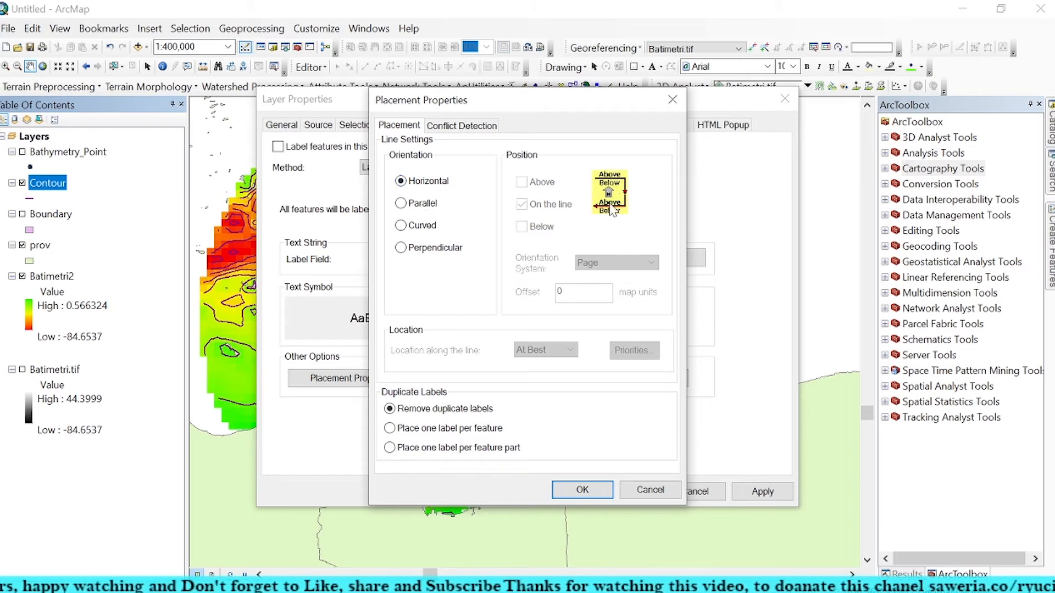
pyautogui.click(409, 206)
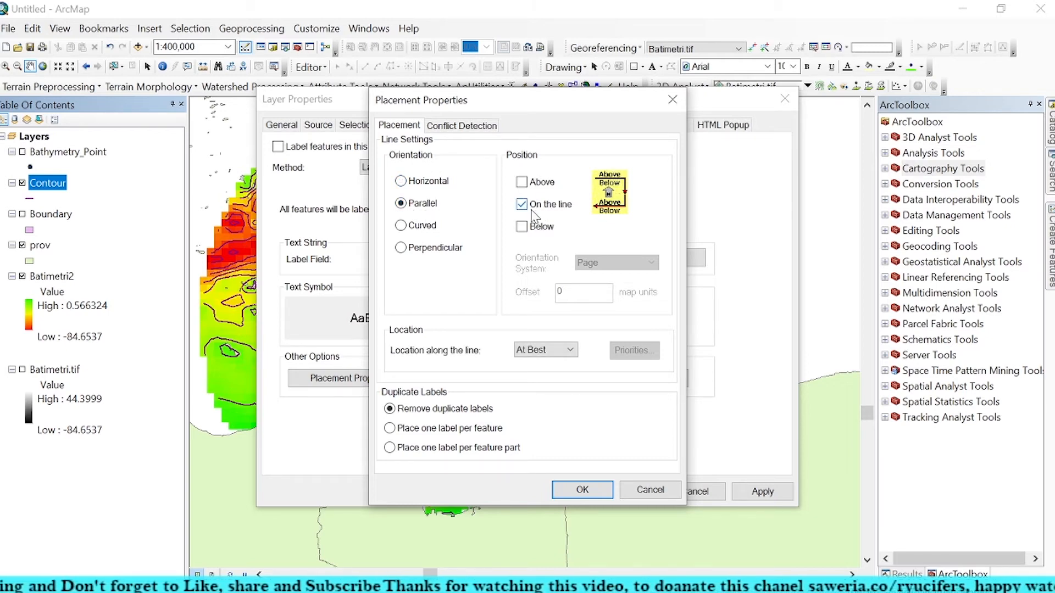
# Step: Try the Above label position, switch to Below only, and set the orientation system to Line
pyautogui.click(532, 185)
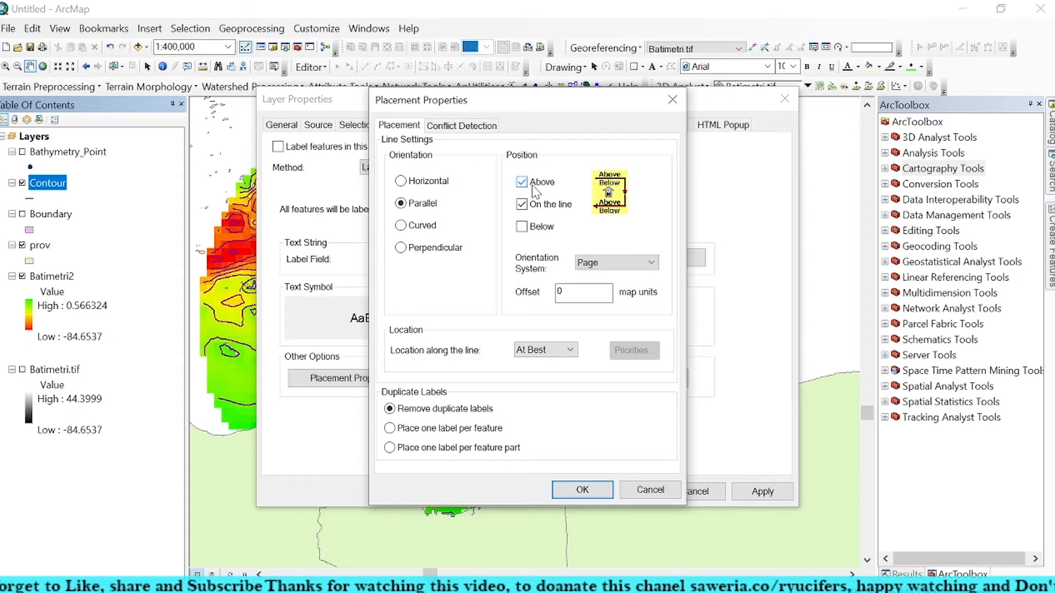
pyautogui.click(535, 229)
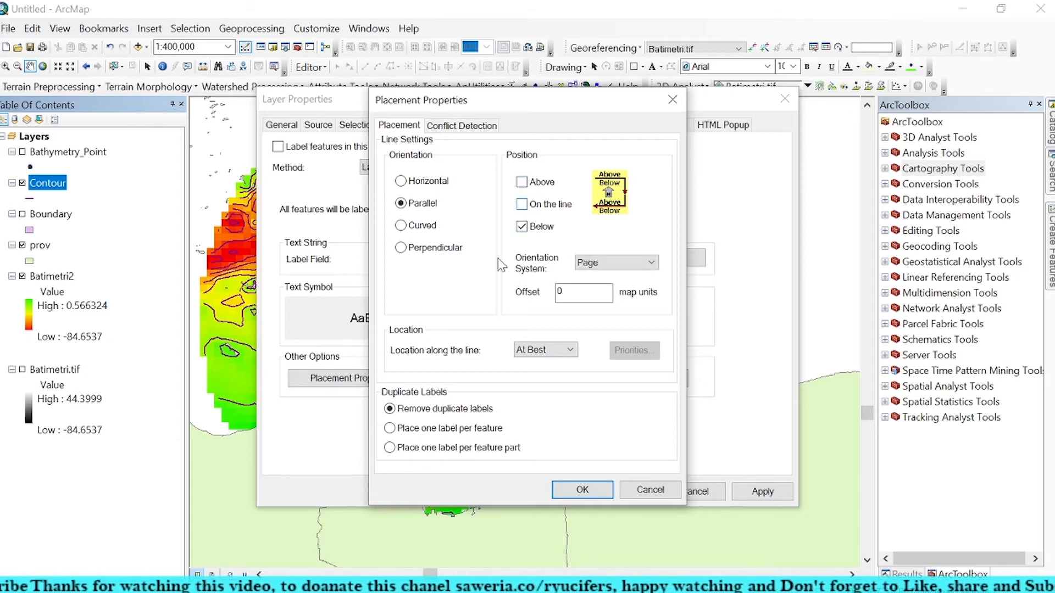
pyautogui.click(598, 265)
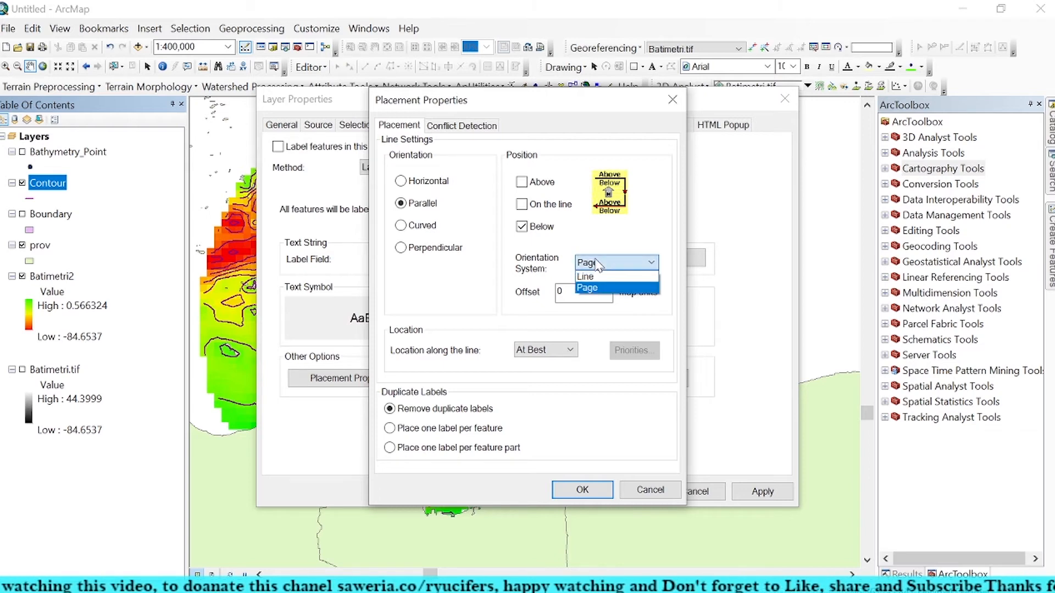
pyautogui.click(598, 265)
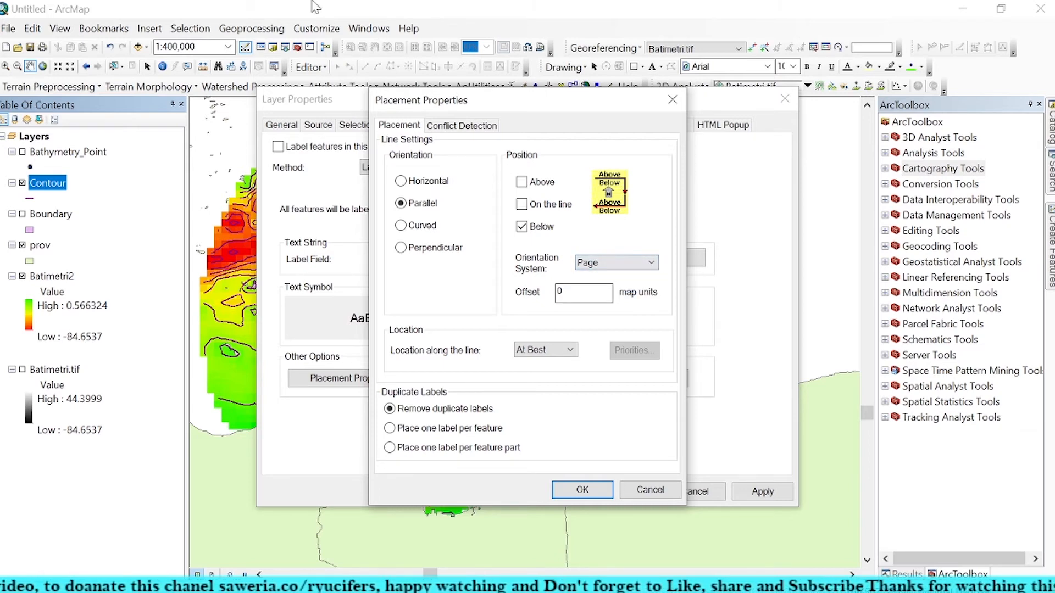
pyautogui.click(609, 263)
pyautogui.click(614, 279)
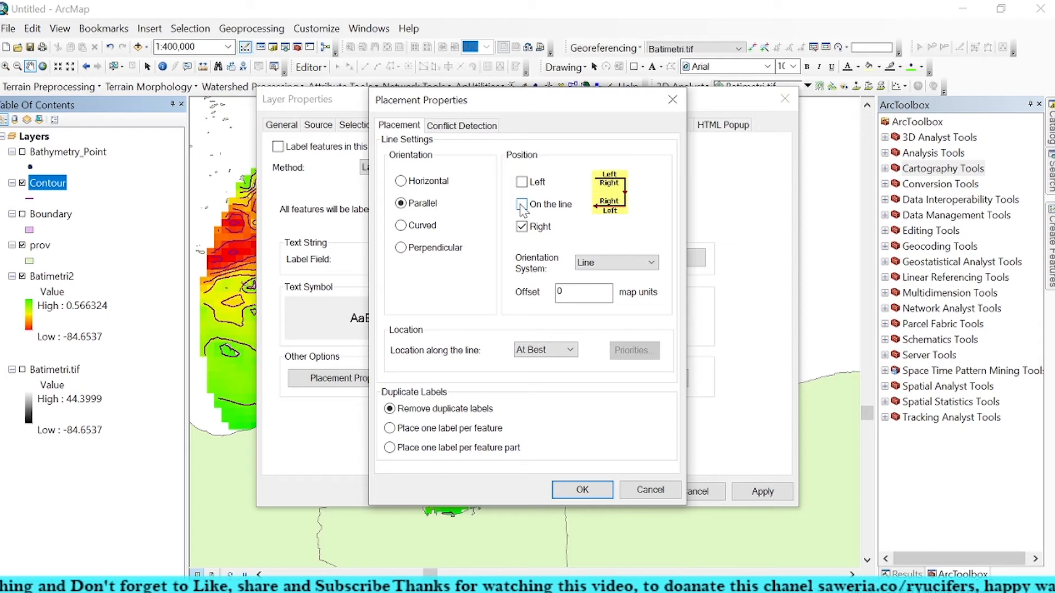
# Step: Position the contour labels only on the line and confirm the placement properties
pyautogui.click(521, 228)
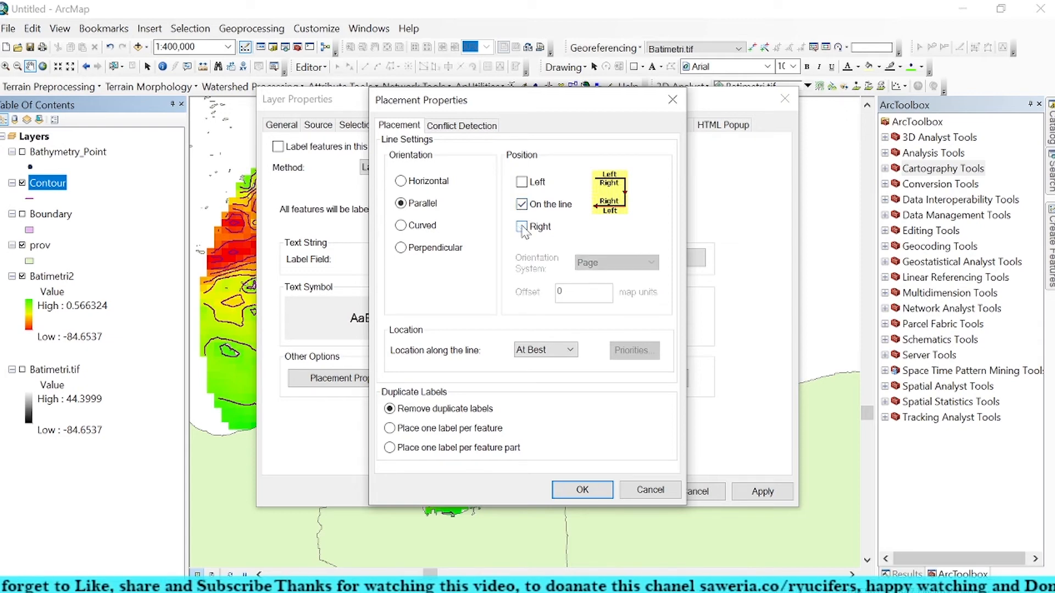
pyautogui.click(522, 227)
pyautogui.click(522, 227)
pyautogui.click(522, 226)
pyautogui.click(522, 226)
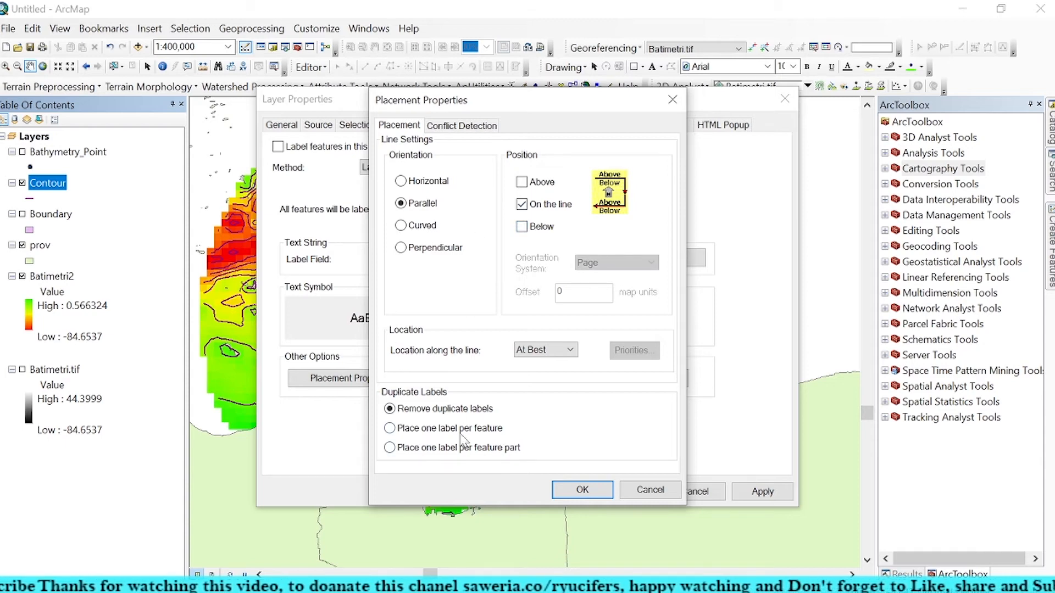
pyautogui.click(578, 490)
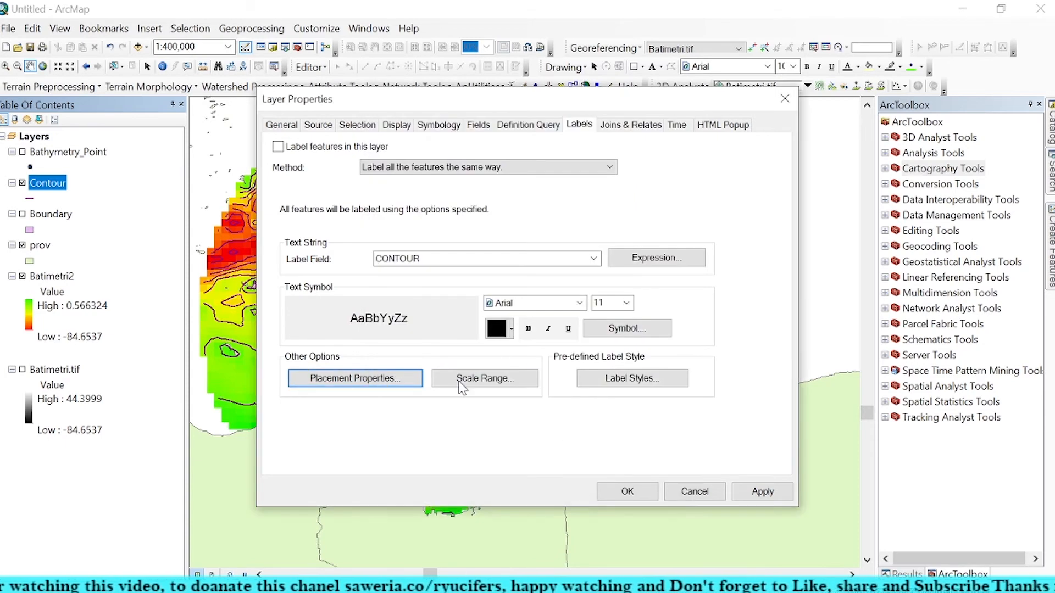
# Step: Apply the predefined Country 1 label style to the contour labels
pyautogui.click(631, 378)
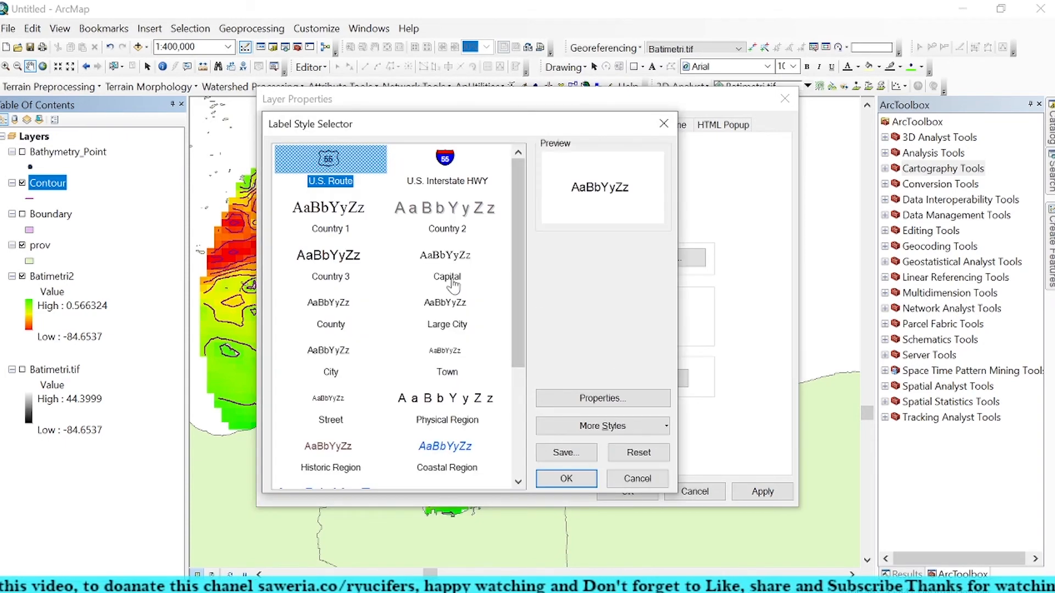
pyautogui.click(349, 216)
pyautogui.click(563, 479)
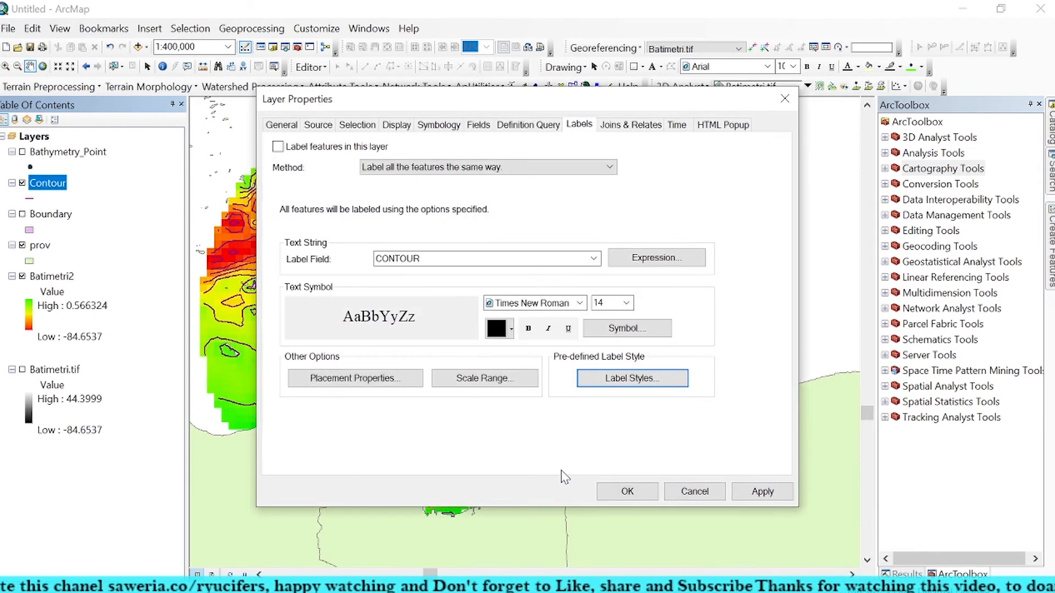
# Step: Review the contour labels' scale range and placement properties, accepting both as they are
pyautogui.click(496, 378)
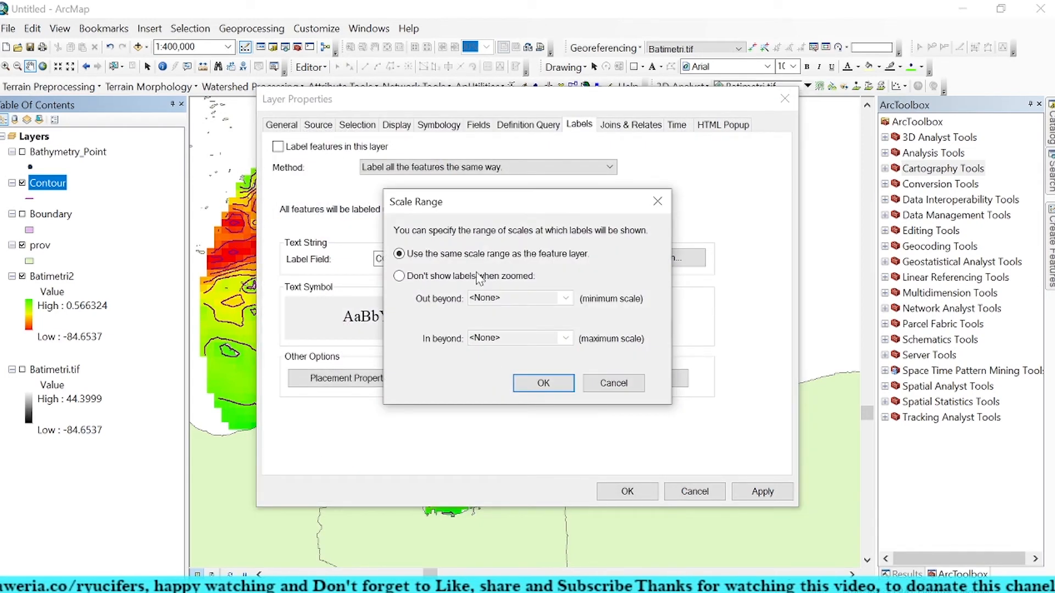
pyautogui.click(546, 384)
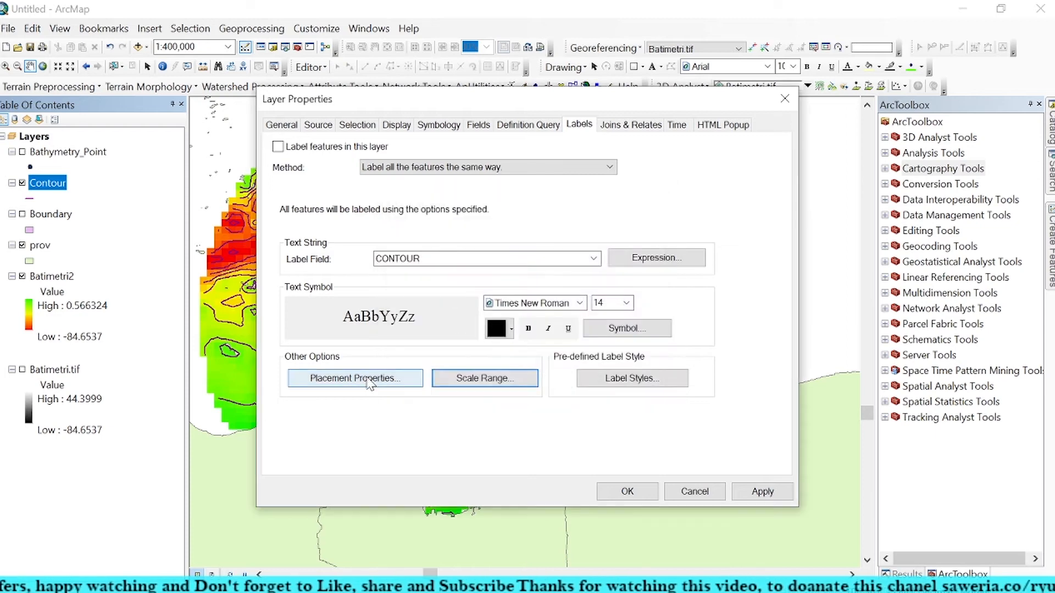
pyautogui.click(369, 383)
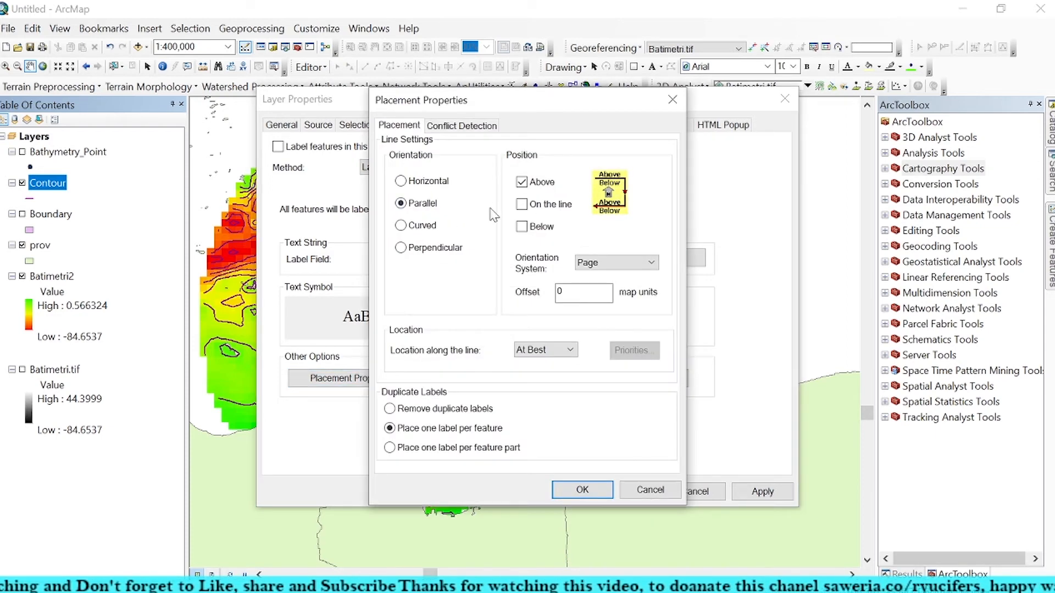
pyautogui.click(581, 491)
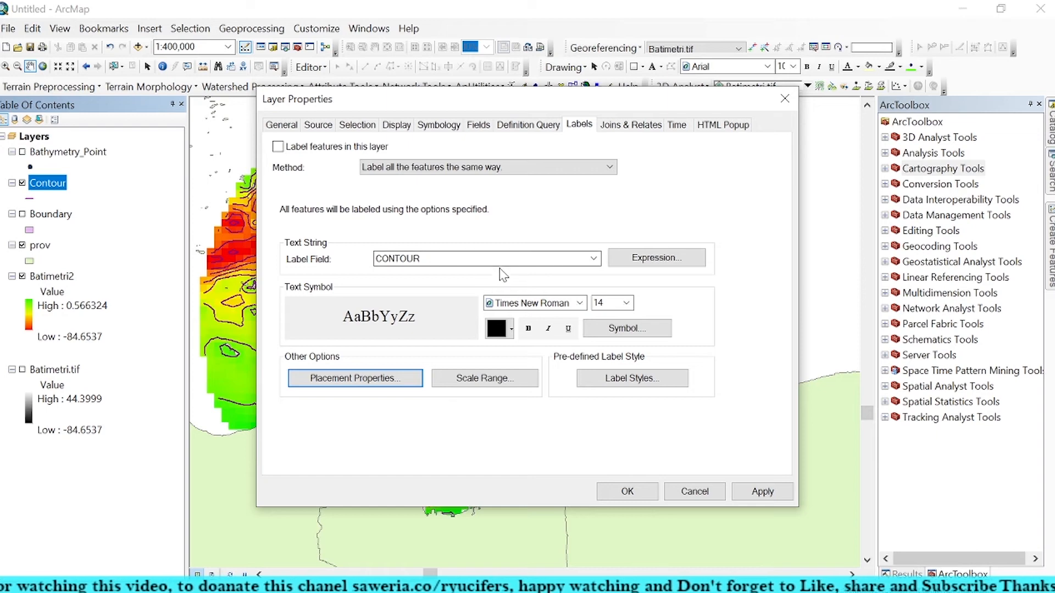
# Step: Make the contour label text bold in the Arial Black font, then apply and close the layer properties
pyautogui.click(530, 328)
pyautogui.click(579, 303)
pyautogui.scroll(8, 548, 351)
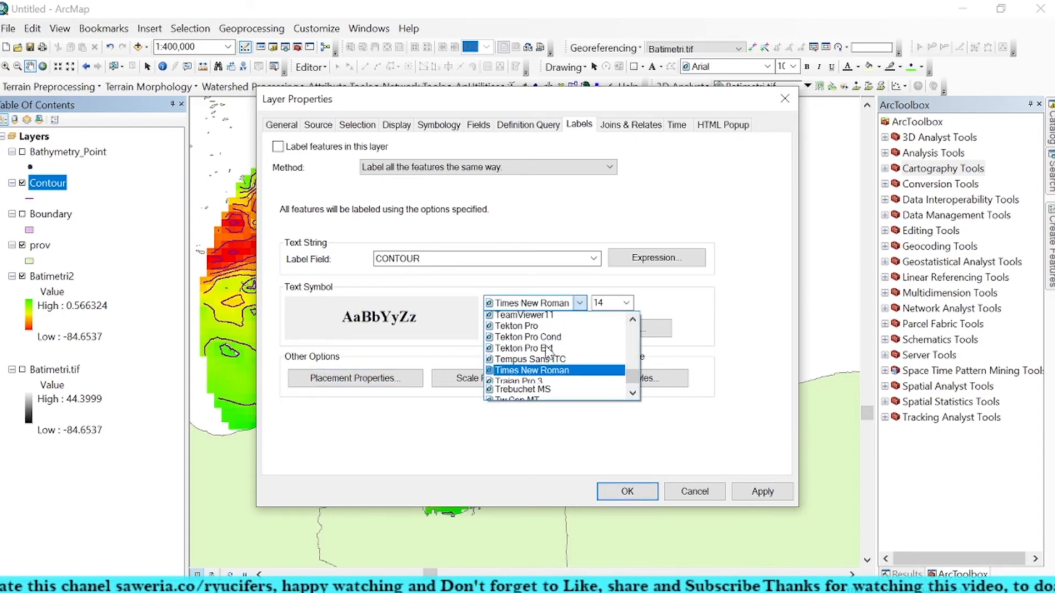
pyautogui.moveTo(637, 379); pyautogui.dragTo(637, 316)
pyautogui.scroll(-5, 543, 365)
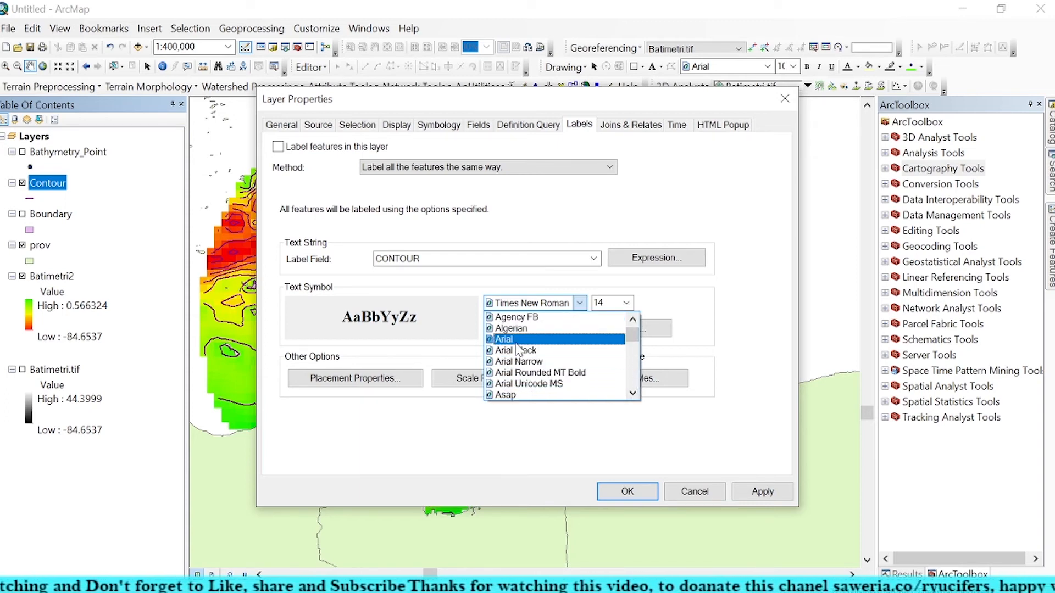
pyautogui.click(519, 350)
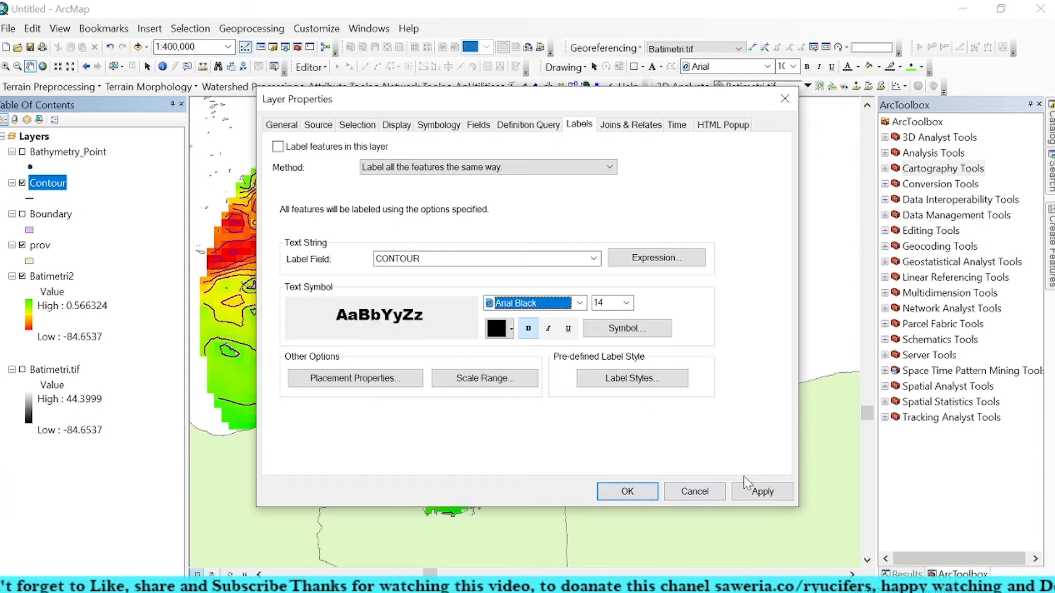
pyautogui.click(759, 490)
pyautogui.click(627, 493)
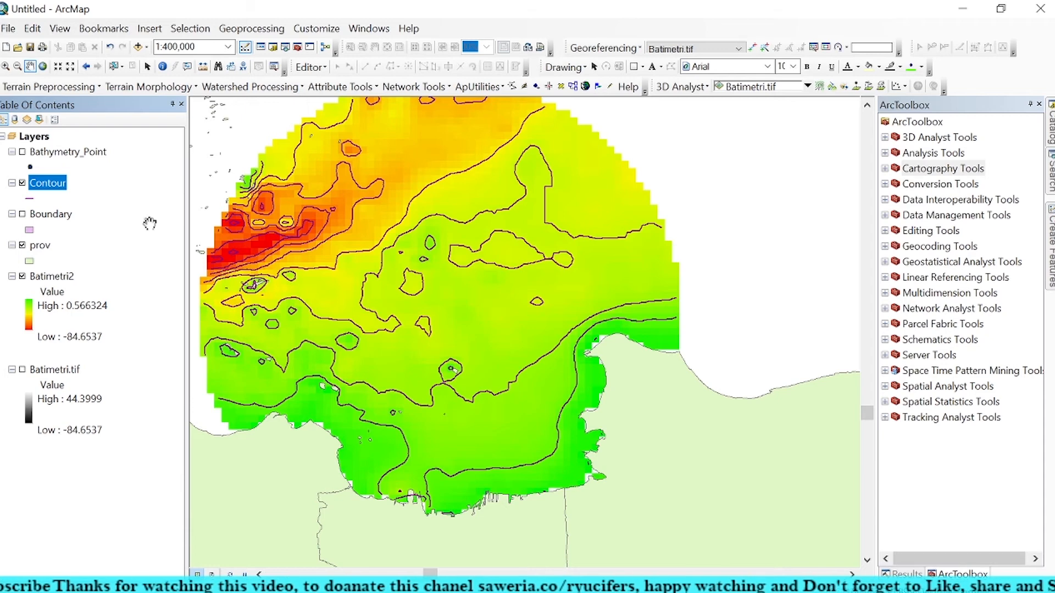
# Step: Turn on feature labelling for the Contour layer and apply it, closing the layer properties
pyautogui.rightClick(28, 187)
pyautogui.click(98, 508)
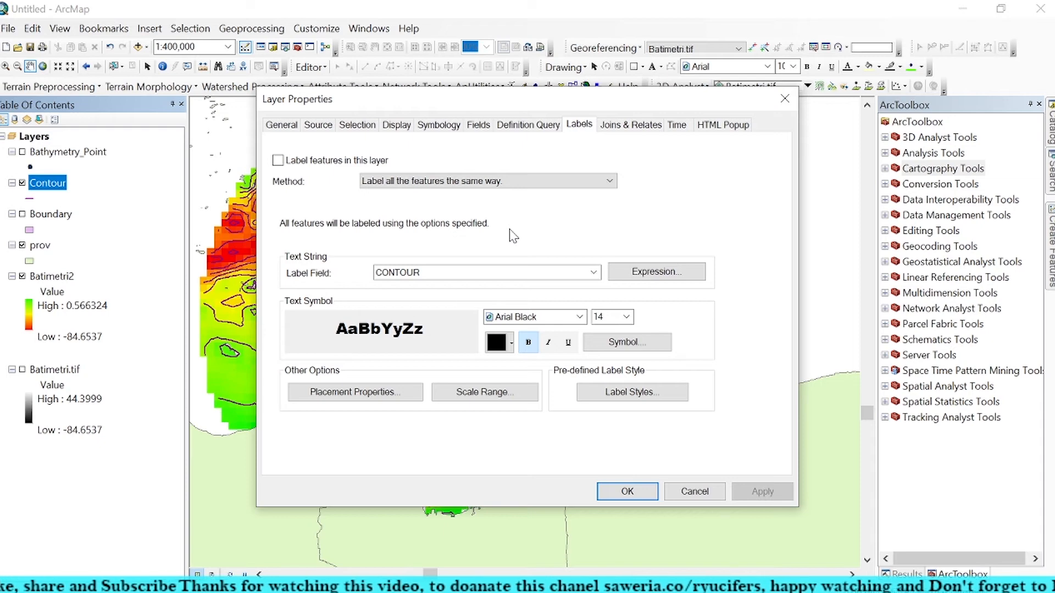
pyautogui.click(278, 160)
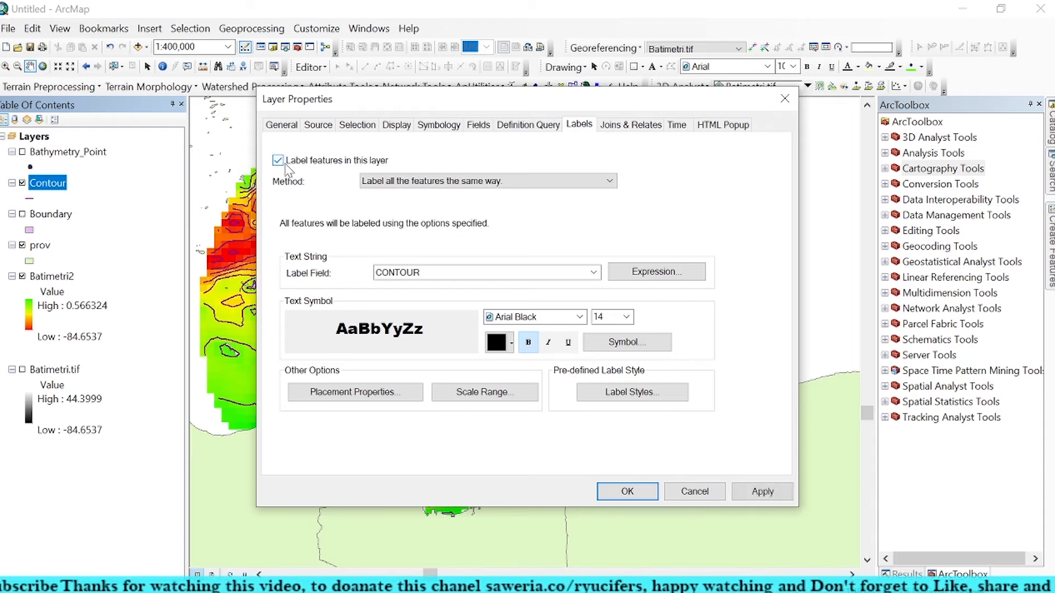
pyautogui.click(747, 491)
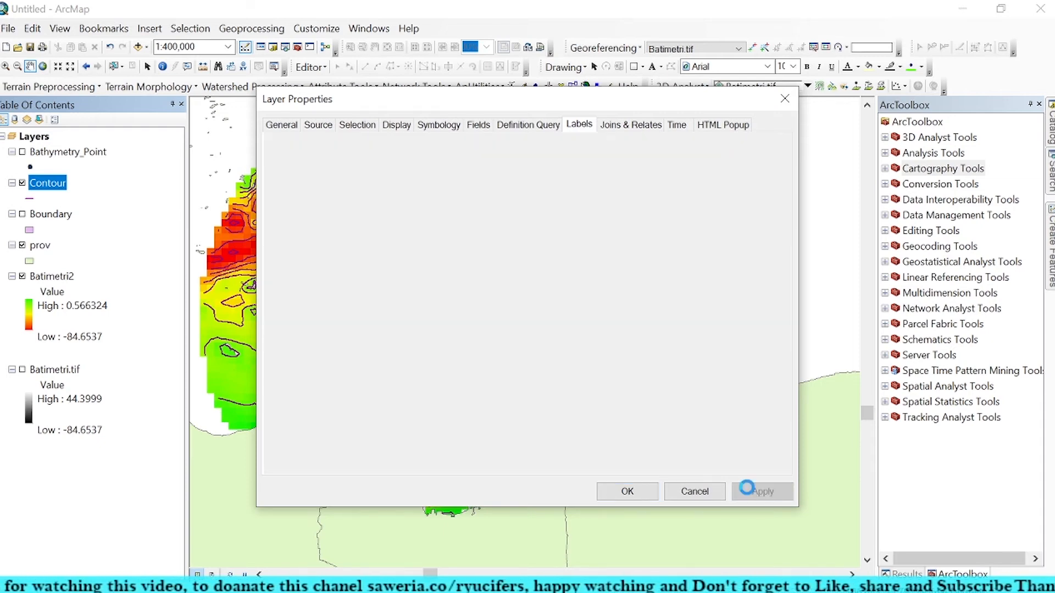
pyautogui.click(624, 490)
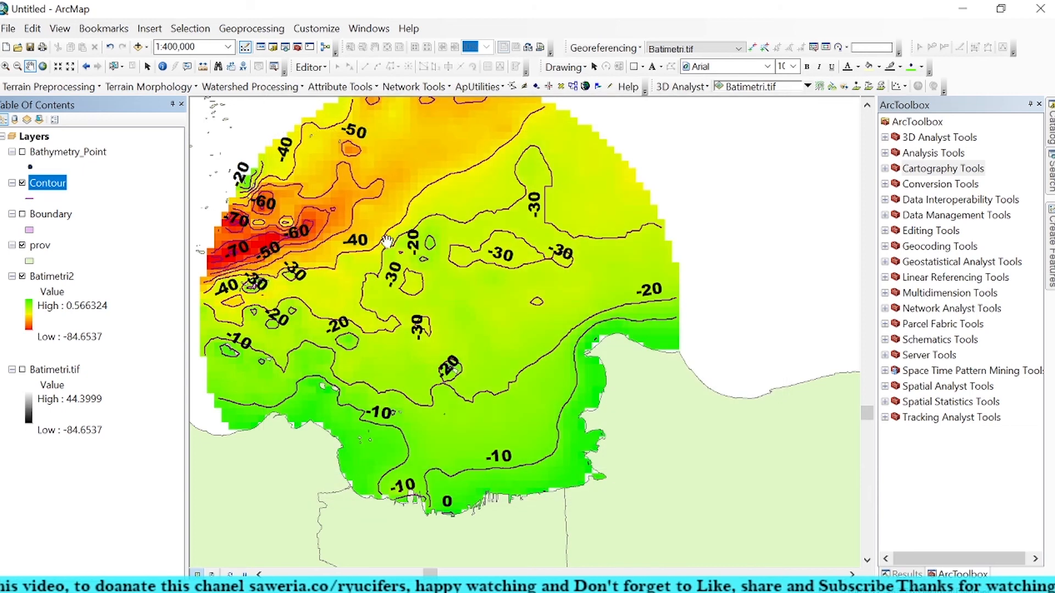
# Step: Reopen the Contour layer's label settings and apply a label text size of 9
pyautogui.rightClick(45, 185)
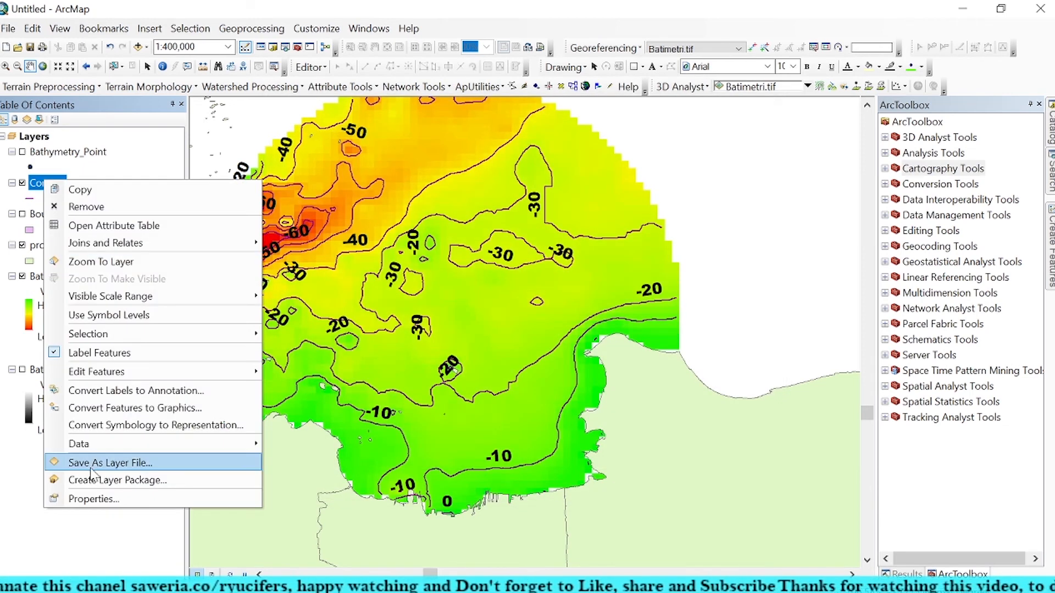
pyautogui.click(102, 500)
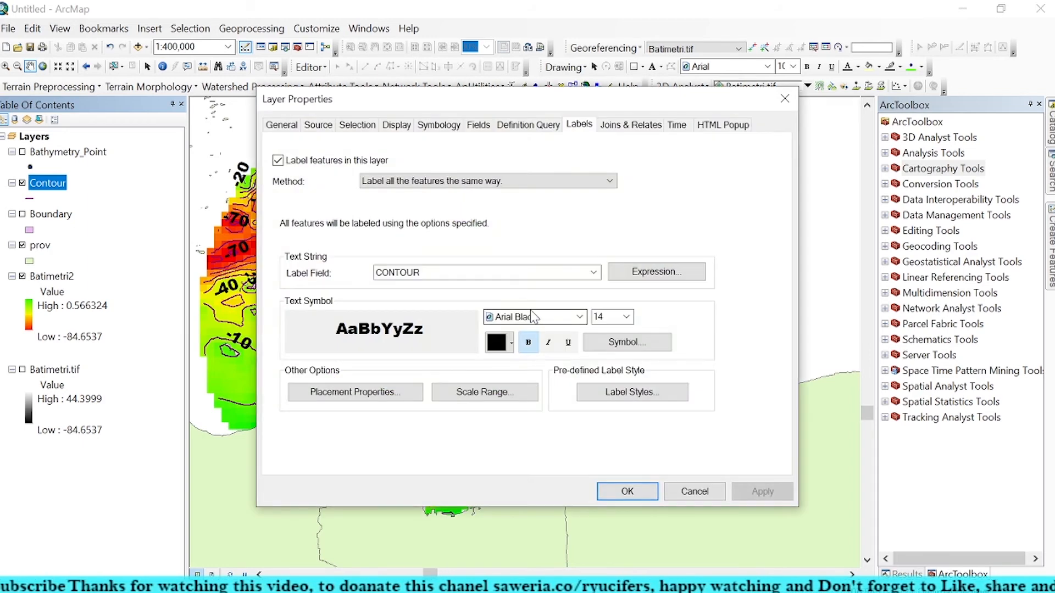
pyautogui.click(627, 316)
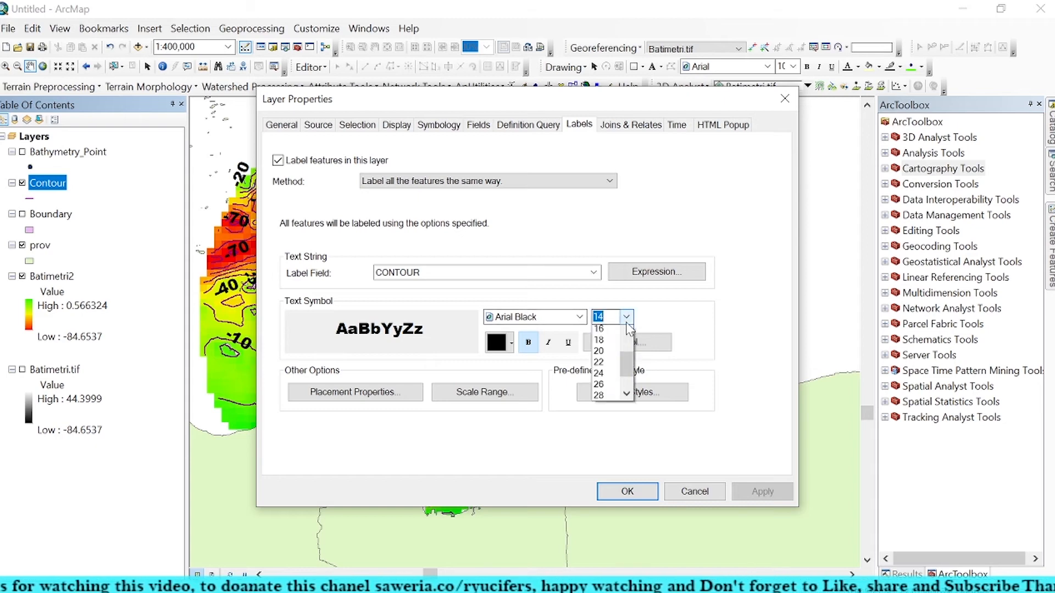
pyautogui.scroll(3, 612, 352)
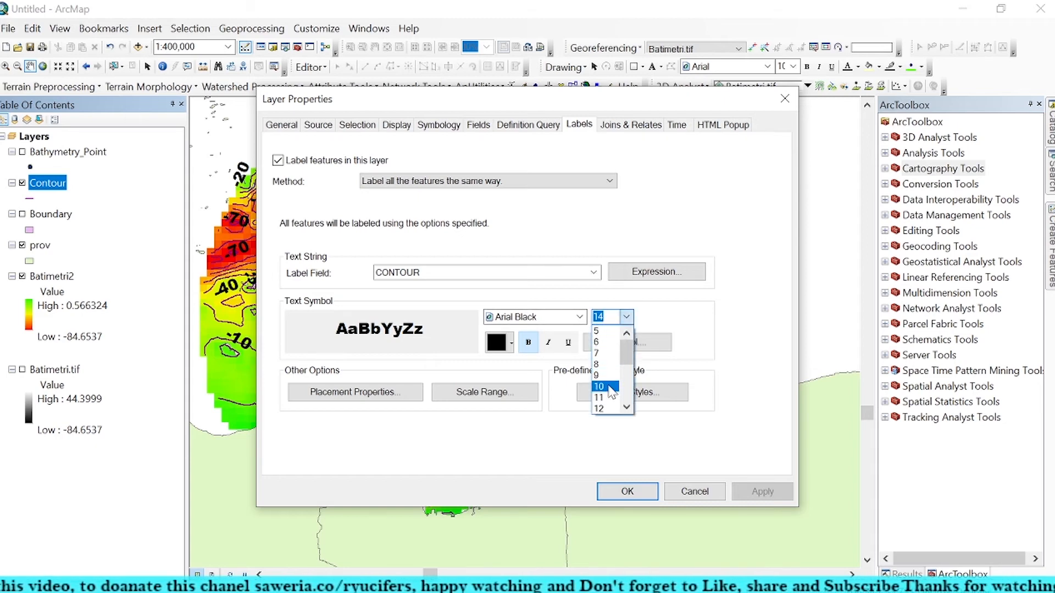
pyautogui.click(606, 376)
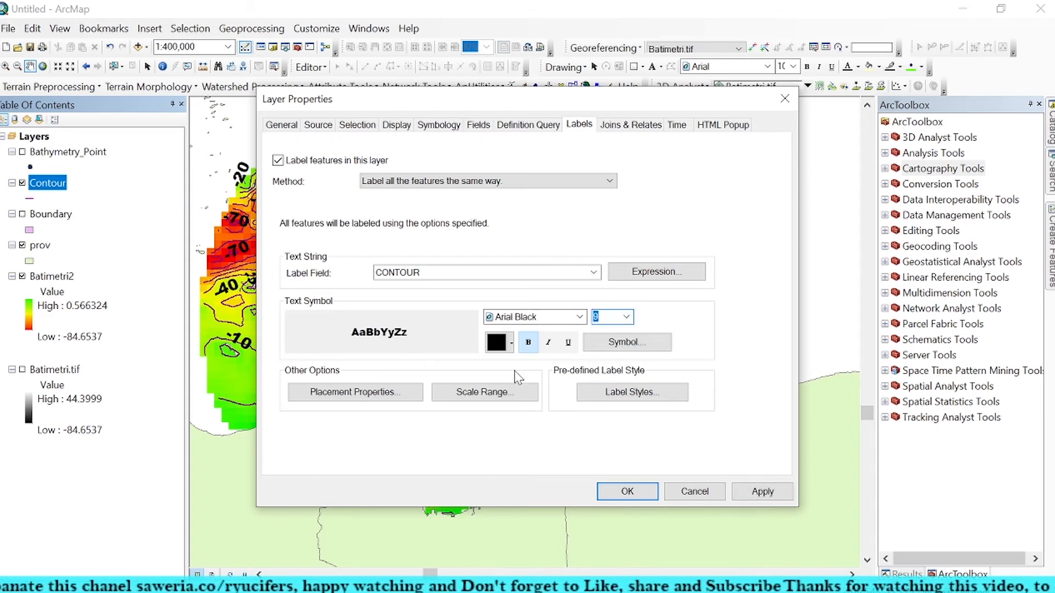
pyautogui.click(752, 487)
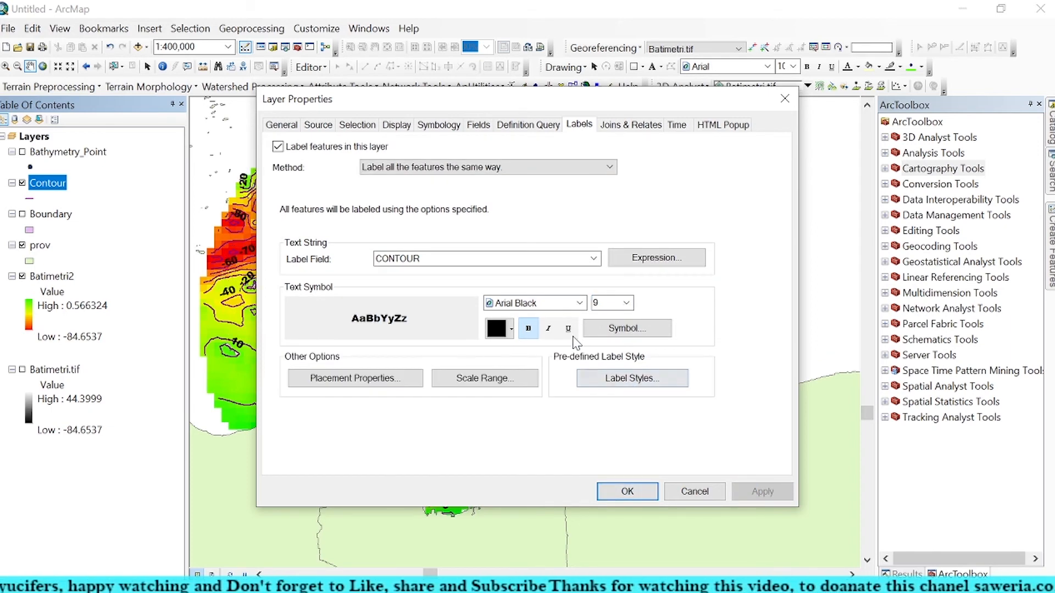
# Step: Remove the bold formatting from the contour labels and apply the Arial font
pyautogui.click(531, 329)
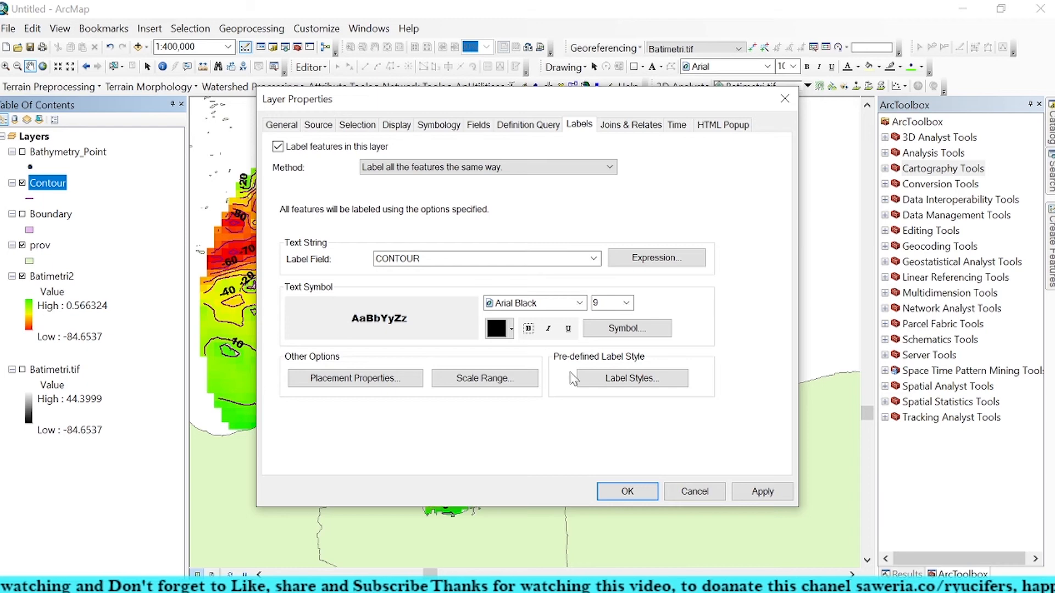
pyautogui.click(761, 491)
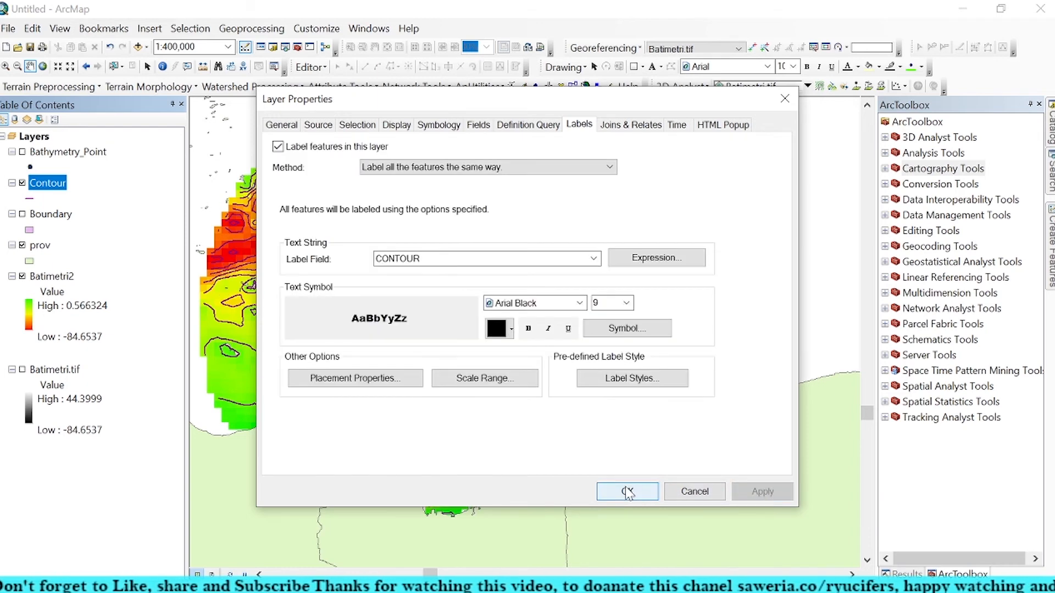
pyautogui.click(580, 304)
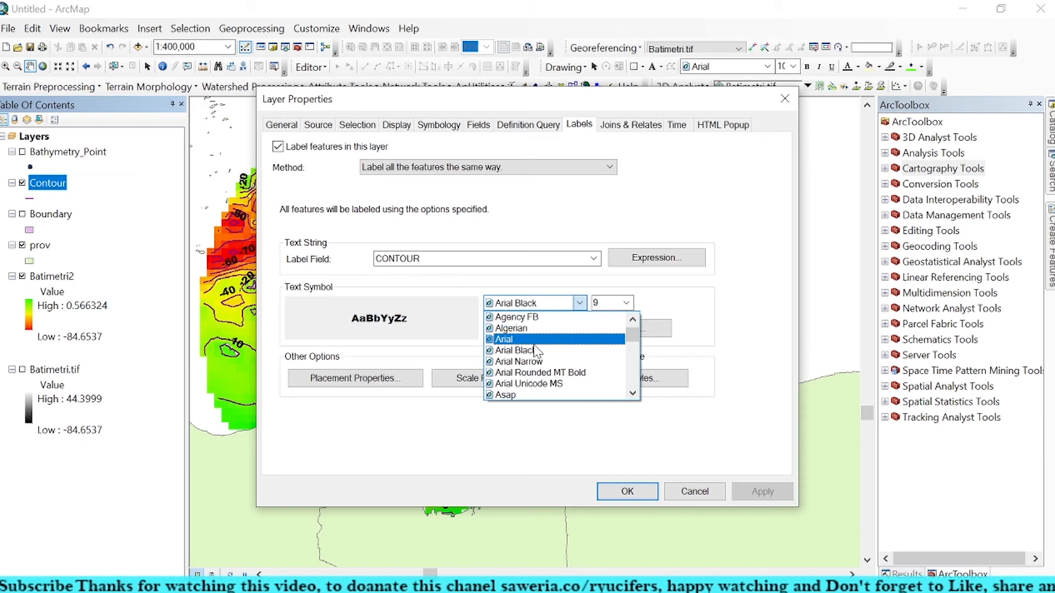
pyautogui.click(533, 341)
pyautogui.click(761, 491)
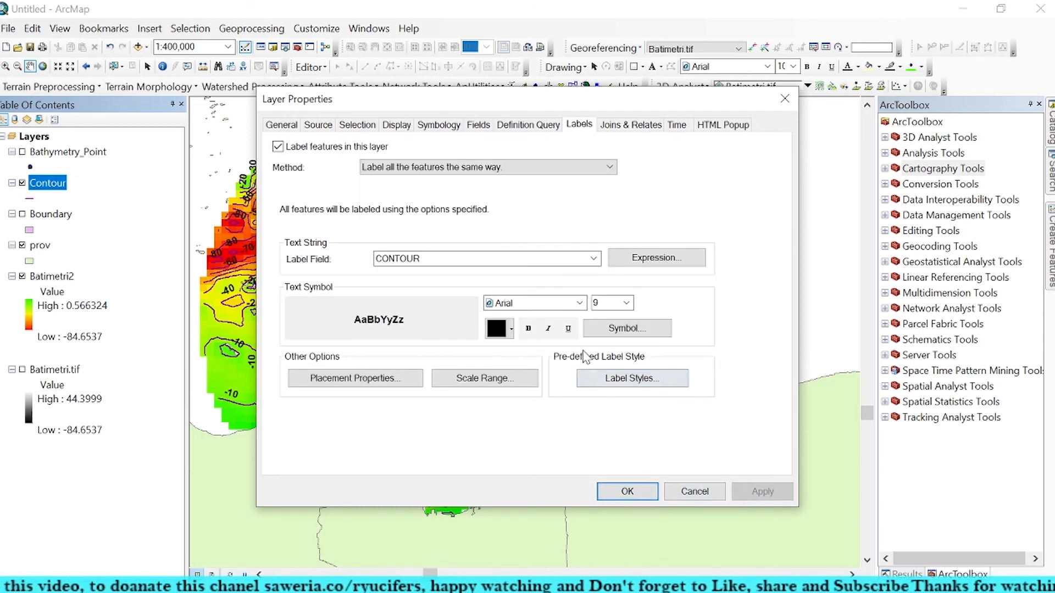
# Step: Set the contour label text size to 7, then apply and close the layer properties
pyautogui.click(626, 302)
pyautogui.scroll(1, 610, 340)
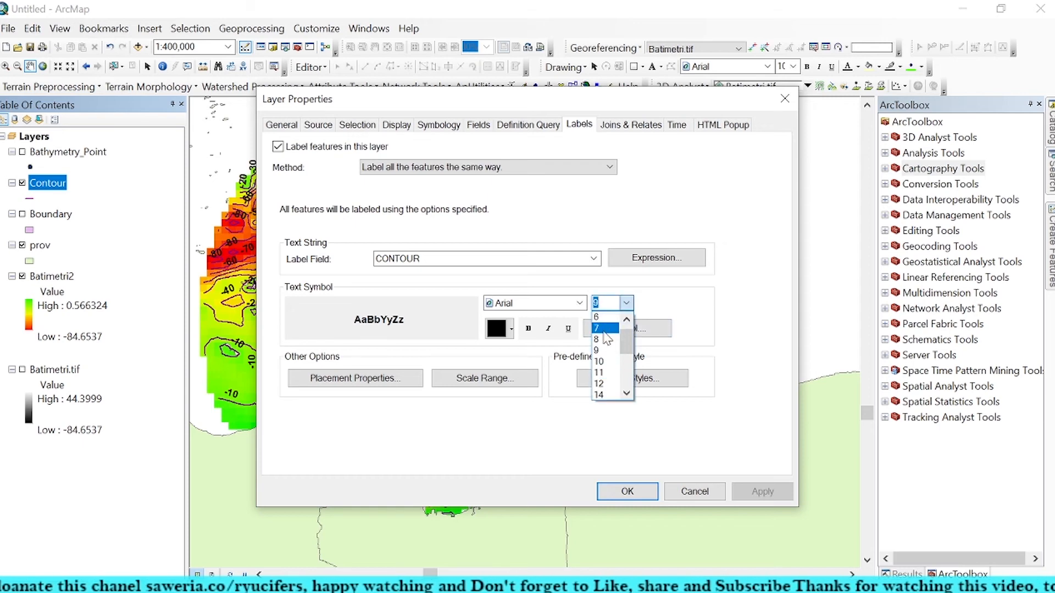
pyautogui.click(601, 323)
pyautogui.click(747, 491)
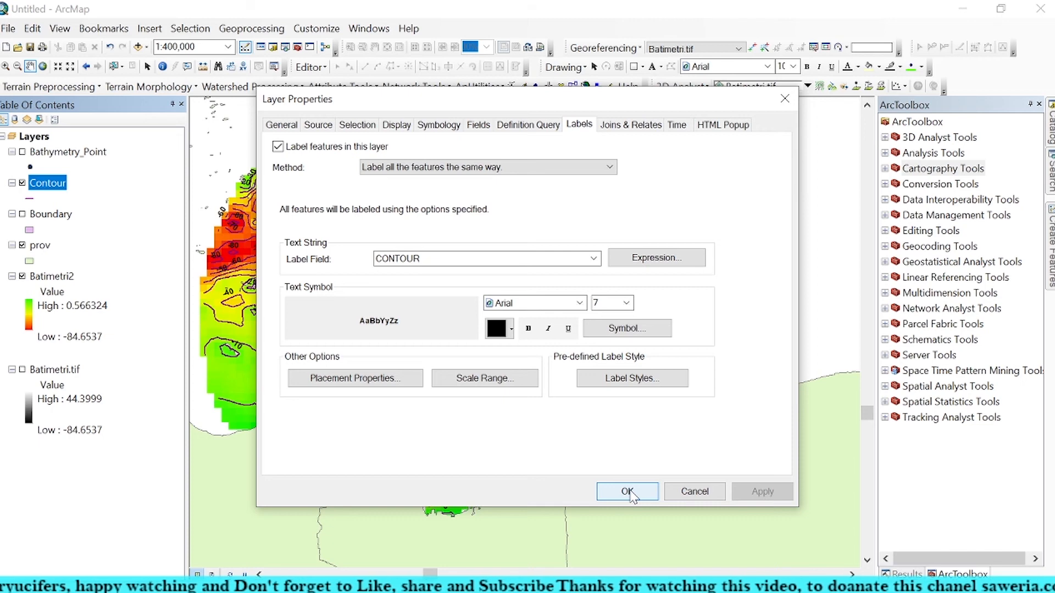
pyautogui.click(627, 492)
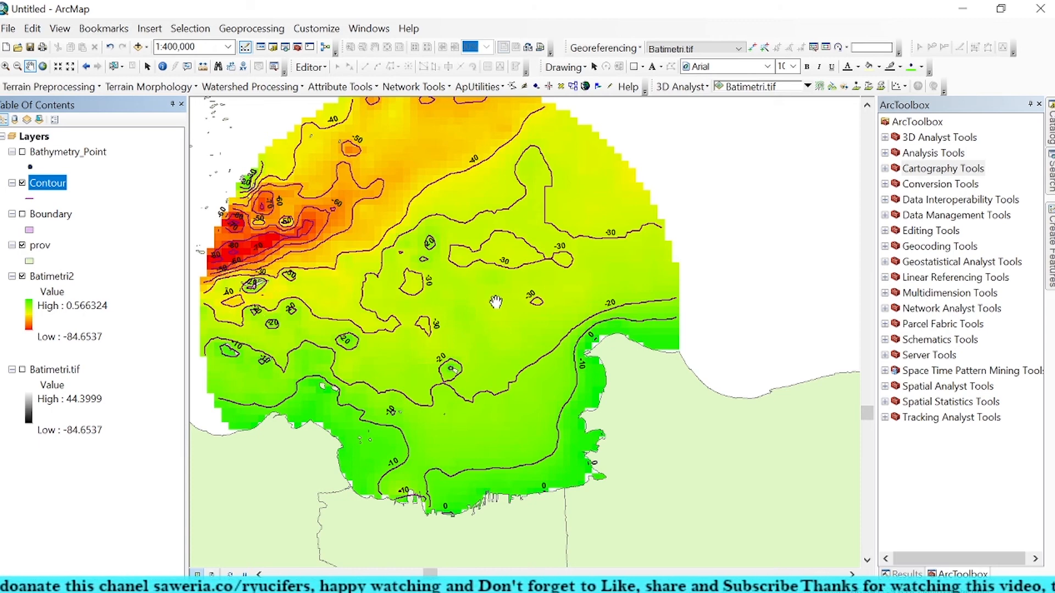
# Step: Switch to File Explorer's Data Processing folder and list its files in the Details view
pyautogui.click(948, 8)
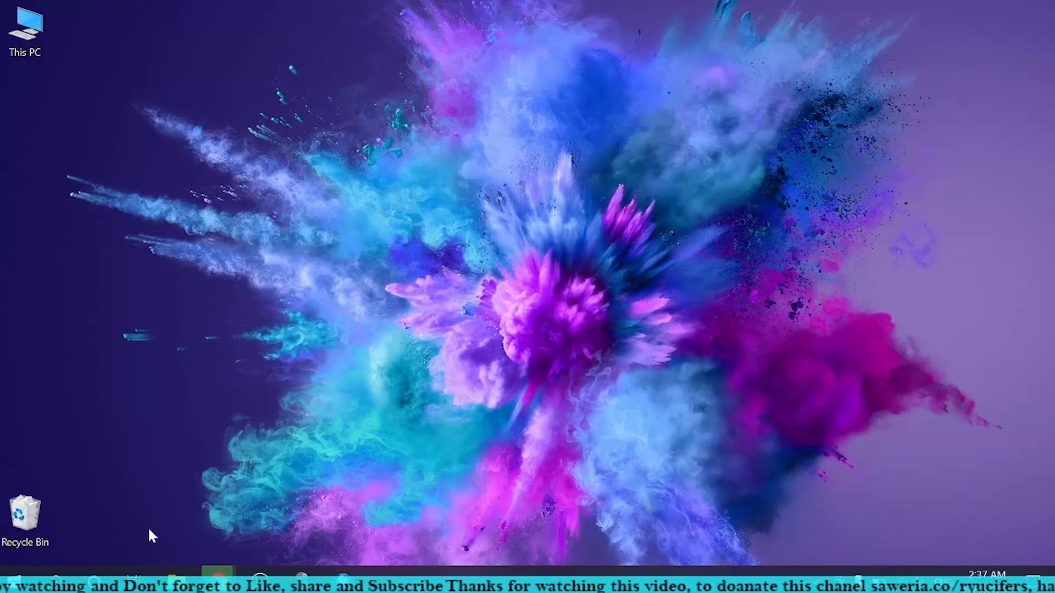
pyautogui.click(175, 574)
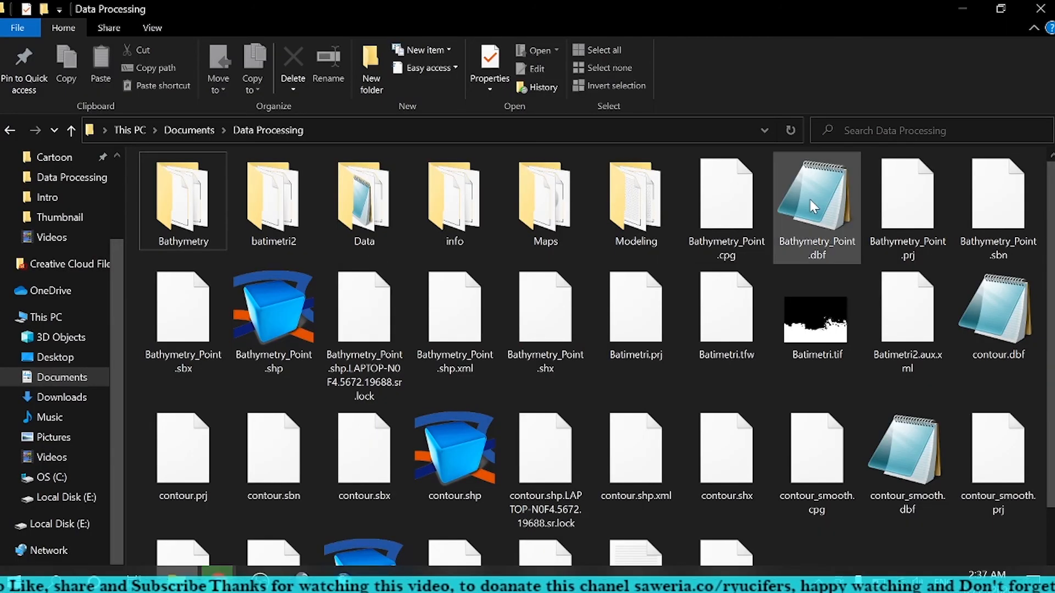
pyautogui.rightClick(502, 256)
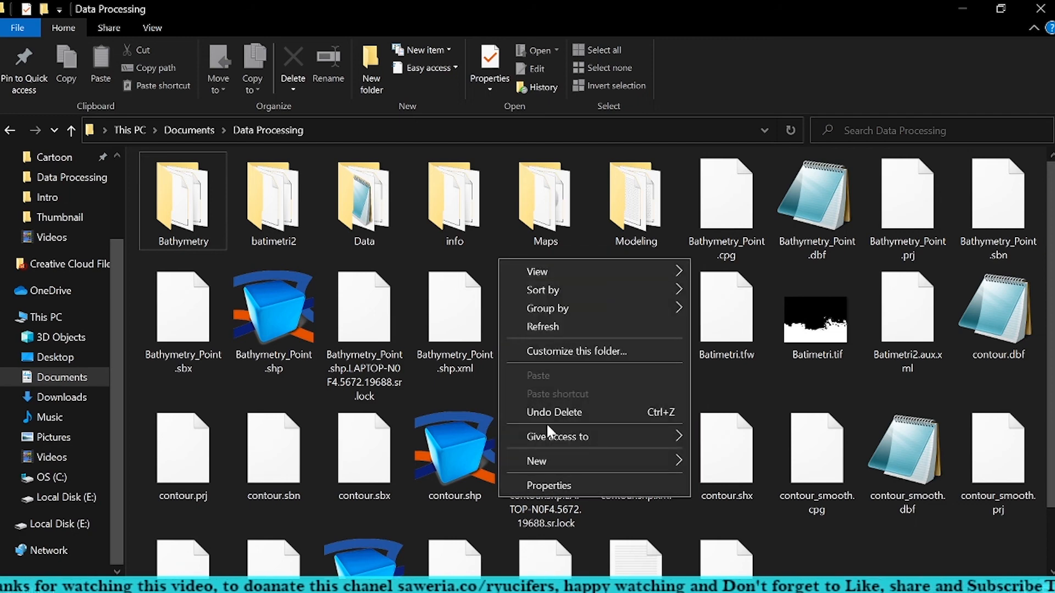
pyautogui.moveTo(550, 270)
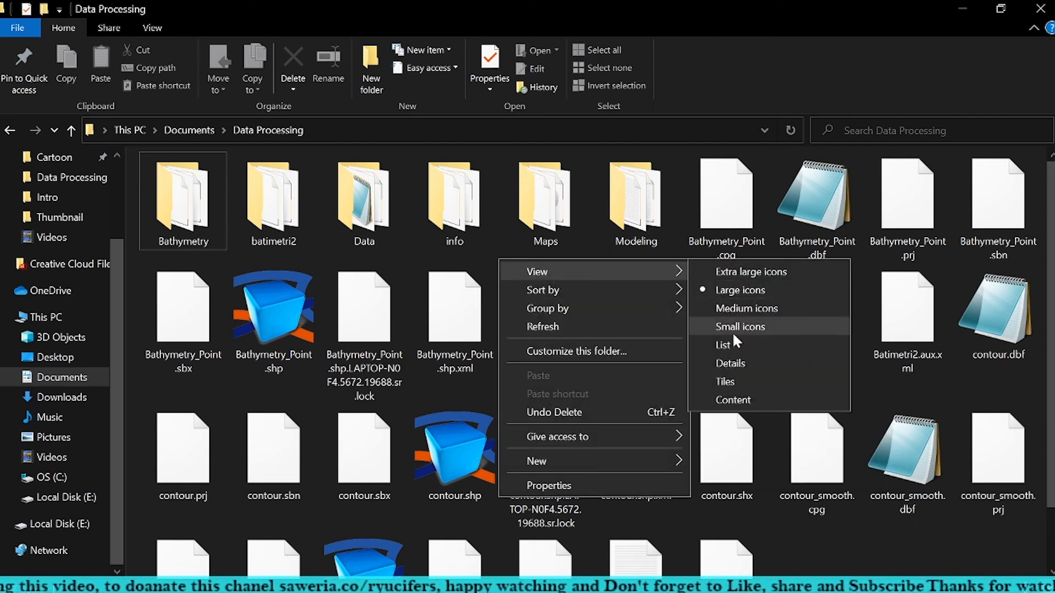
pyautogui.click(730, 363)
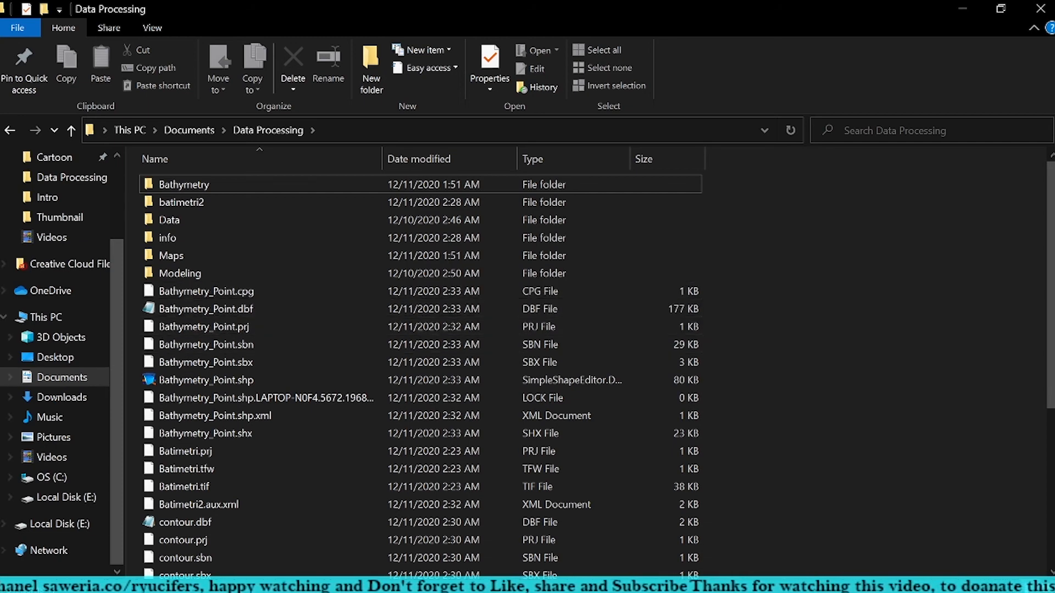
# Step: Launch Excel from the Office apps group
pyautogui.press('super')
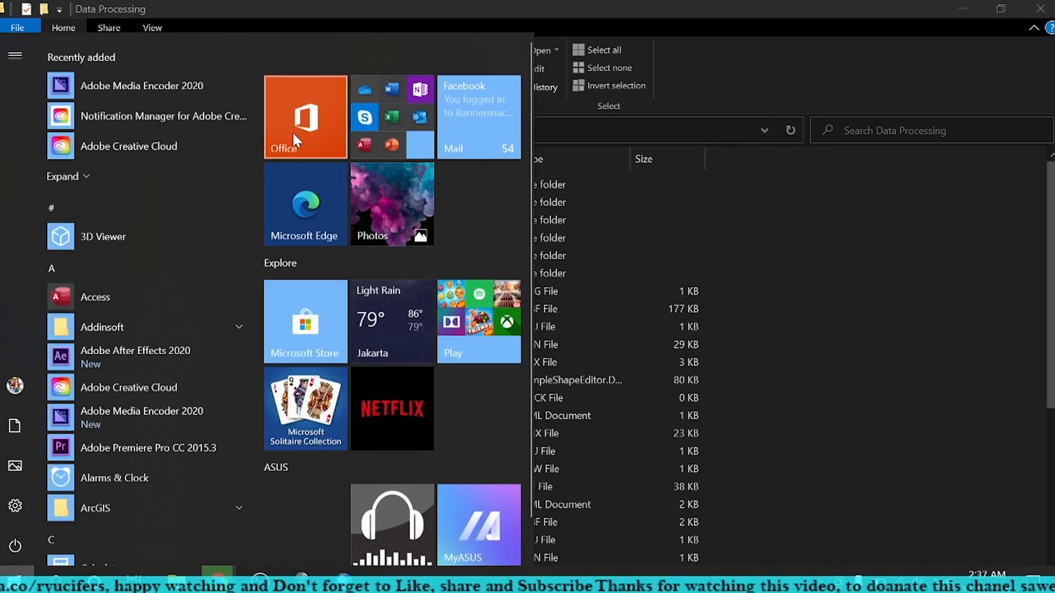
pyautogui.click(390, 124)
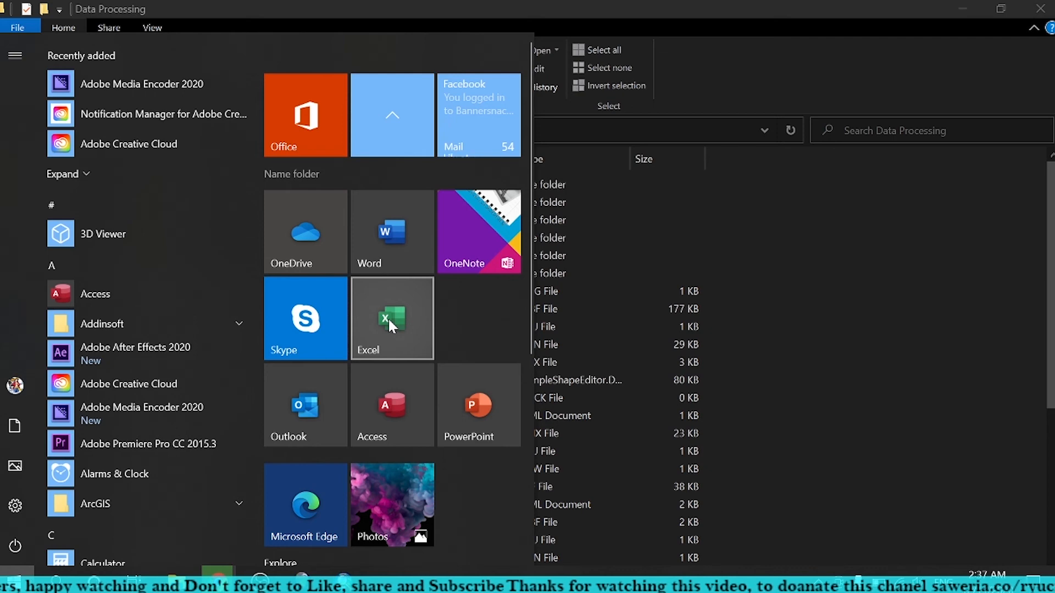
pyautogui.click(389, 321)
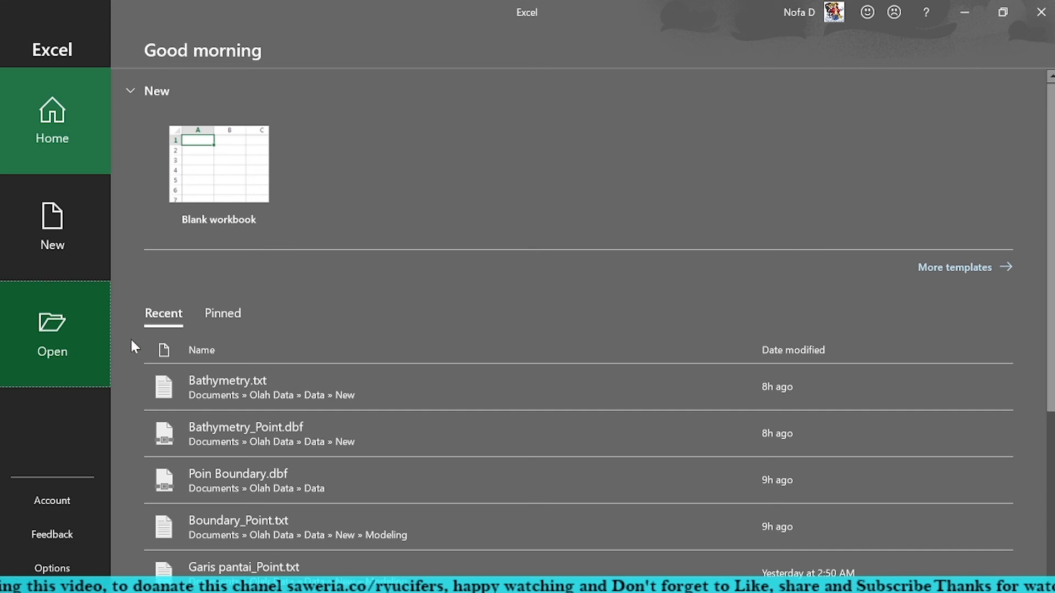
# Step: Browse to the Data Processing folder, show all file types, and open Bathymetry_Point.dbf
pyautogui.click(11, 356)
pyautogui.click(220, 297)
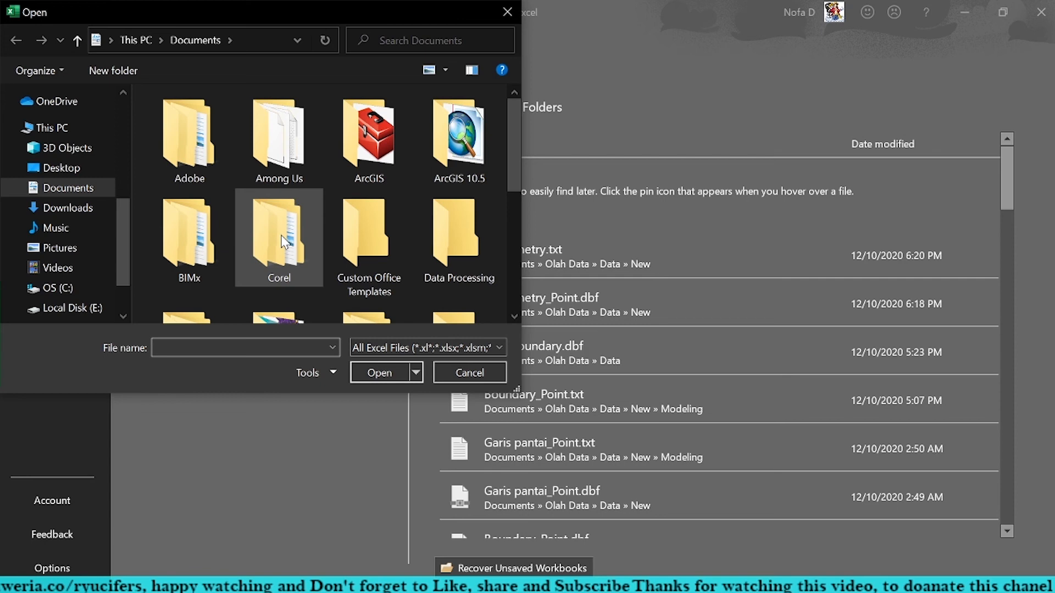
pyautogui.doubleClick(456, 236)
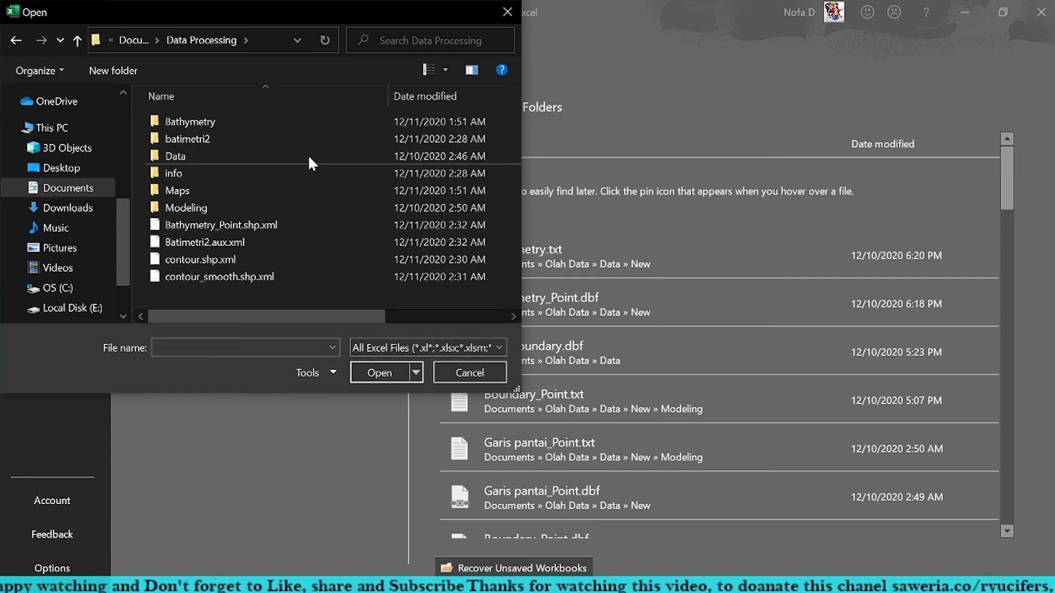
pyautogui.click(428, 347)
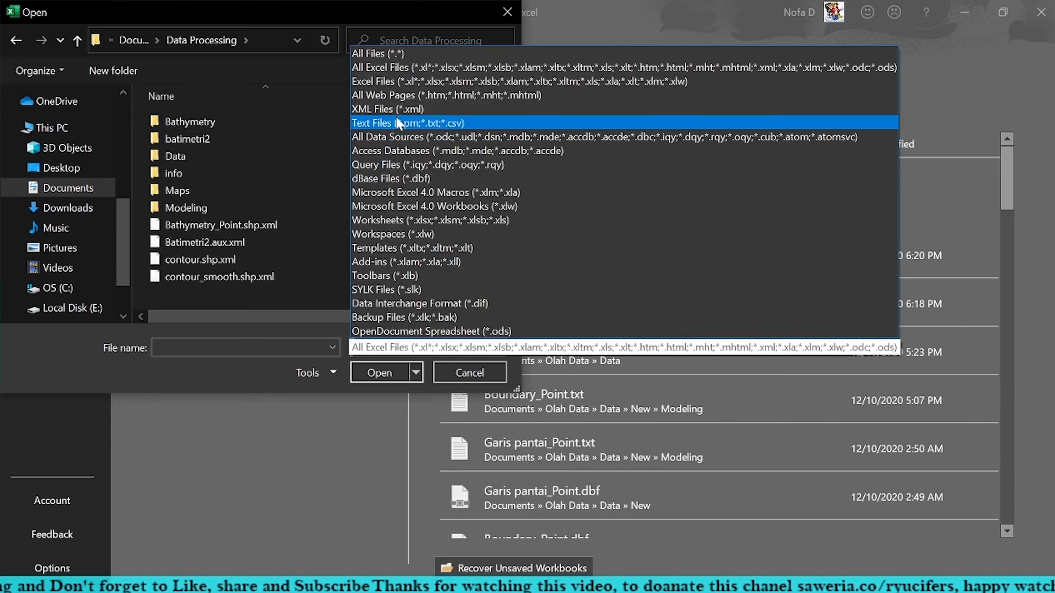
pyautogui.click(385, 48)
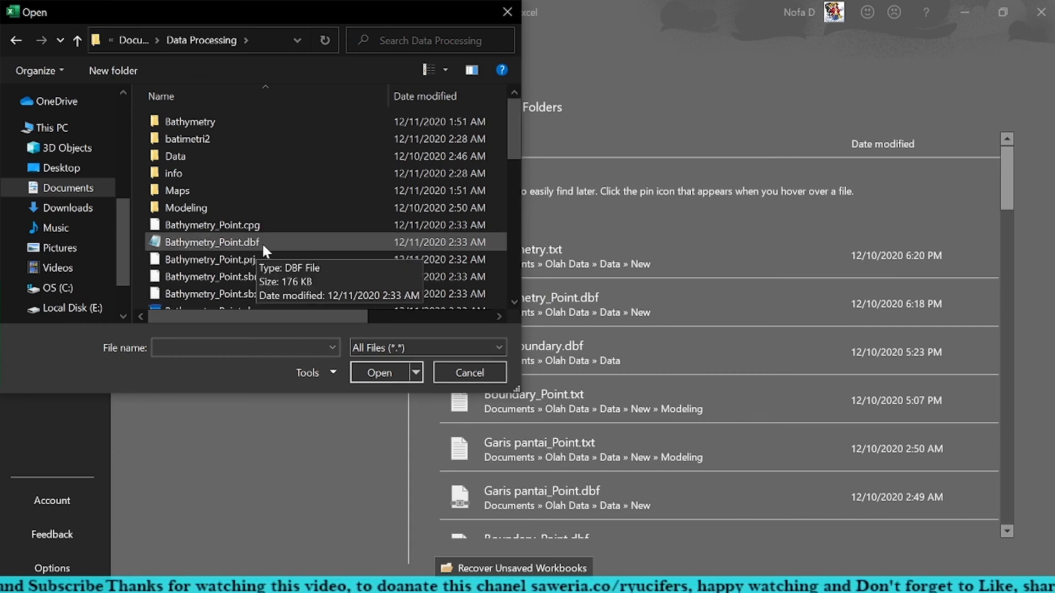
pyautogui.click(262, 242)
pyautogui.click(380, 372)
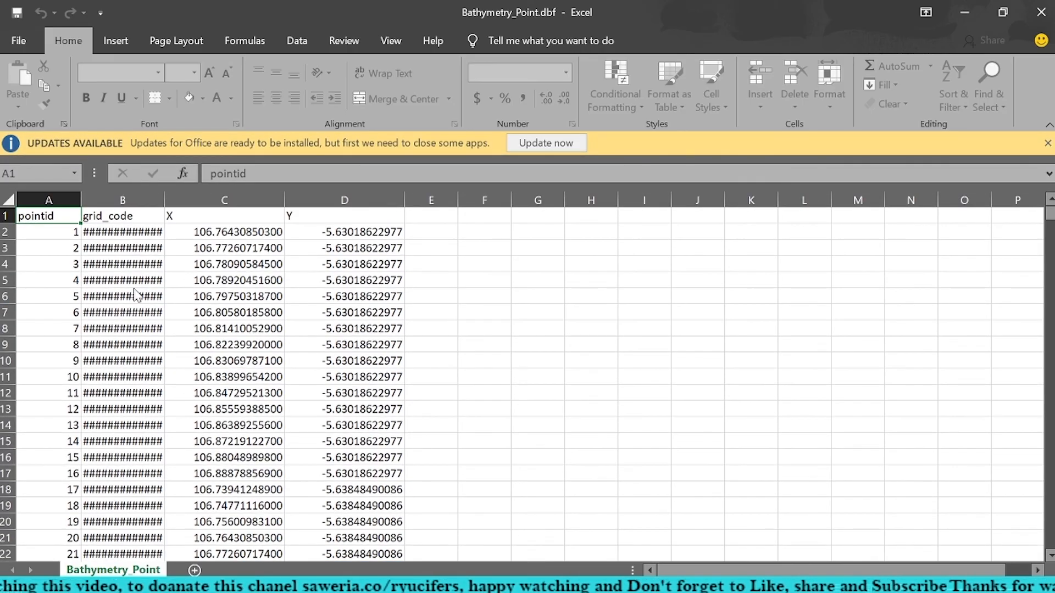
# Step: Fit the grid_code column's width to its contents and delete the pointid column
pyautogui.doubleClick(164, 199)
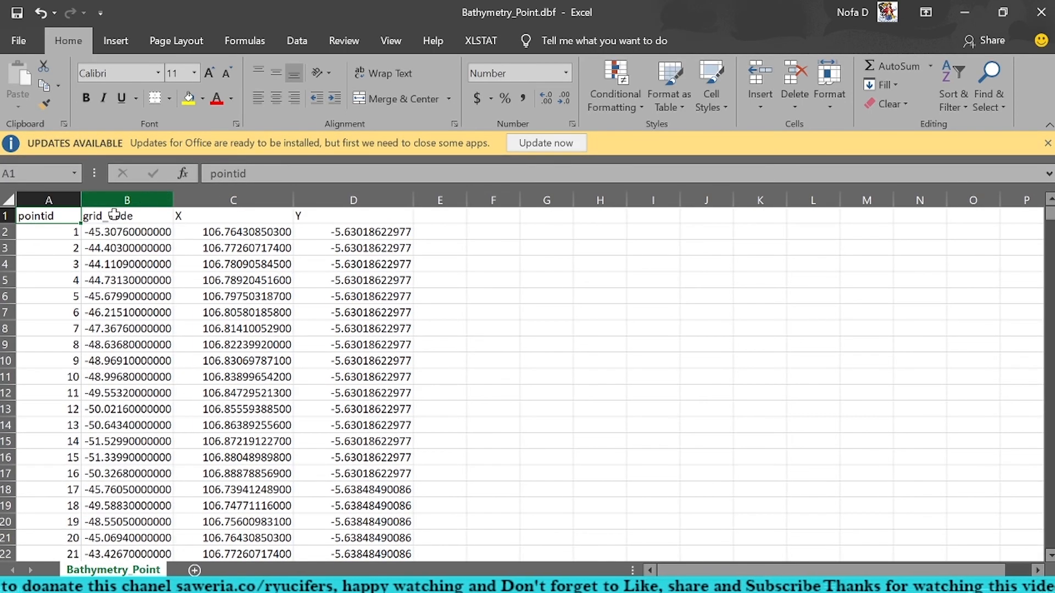
pyautogui.click(55, 200)
pyautogui.rightClick(59, 202)
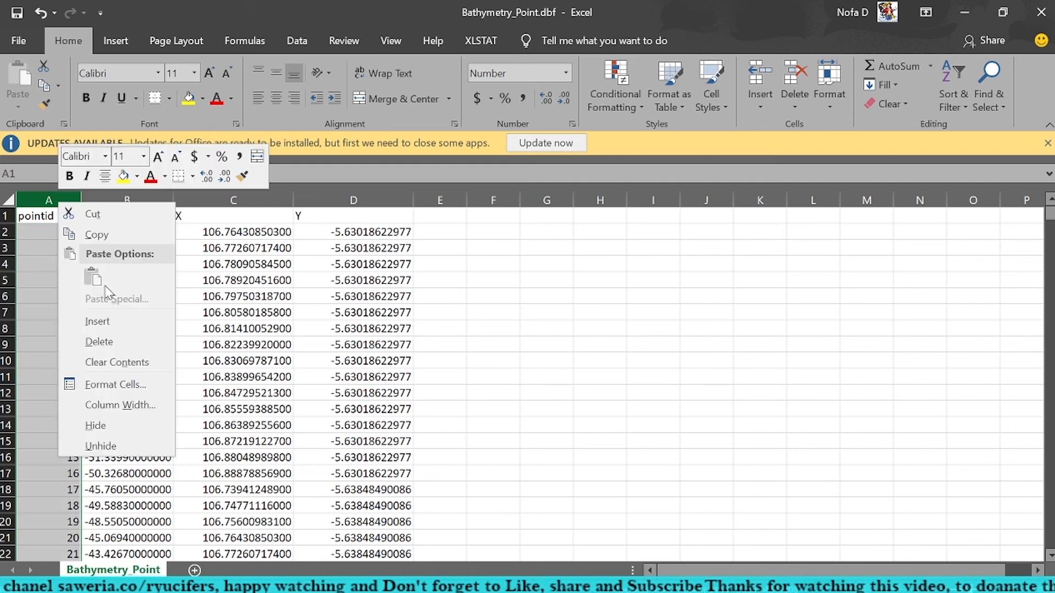
pyautogui.click(100, 341)
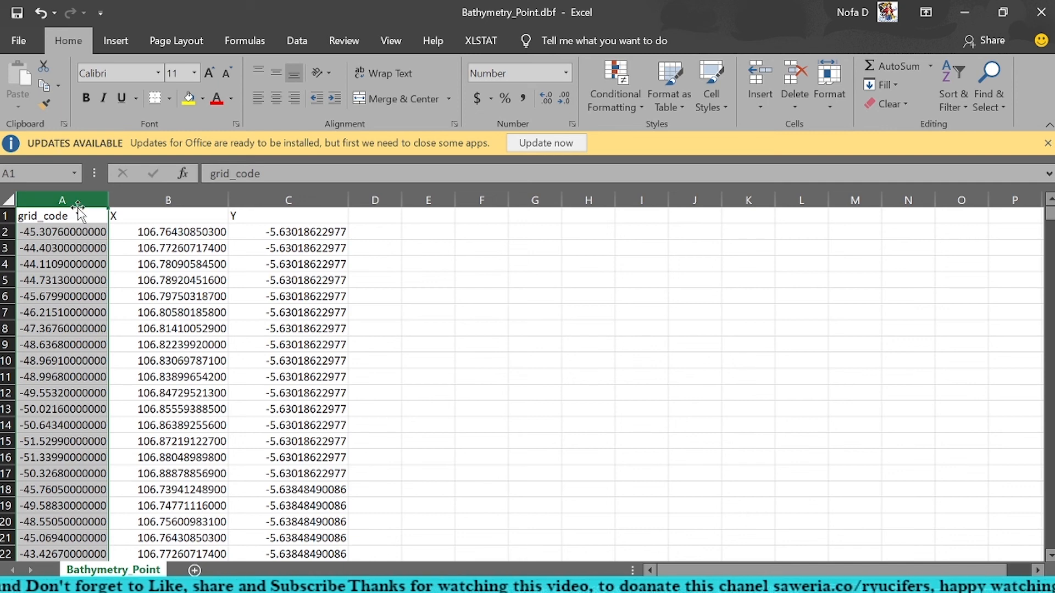
# Step: Move the grid_code column after the Y column without leaving an empty first column, and rename its header to Z
pyautogui.moveTo(81, 215); pyautogui.dragTo(369, 219)
pyautogui.click(42, 200)
pyautogui.rightClick(43, 200)
pyautogui.click(86, 344)
pyautogui.click(289, 220)
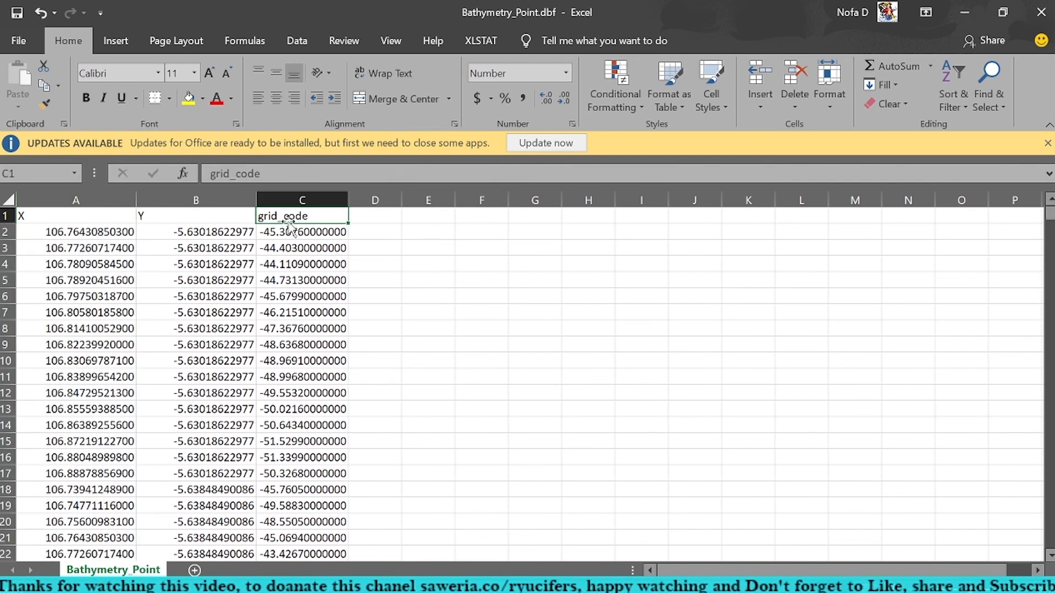
pyautogui.write('Z')
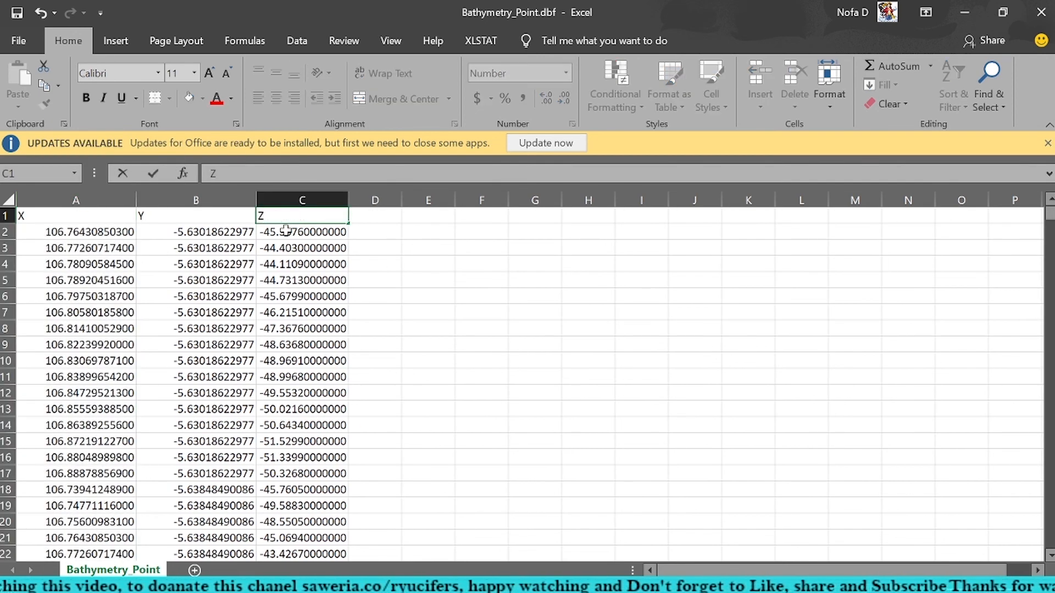
# Step: Confirm the Z header in C1 and check the X, Y and Z headings across the first row
pyautogui.press('Return')
pyautogui.press('Up')
pyautogui.press('Left')
pyautogui.press('Left')
pyautogui.press('Right')
pyautogui.press('Right')
pyautogui.press('Left')
pyautogui.press('Left')
pyautogui.press('Right')
pyautogui.press('Right')
pyautogui.press('Left')
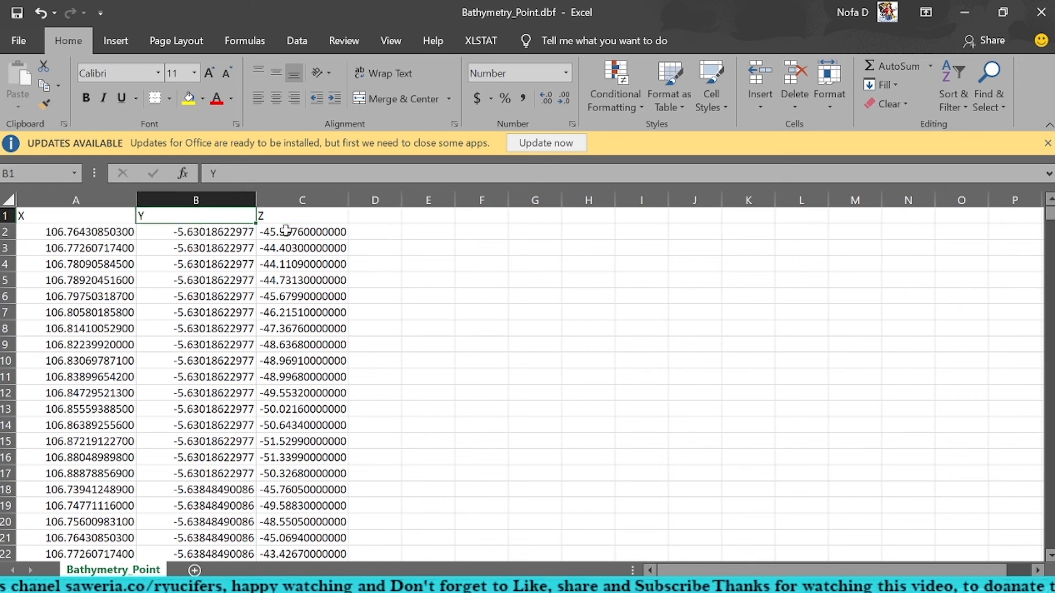
pyautogui.press('Left')
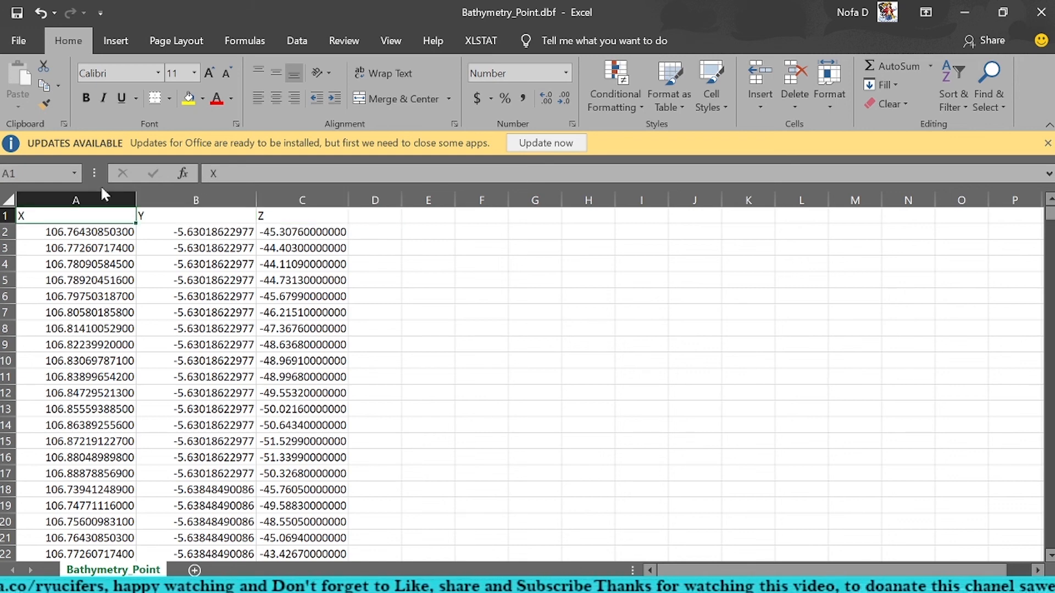
# Step: Delete the header row containing X, Y and Z from the sheet
pyautogui.click(5, 215)
pyautogui.rightClick(4, 215)
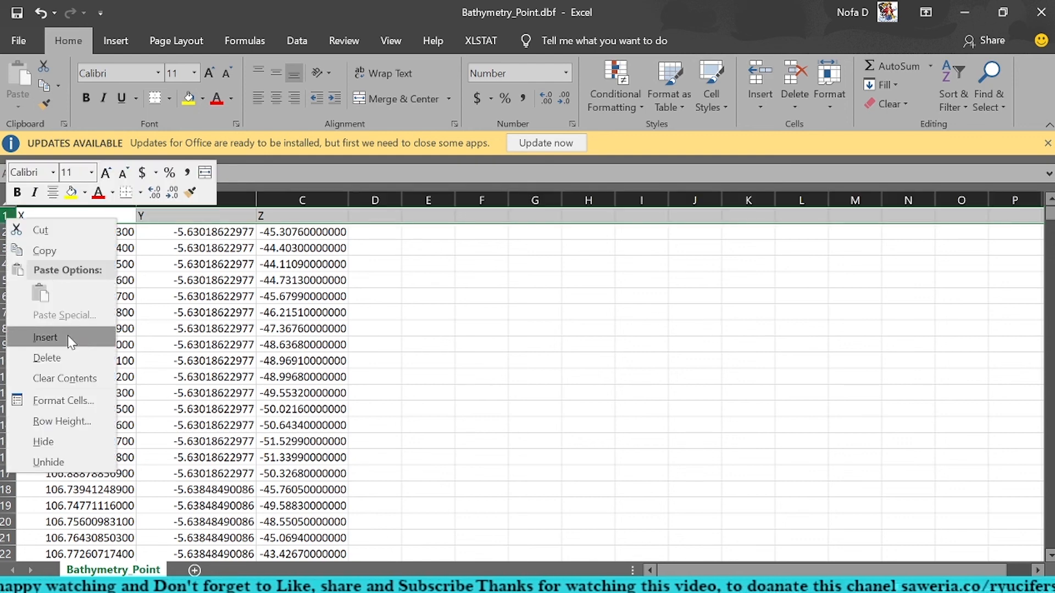
pyautogui.click(66, 360)
# Step: Set up saving a copy of the table in the Modeling folder as Text (Tab delimited)
pyautogui.click(19, 41)
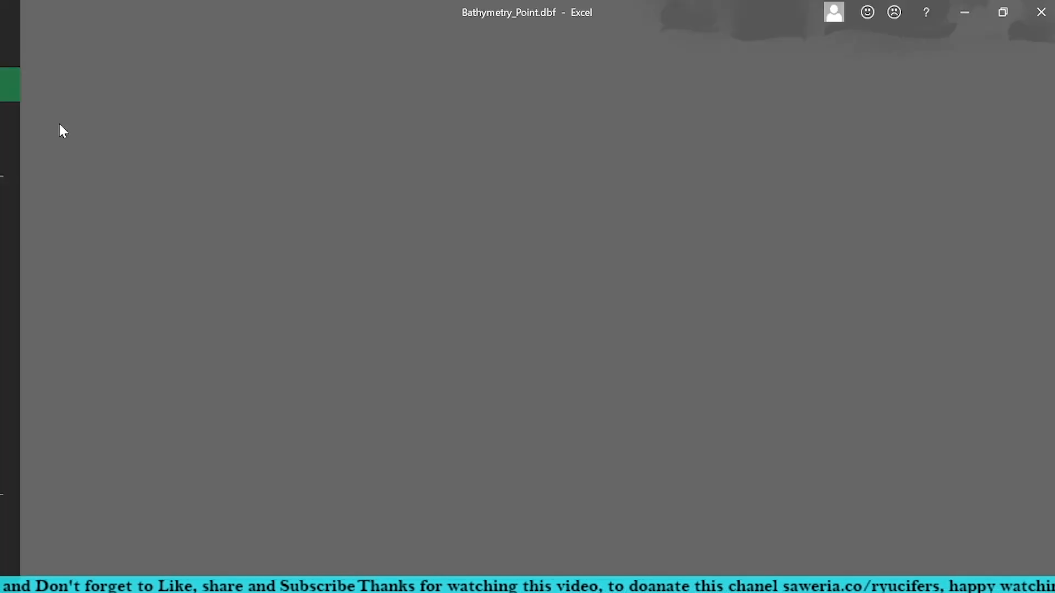
pyautogui.click(55, 268)
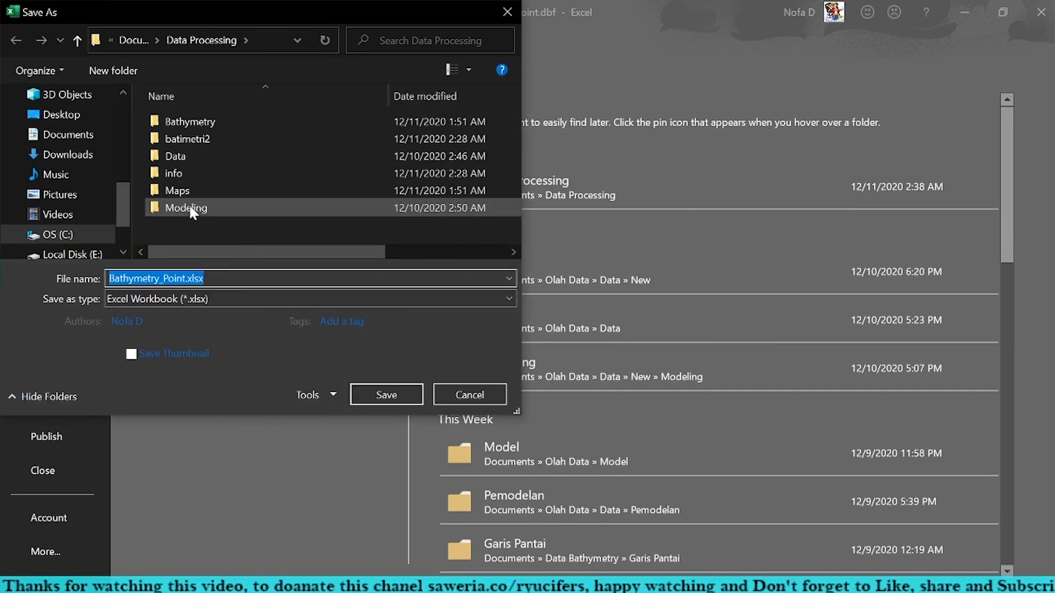
pyautogui.doubleClick(190, 208)
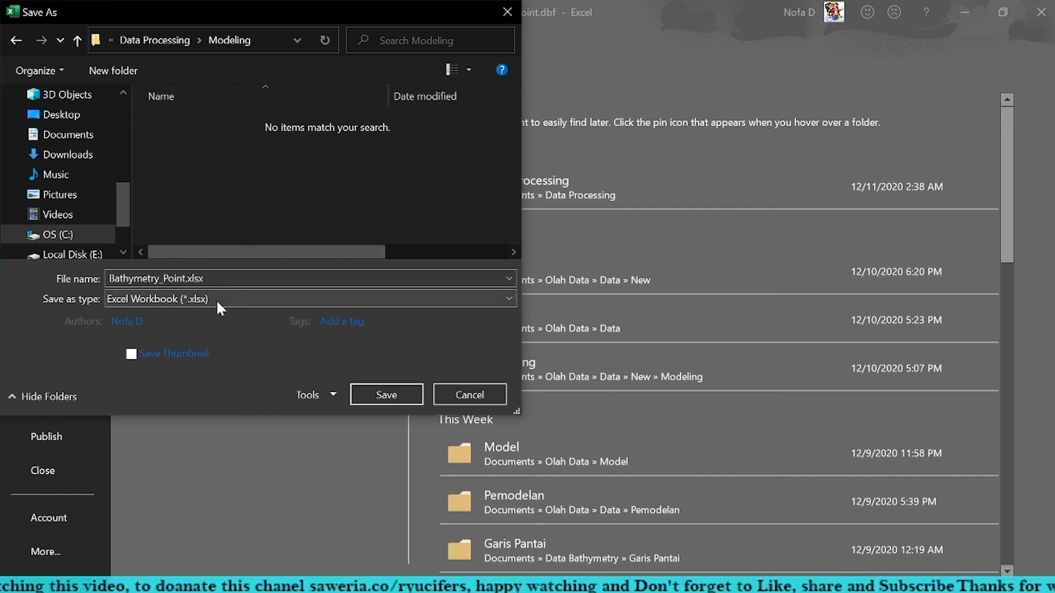
pyautogui.click(217, 301)
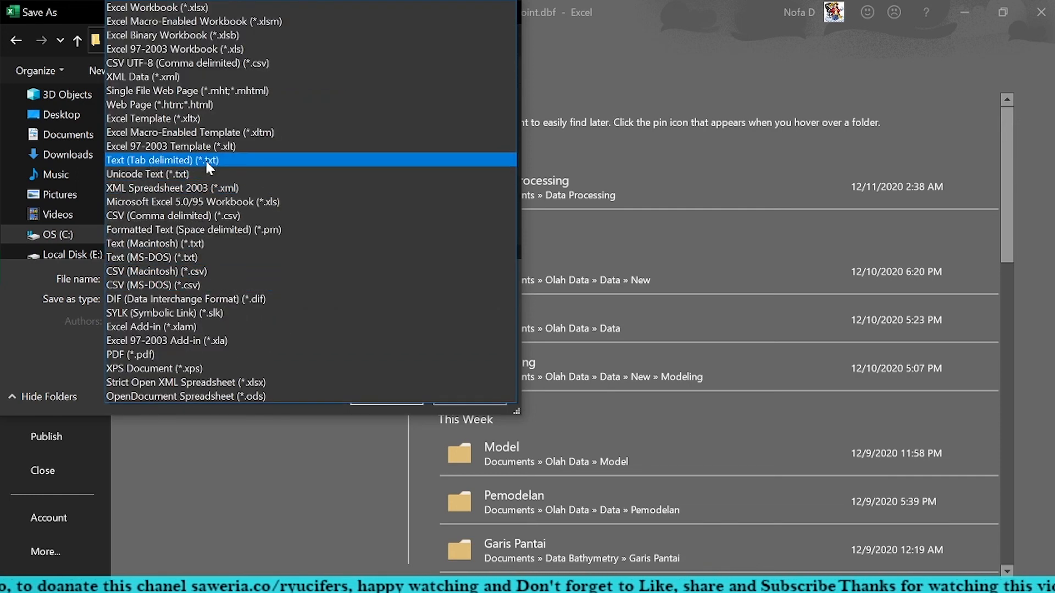
pyautogui.click(237, 160)
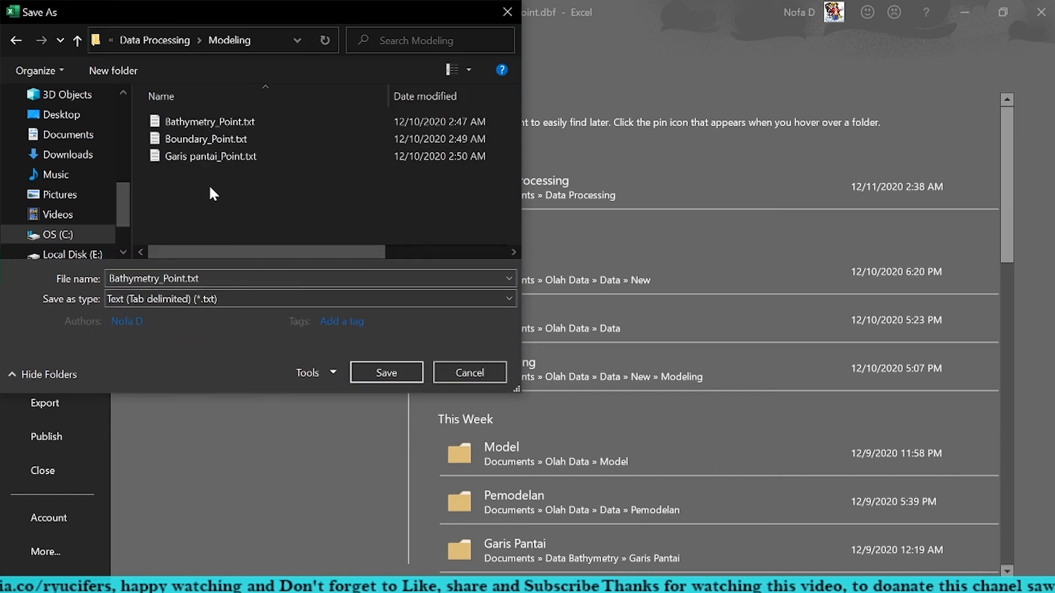
# Step: Save over the existing Bathymetry_Point.txt, keeping the tab-delimited format, and close Excel
pyautogui.click(212, 120)
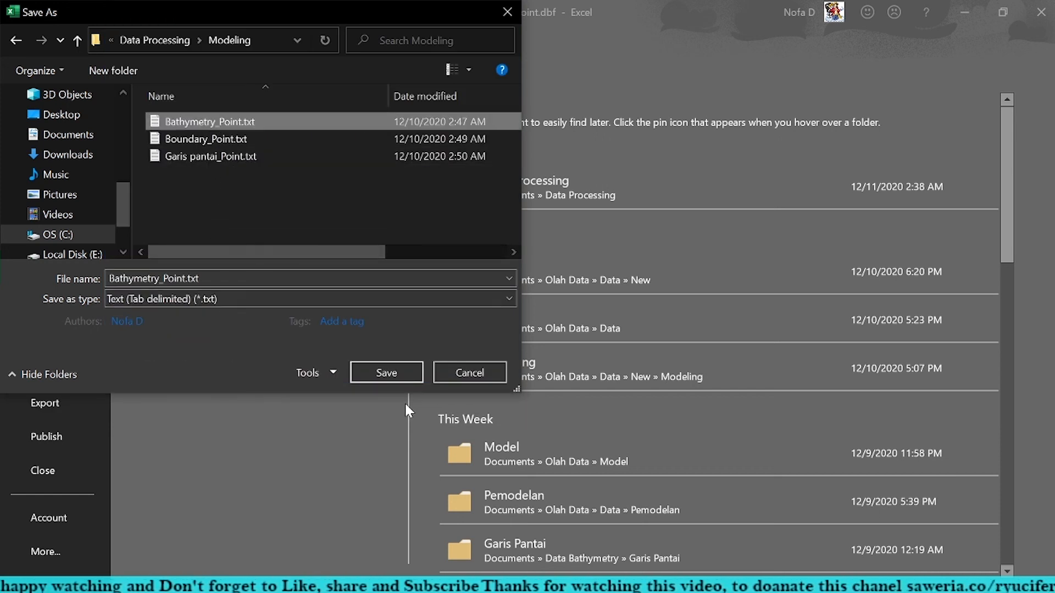
pyautogui.click(395, 371)
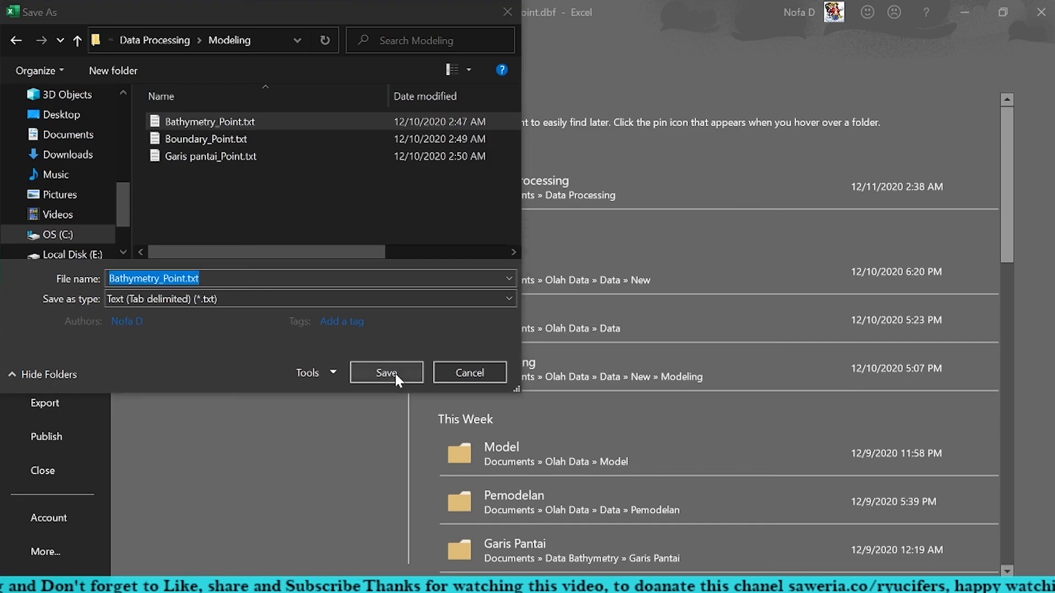
pyautogui.click(551, 312)
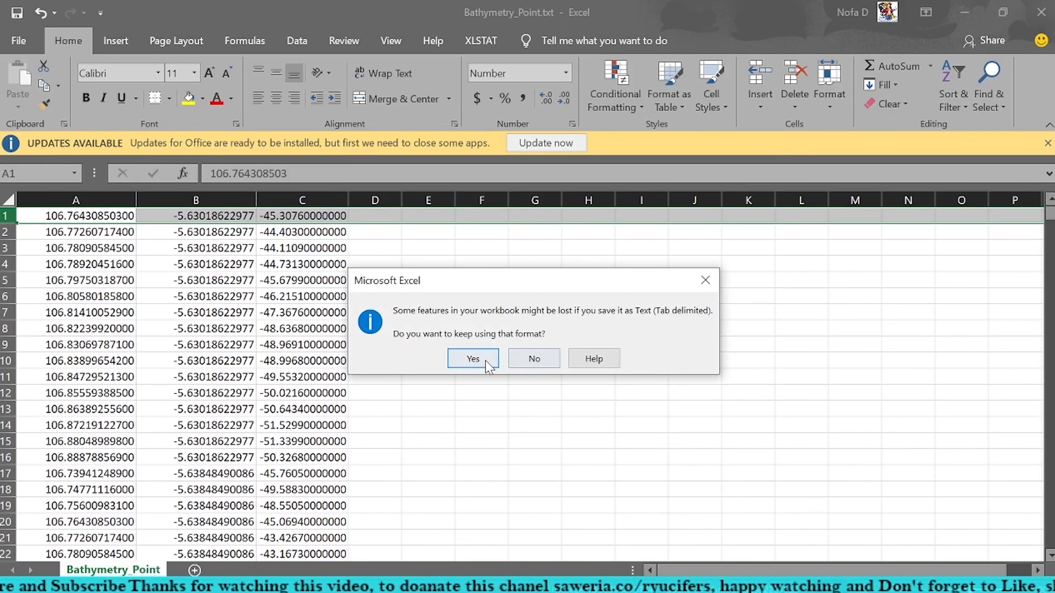
pyautogui.click(473, 360)
pyautogui.click(1041, 12)
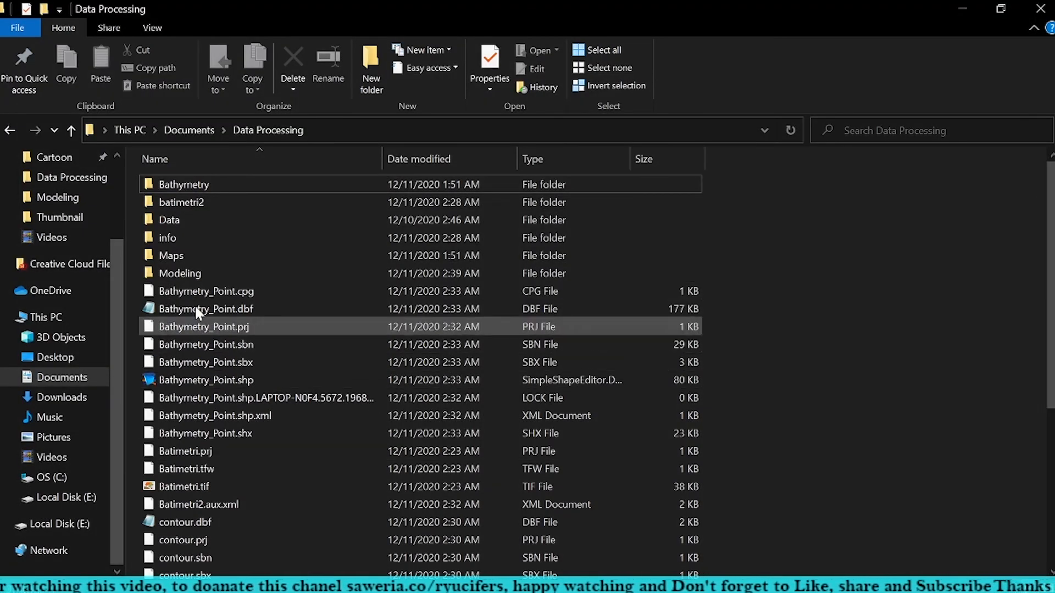
# Step: Open Bathymetry_Point.txt from the Modeling folder in Notepad to inspect the exported coordinates and depths, and close it
pyautogui.doubleClick(181, 273)
pyautogui.doubleClick(186, 190)
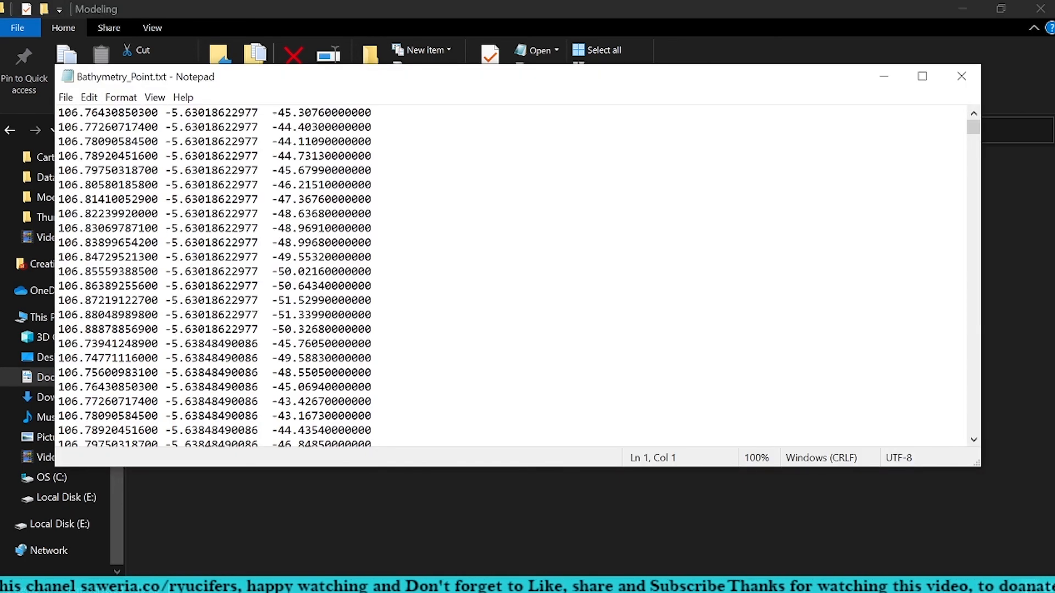
pyautogui.click(960, 76)
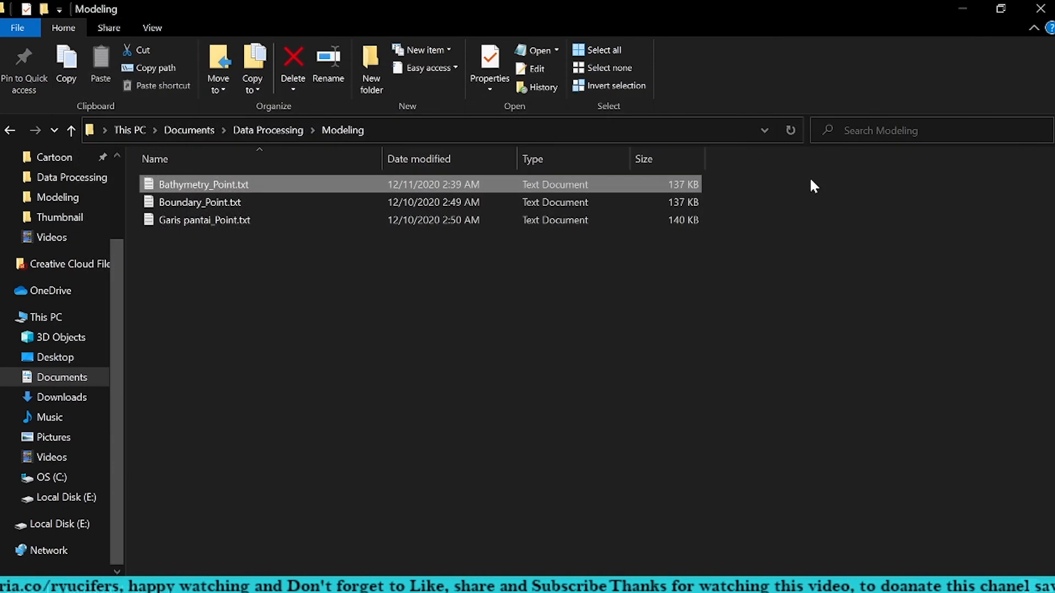